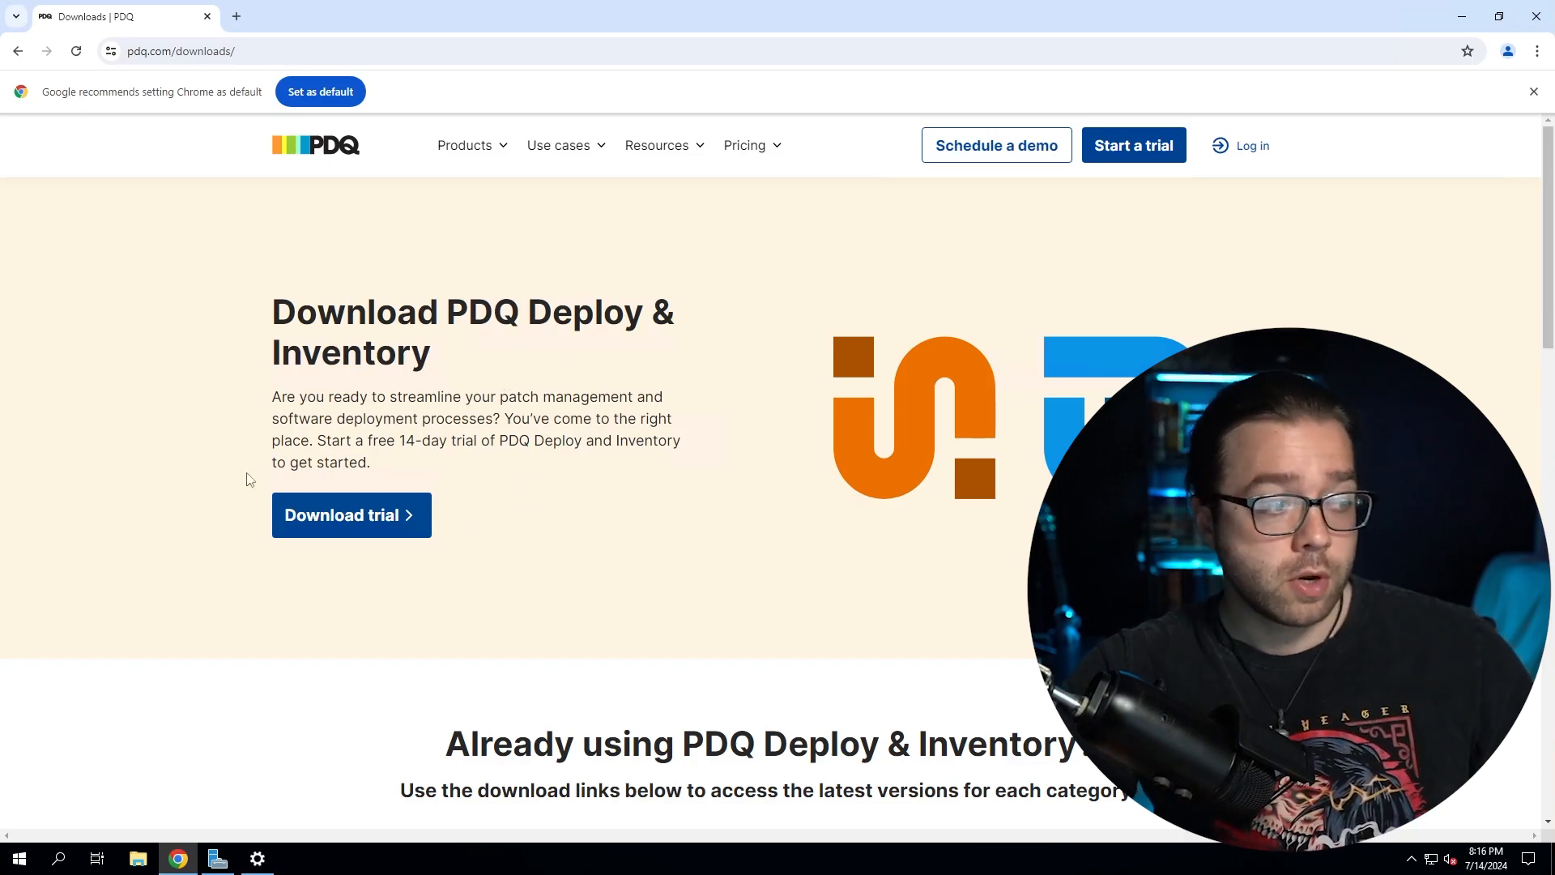
- Open the download form for the latest release versions of PDQ Deploy & Inventory
scroll(363, 291, "down", 3)
scroll(363, 291, "down", 3)
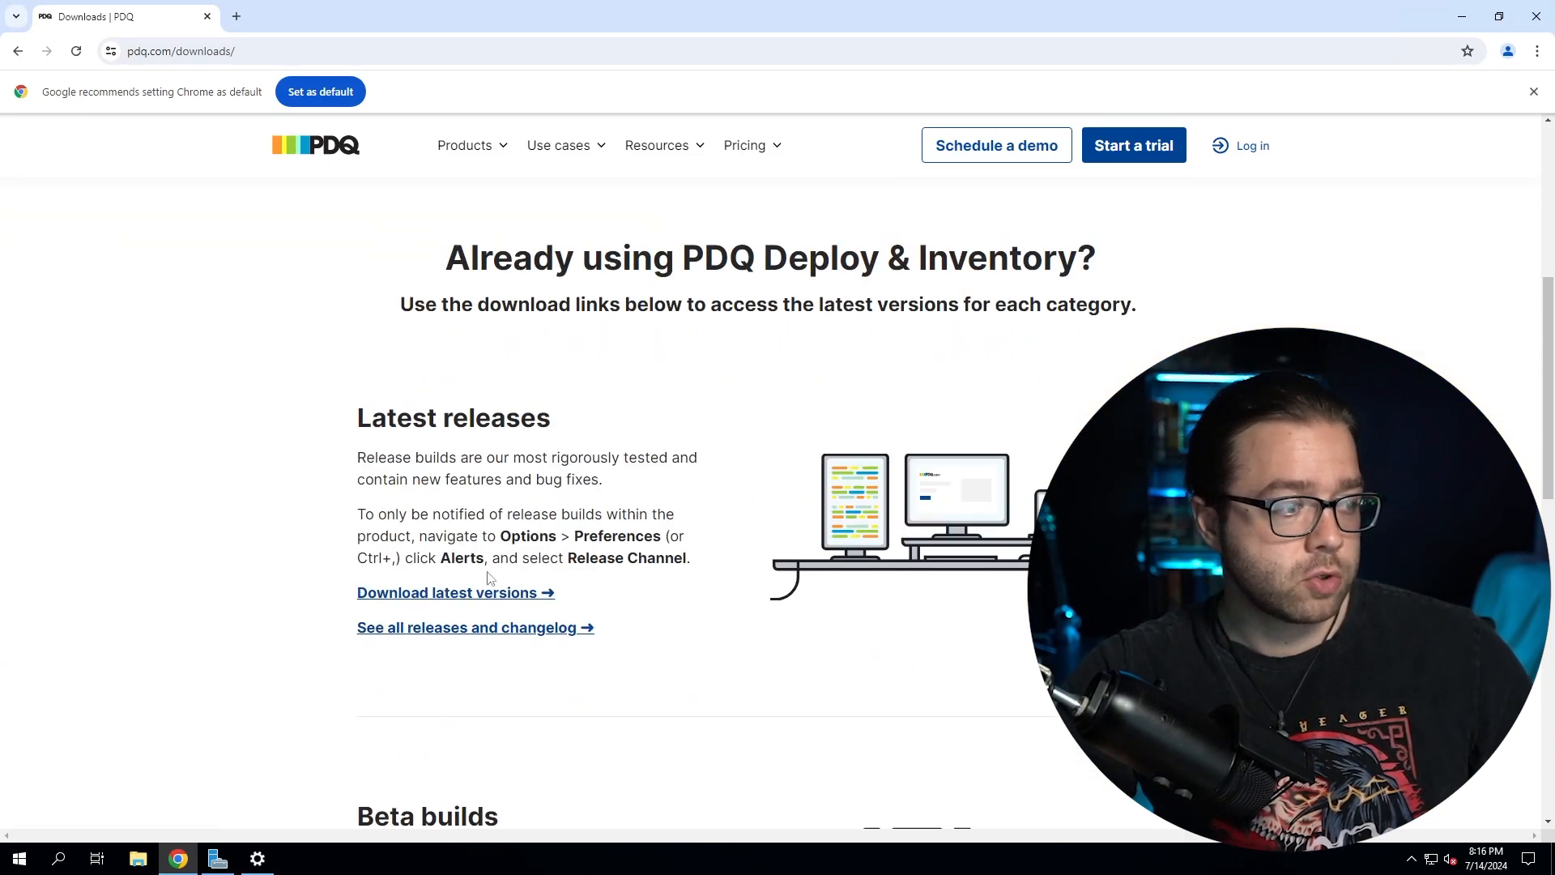
left_click(444, 595)
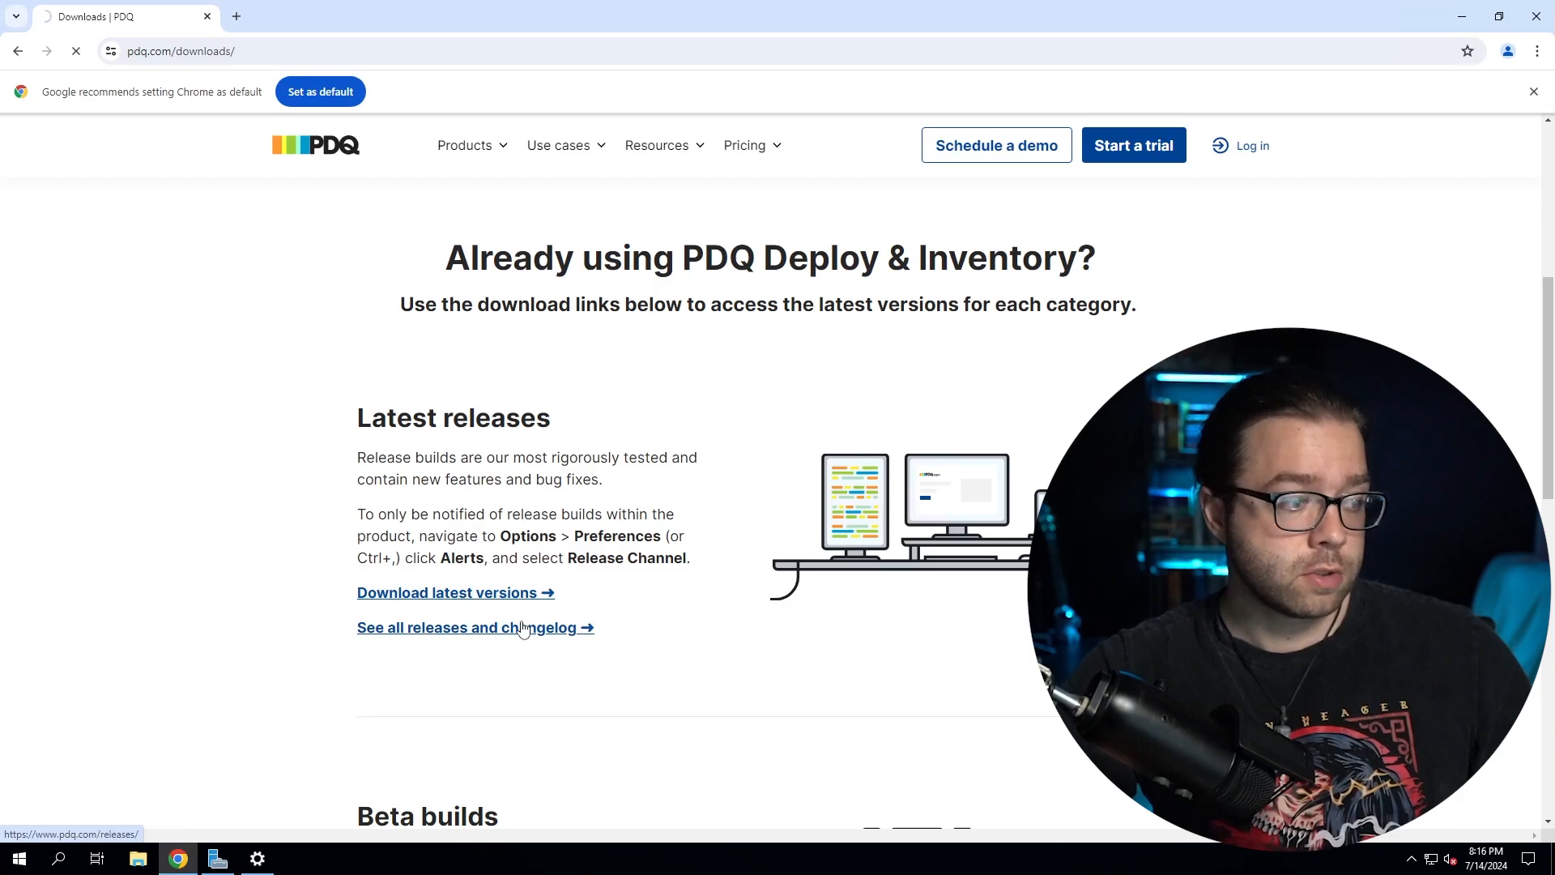
- Clear the prefilled address from the download form's e-mail field
key("Tab")
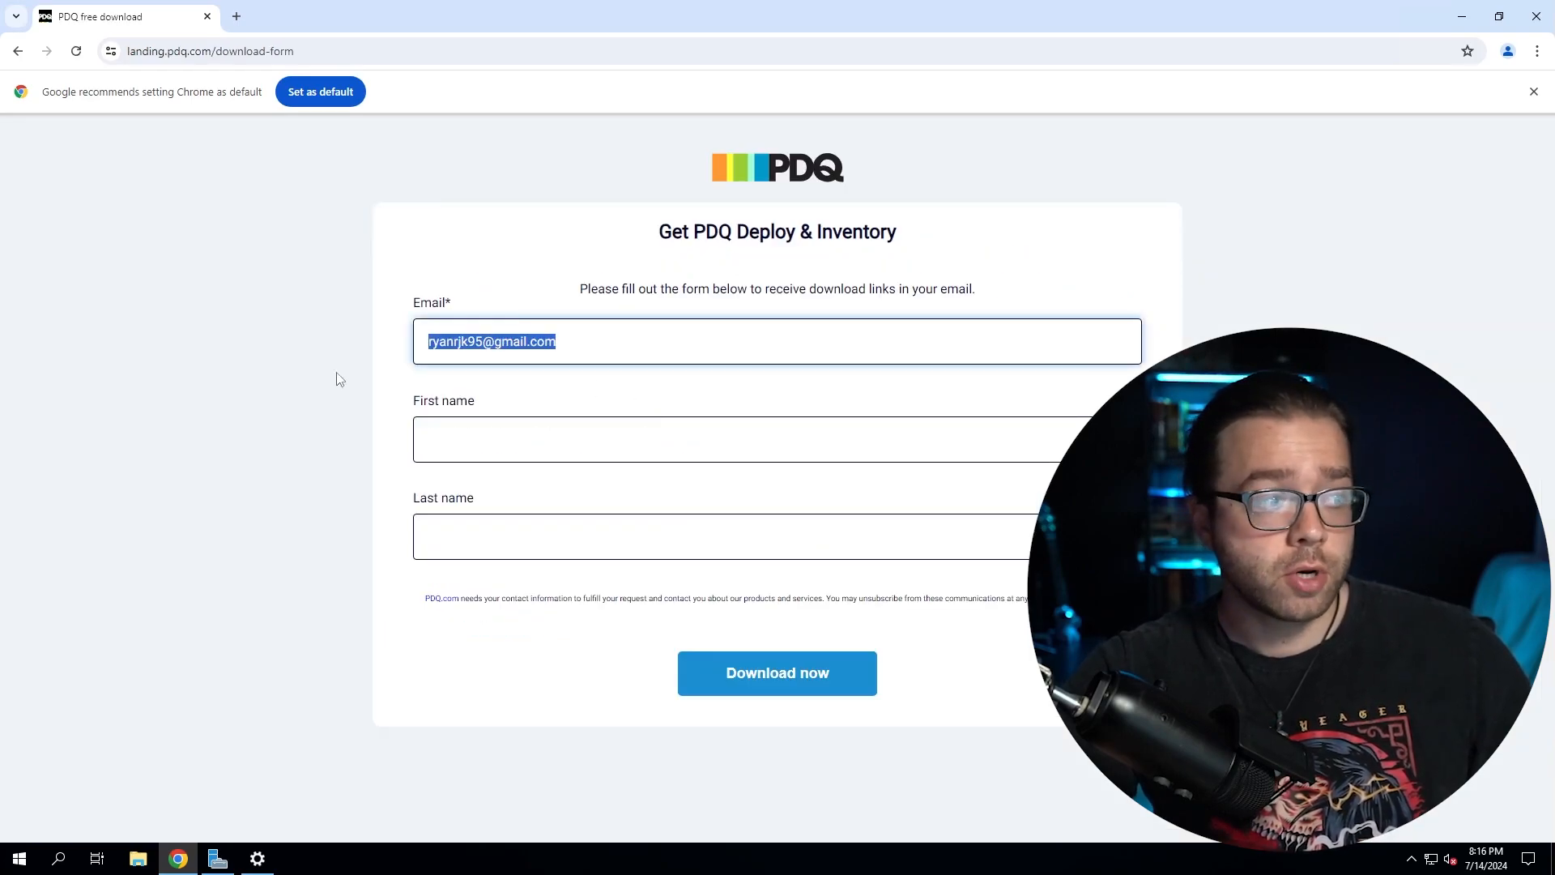
key("Tab")
key("Tab")
left_click_drag(553, 331, 410, 347)
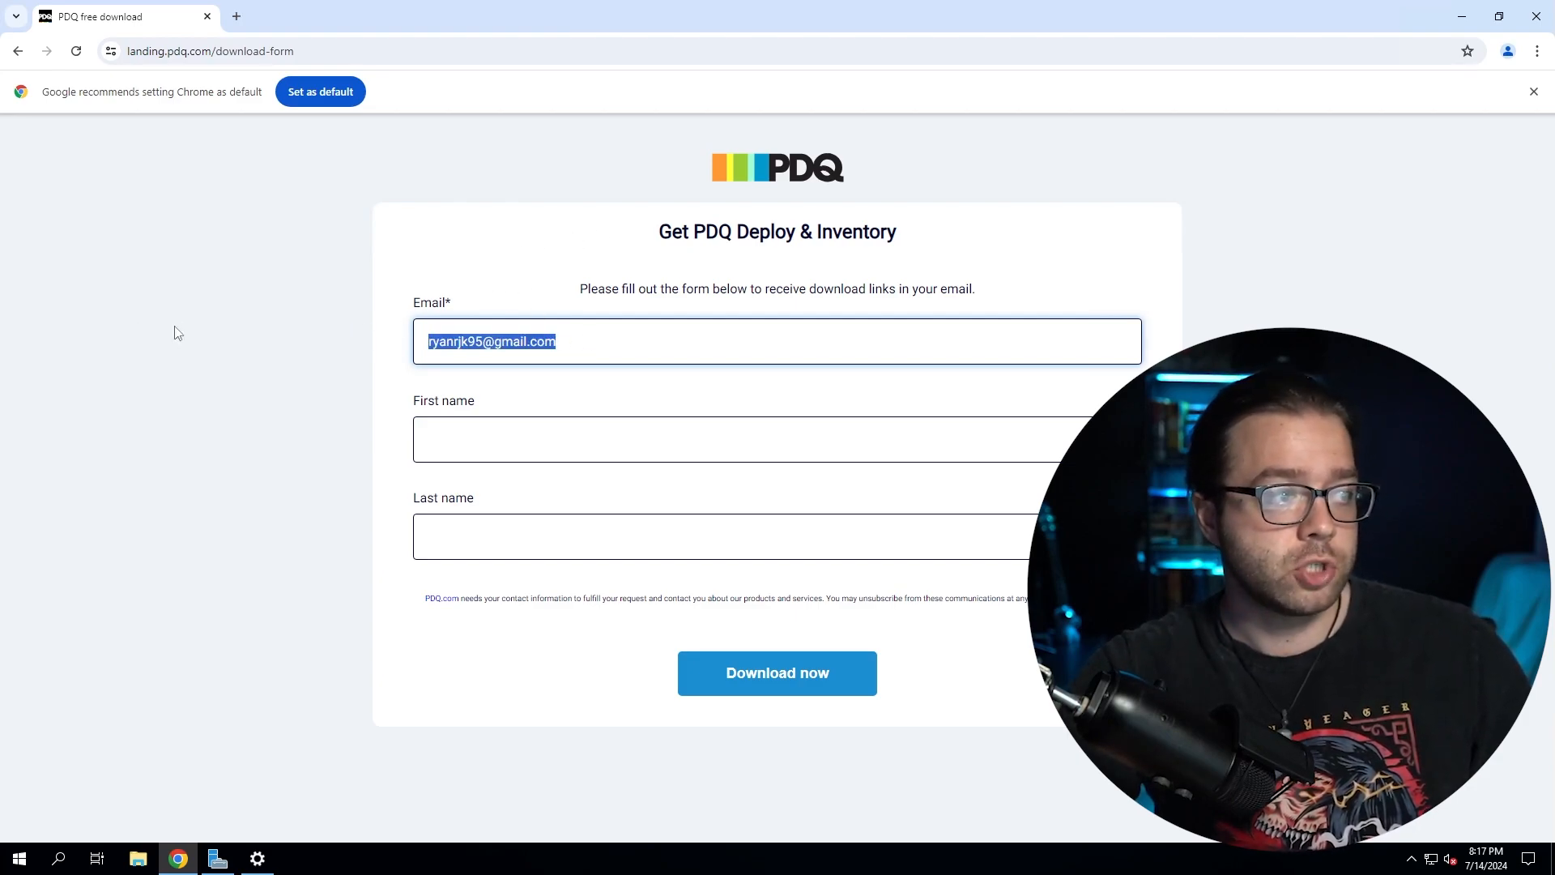
key("BackSpace")
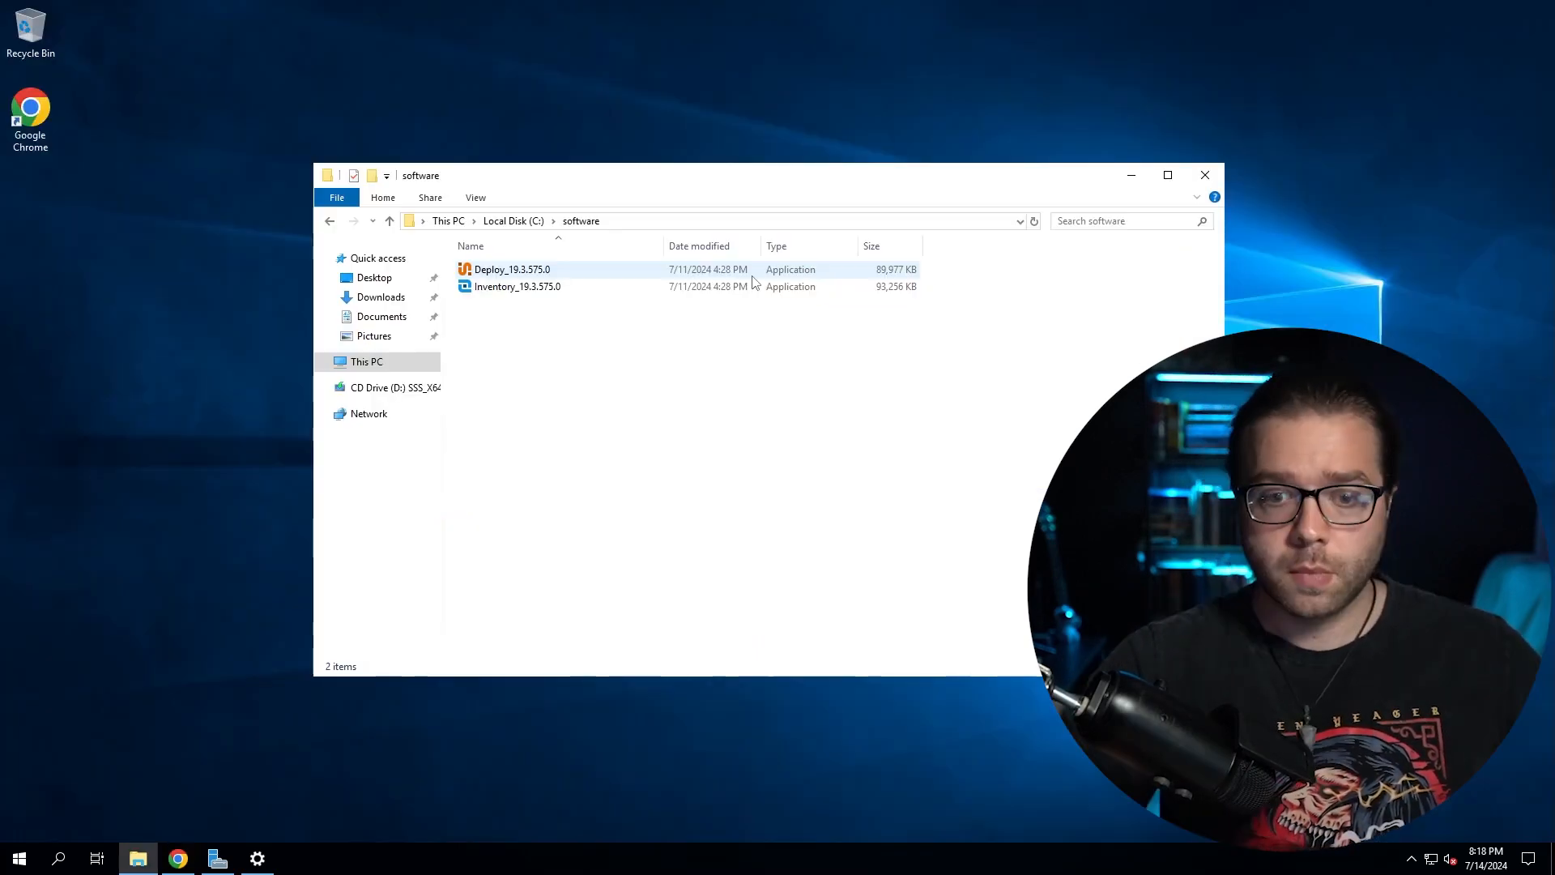
- Install PDQ Inventory from Inventory_19.3.575.0 in the software folder, accept the license agreement, and launch it on finishing
left_click(519, 288)
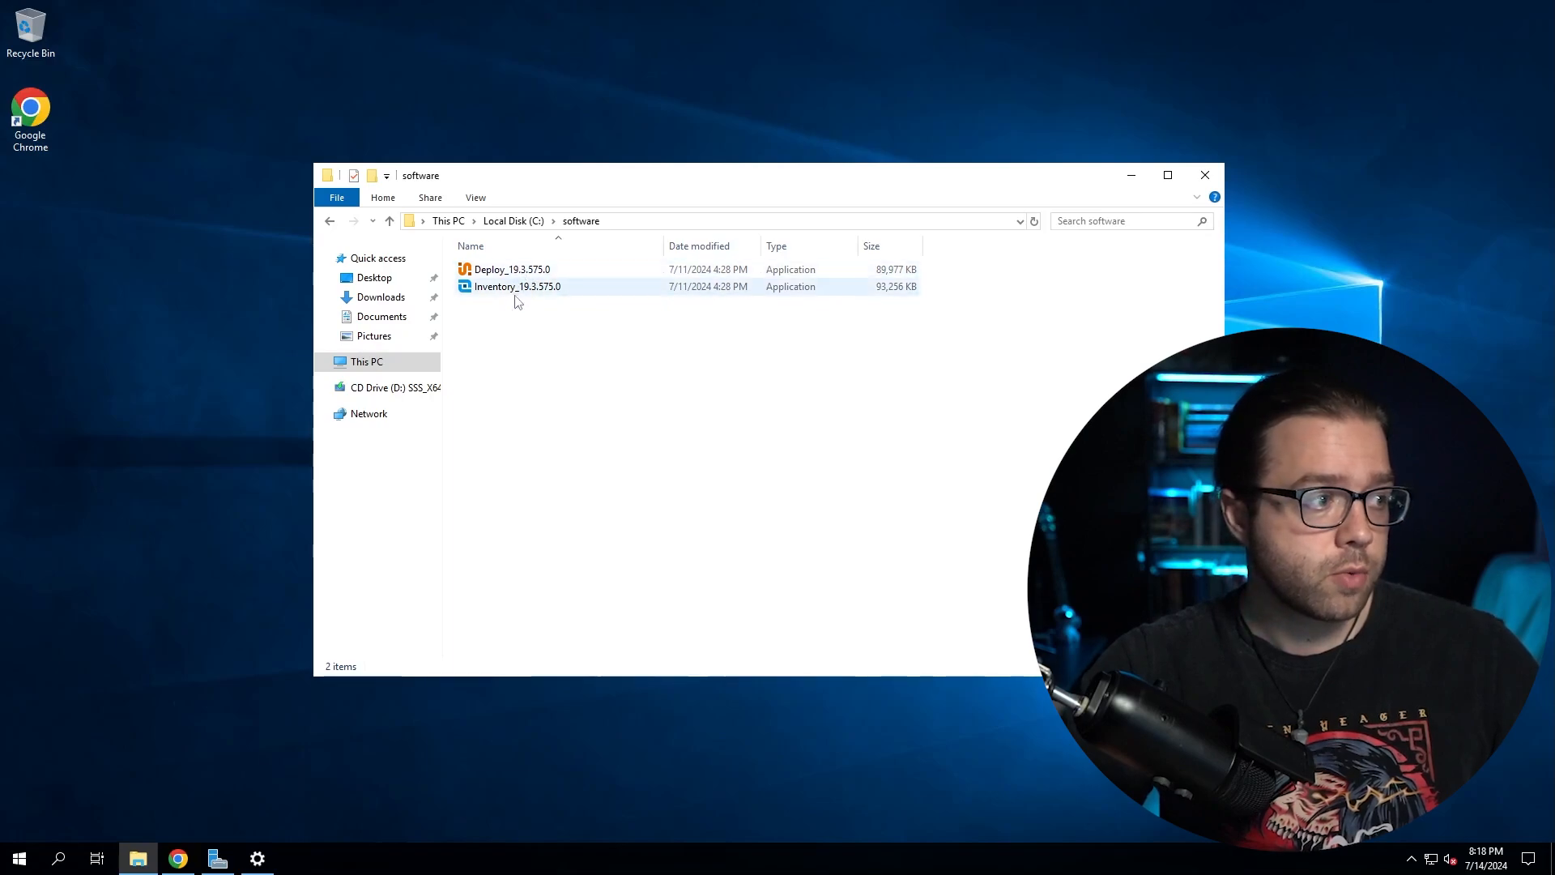
double_click(528, 291)
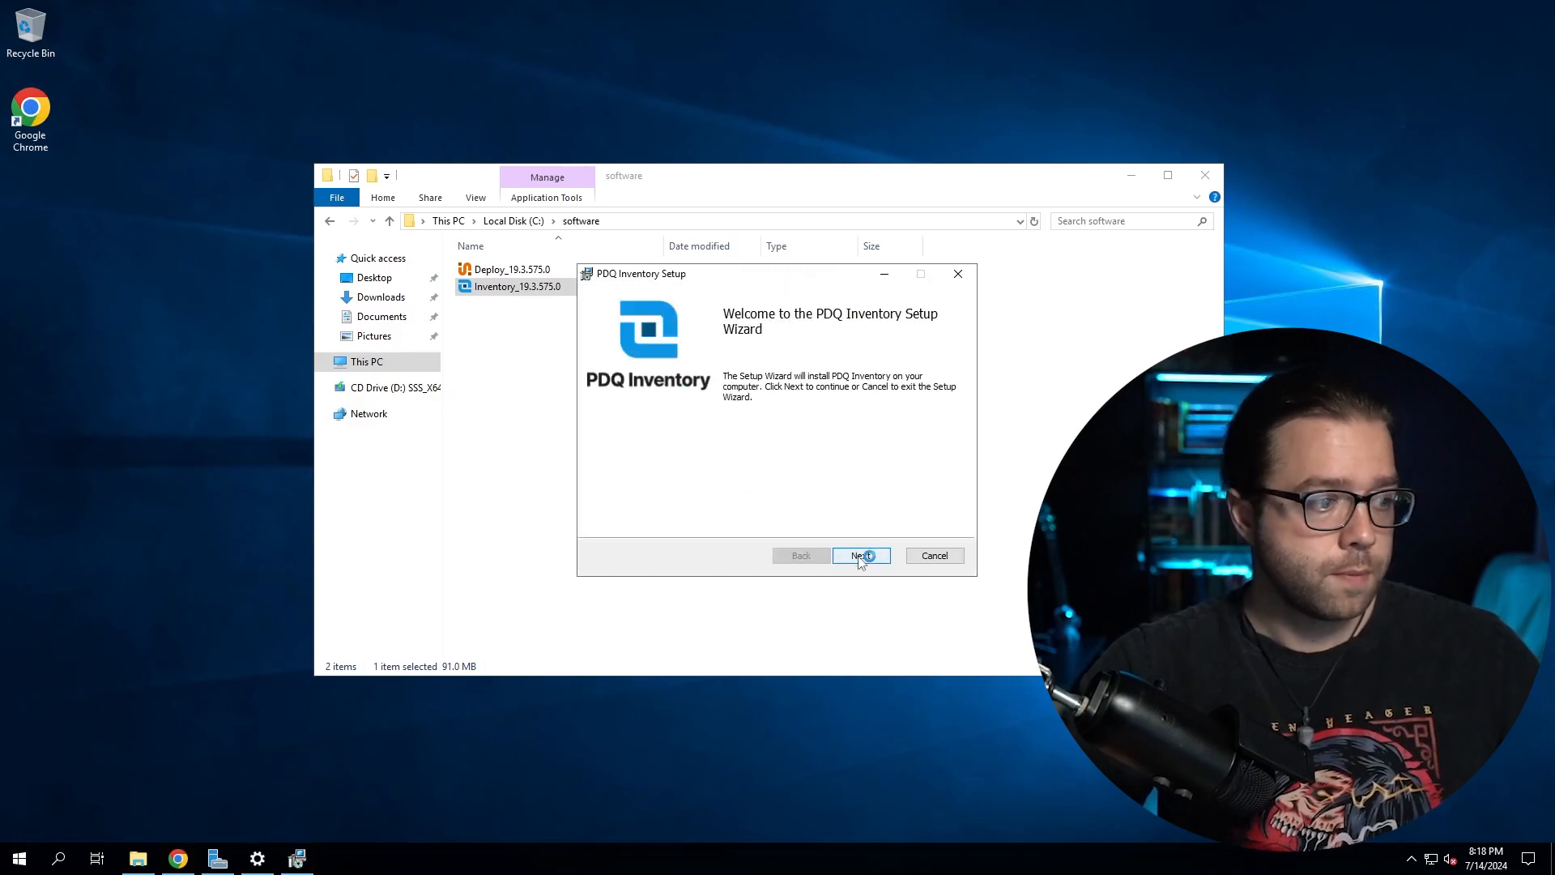
left_click(858, 554)
left_click(701, 519)
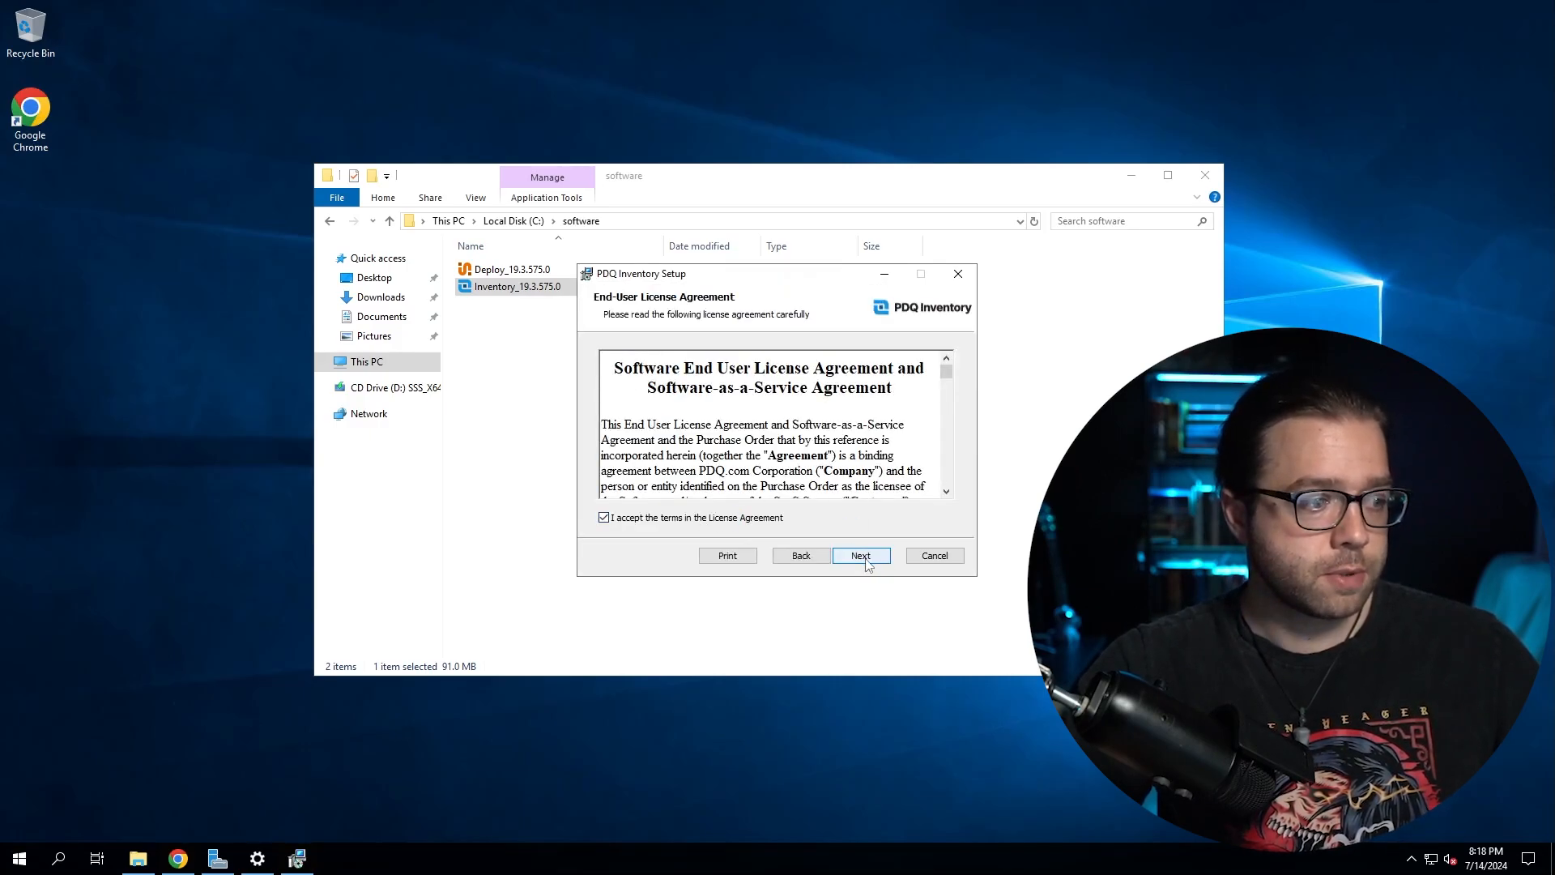
left_click(861, 555)
left_click(873, 563)
left_click(860, 555)
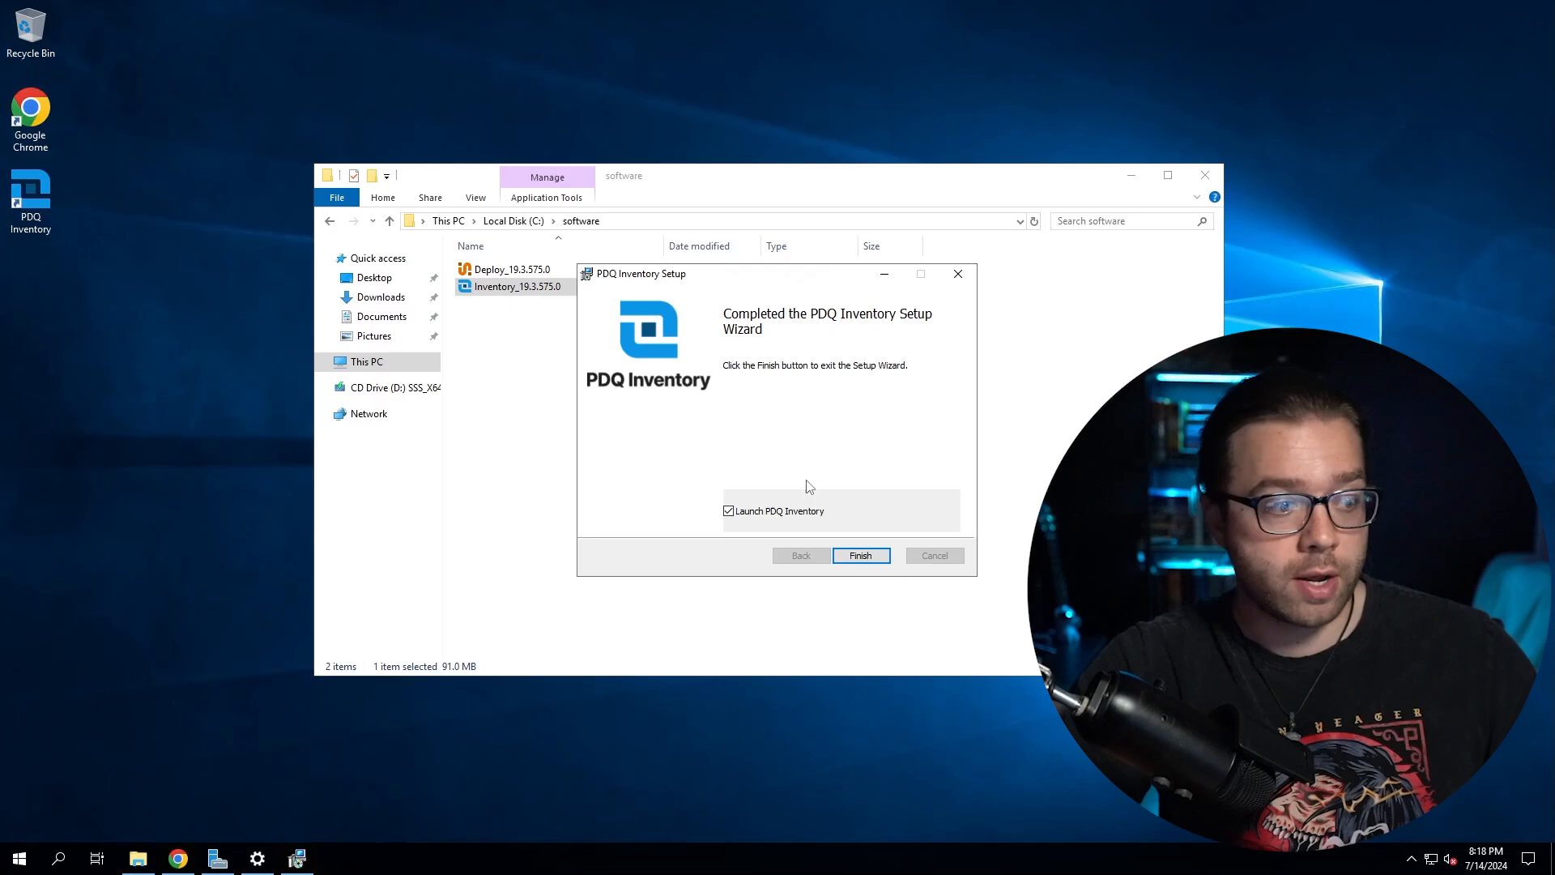
left_click(847, 554)
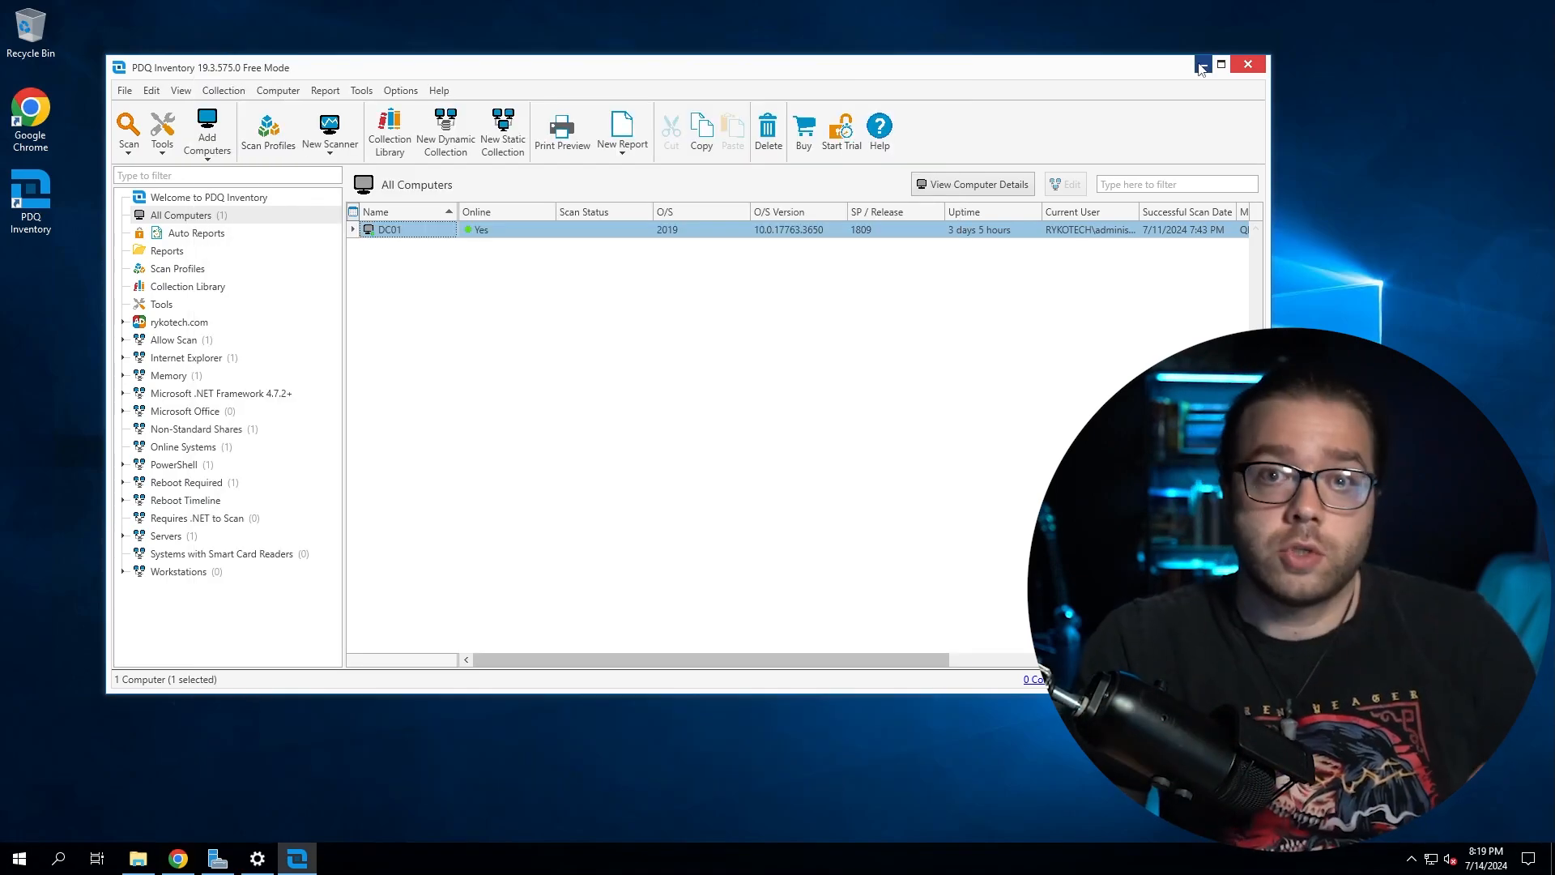
- Minimize PDQ Inventory and install PDQ Deploy from Deploy_19.3.575.0, launching it on finishing
left_click(1204, 64)
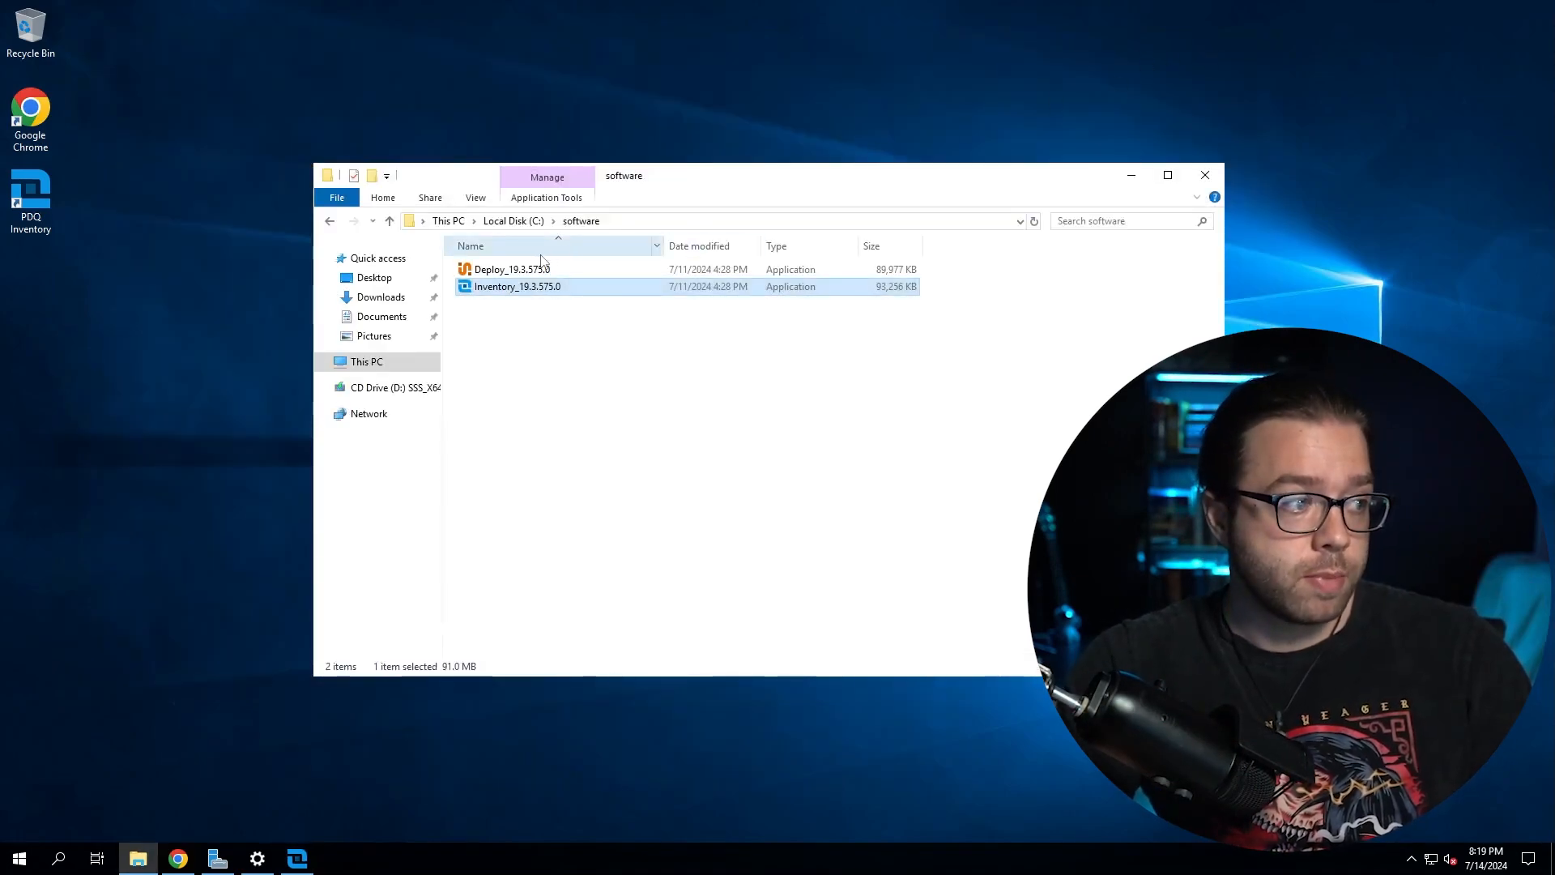
double_click(513, 269)
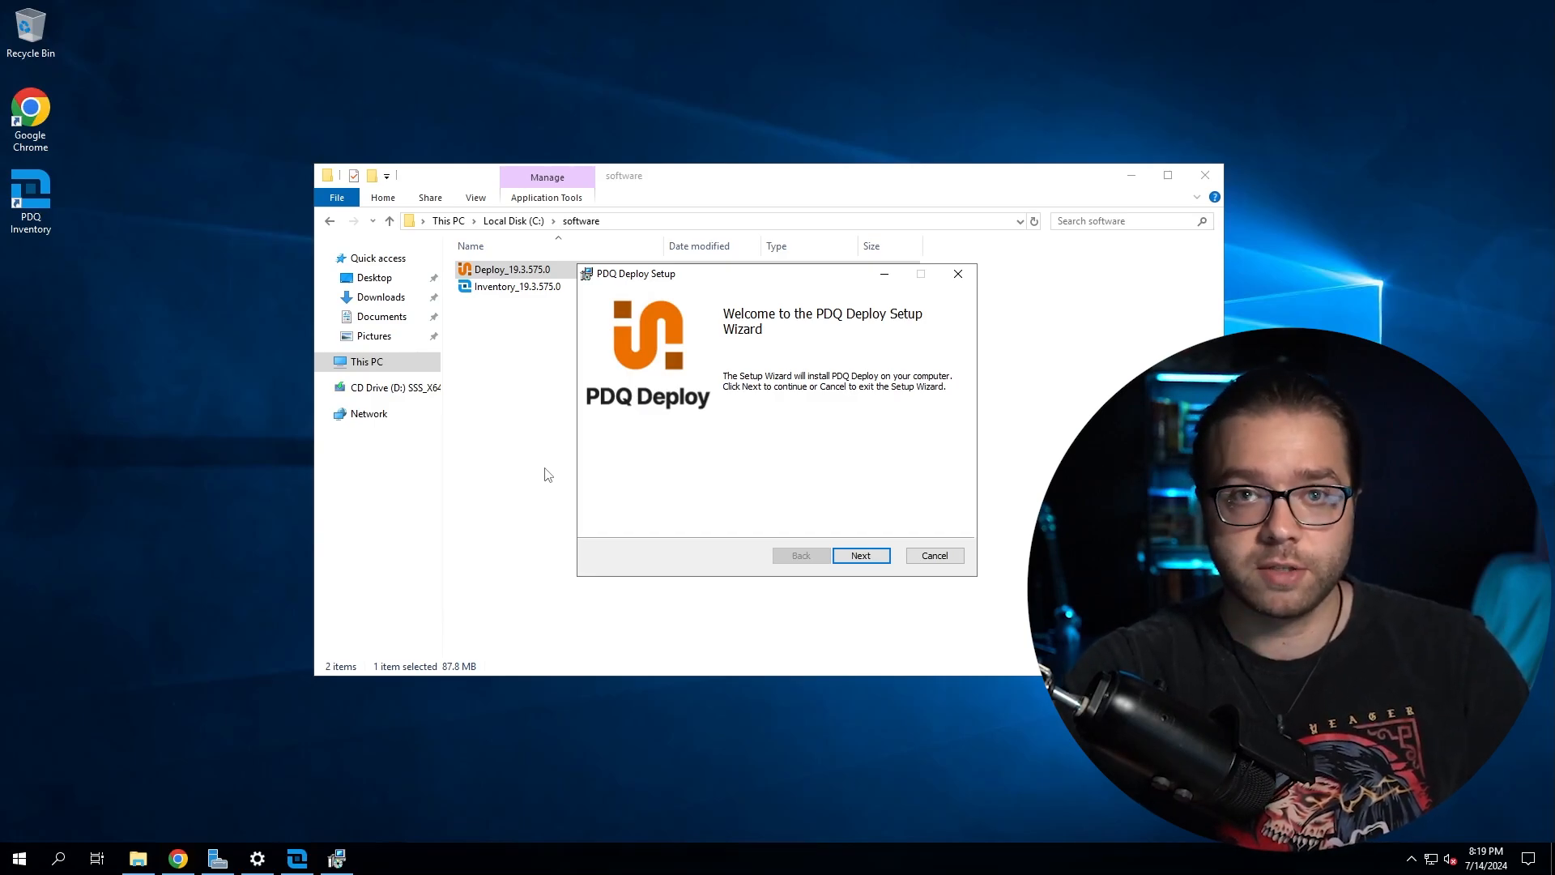
left_click(859, 554)
left_click(859, 554)
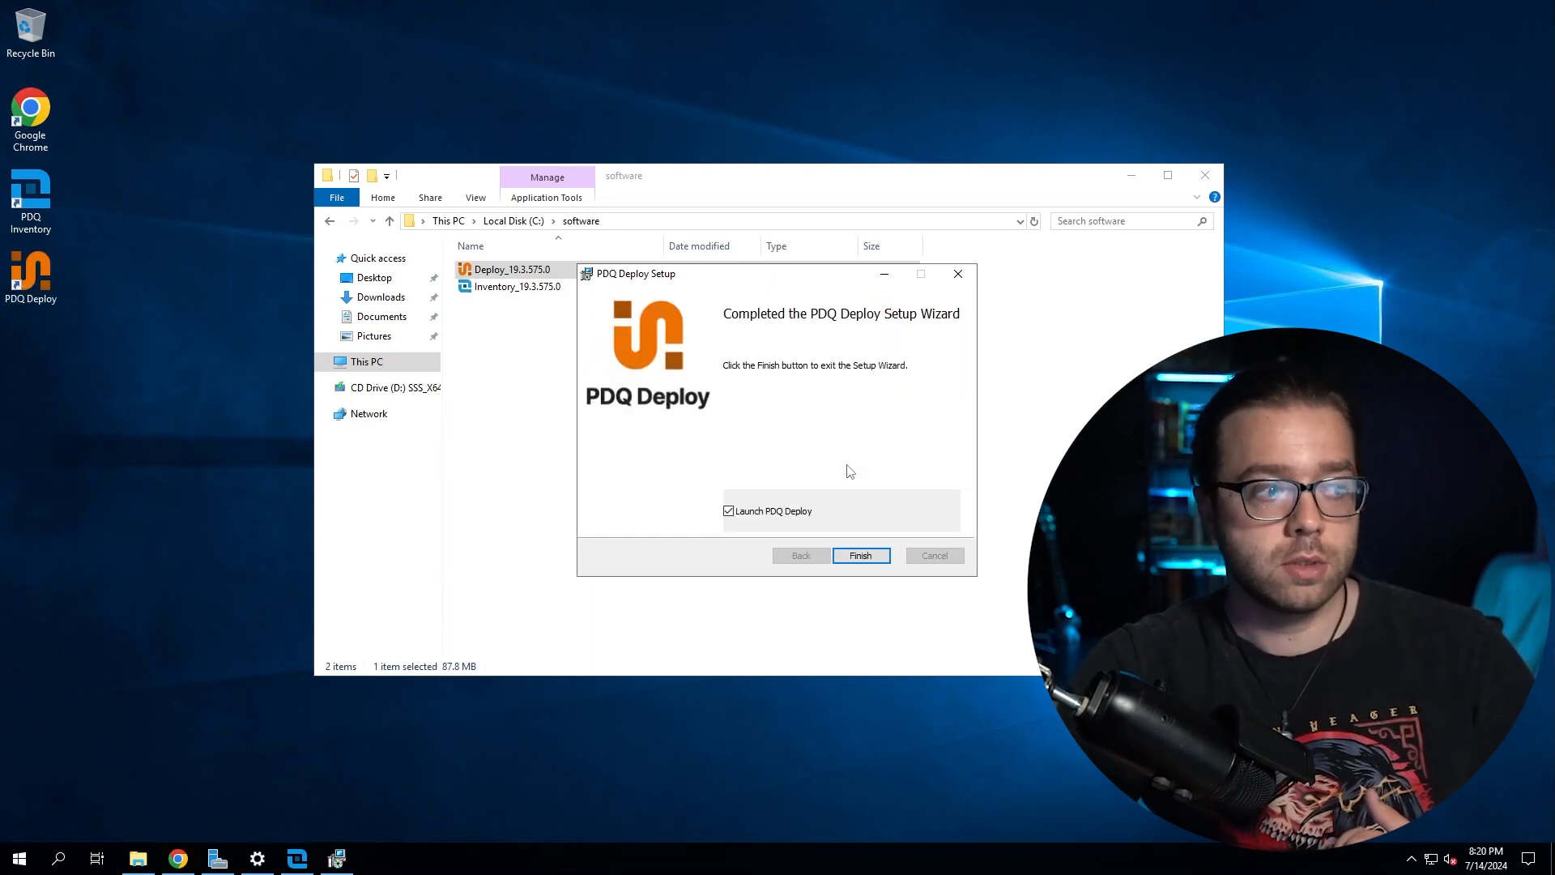
left_click(860, 555)
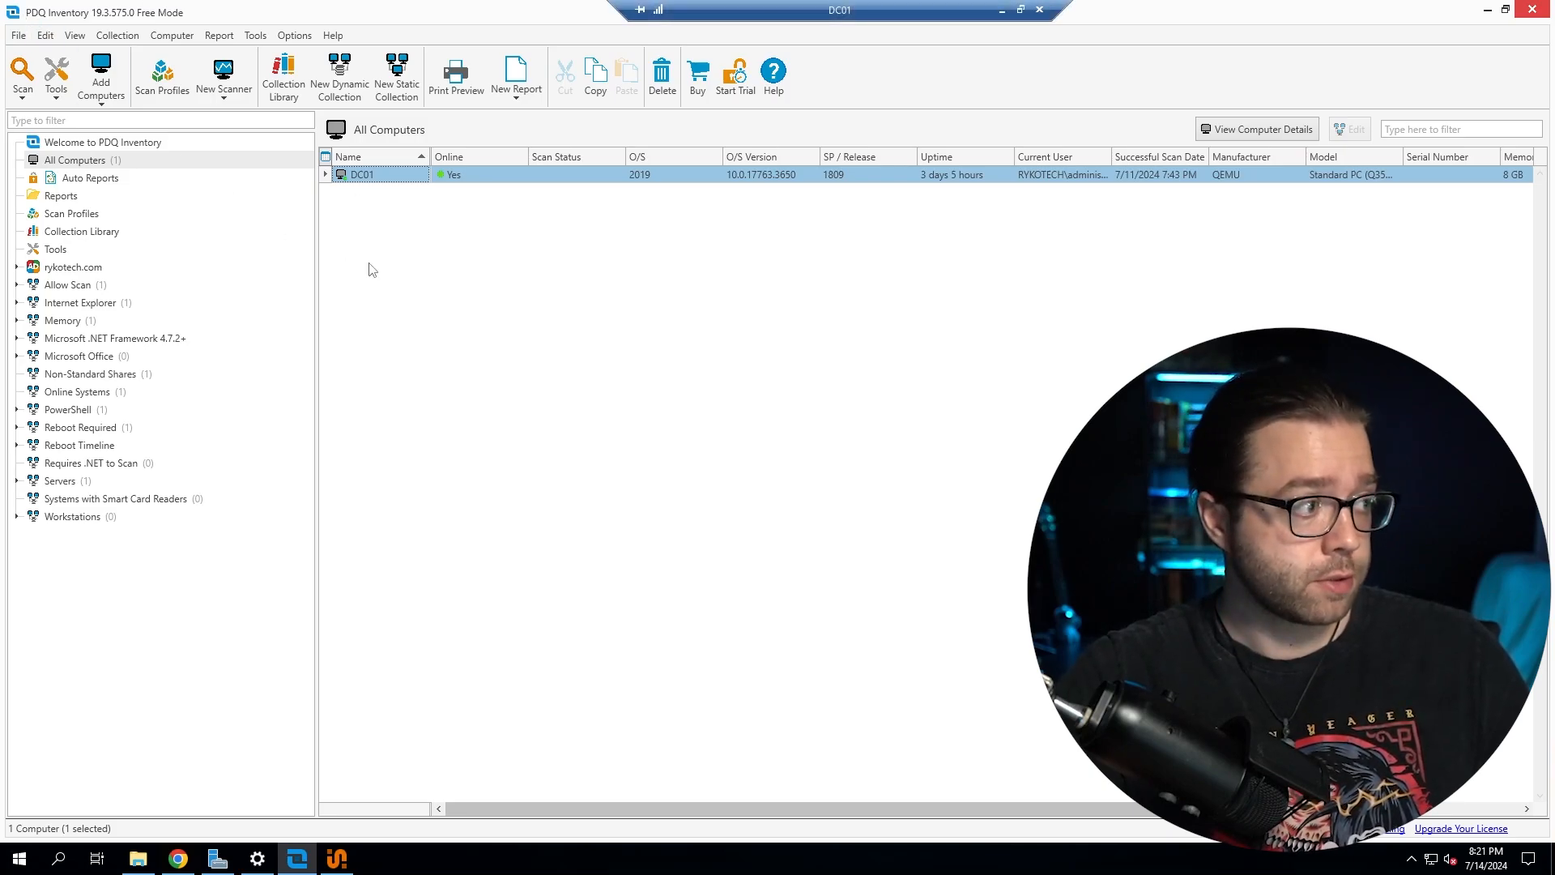
- Start adding computers by name in PDQ Inventory and put ryanpc on the list with the default scan user
left_click(101, 97)
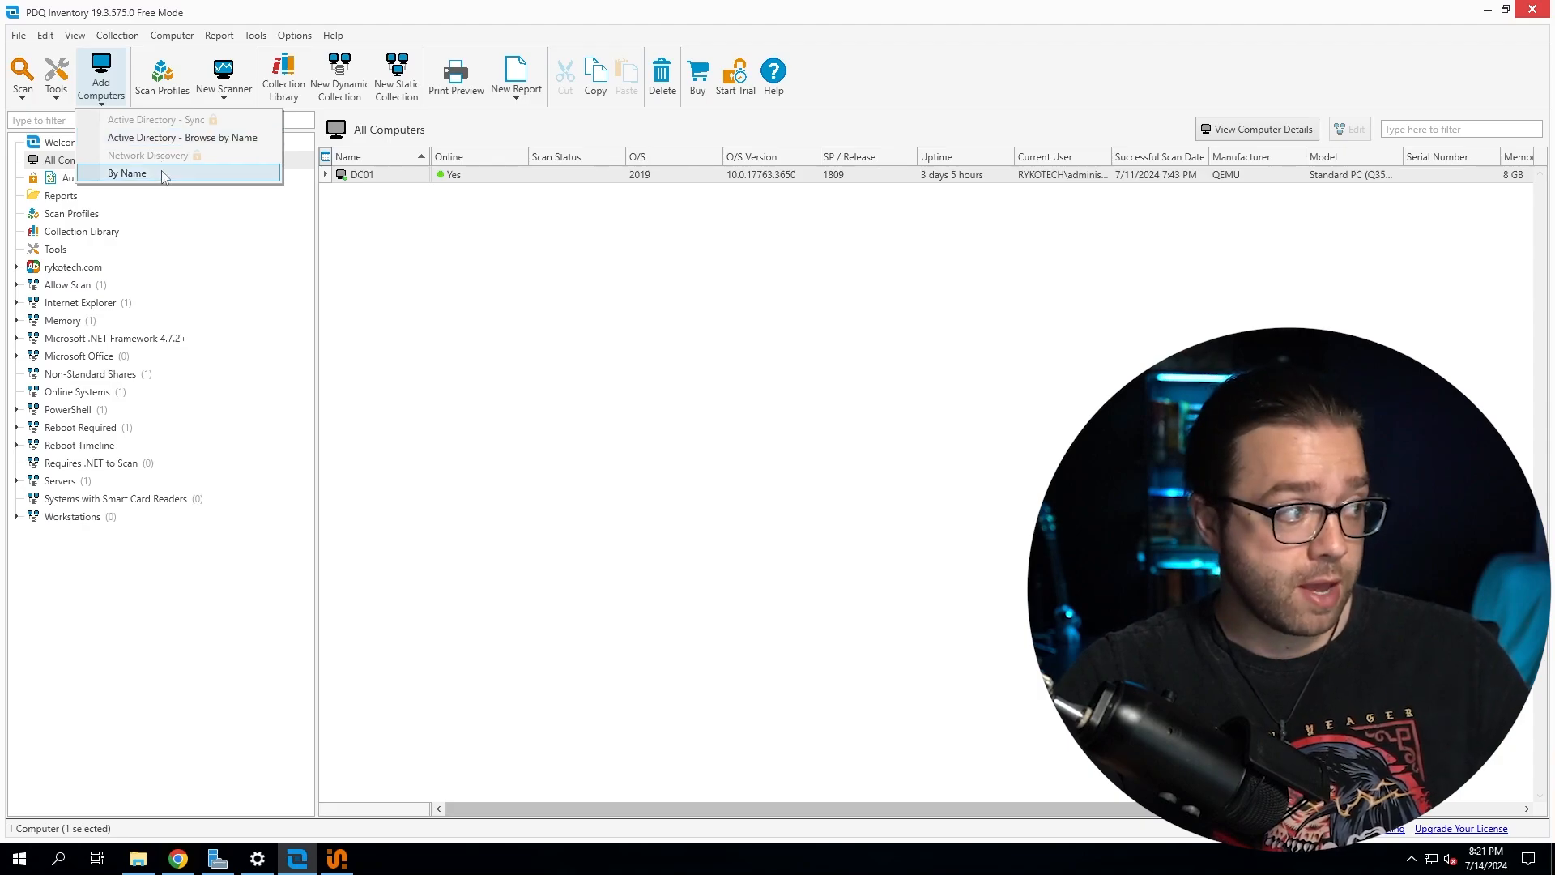
left_click(162, 176)
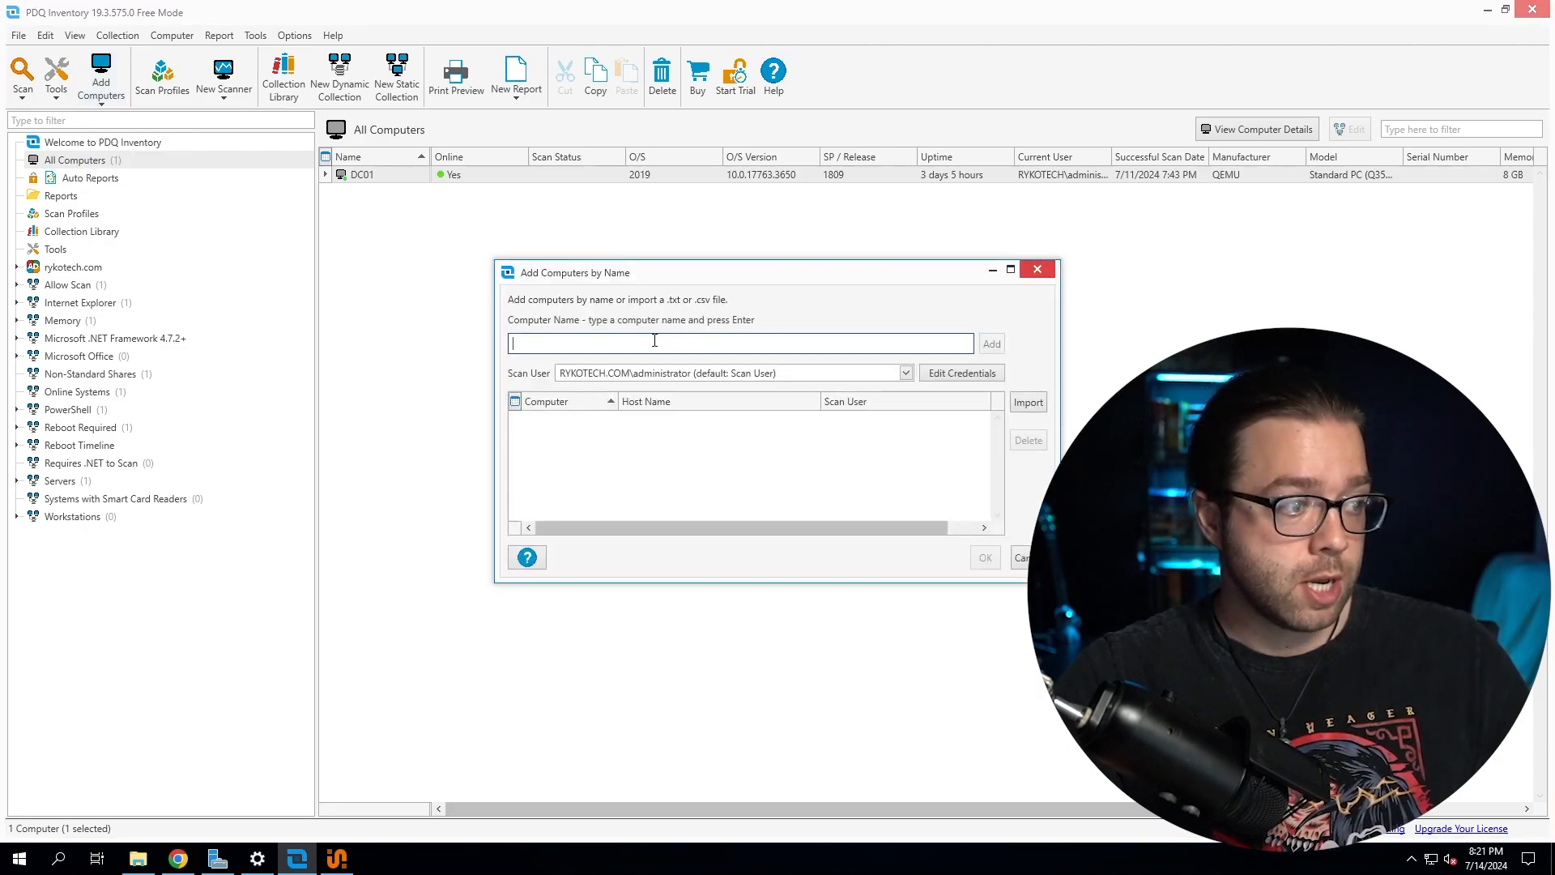
type("ryanoc")
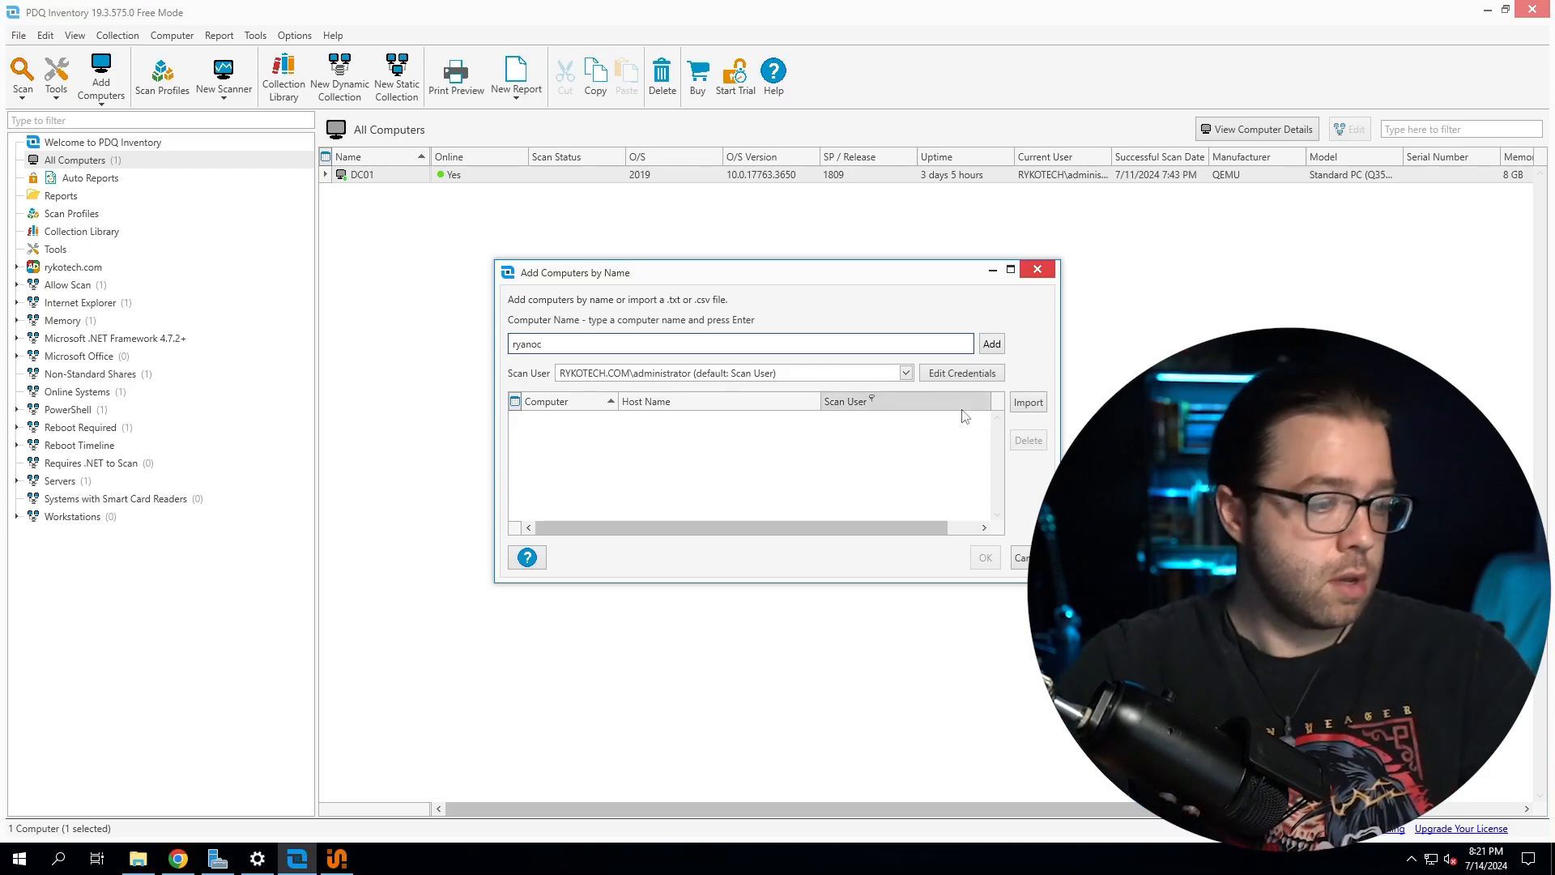
key("BackSpace")
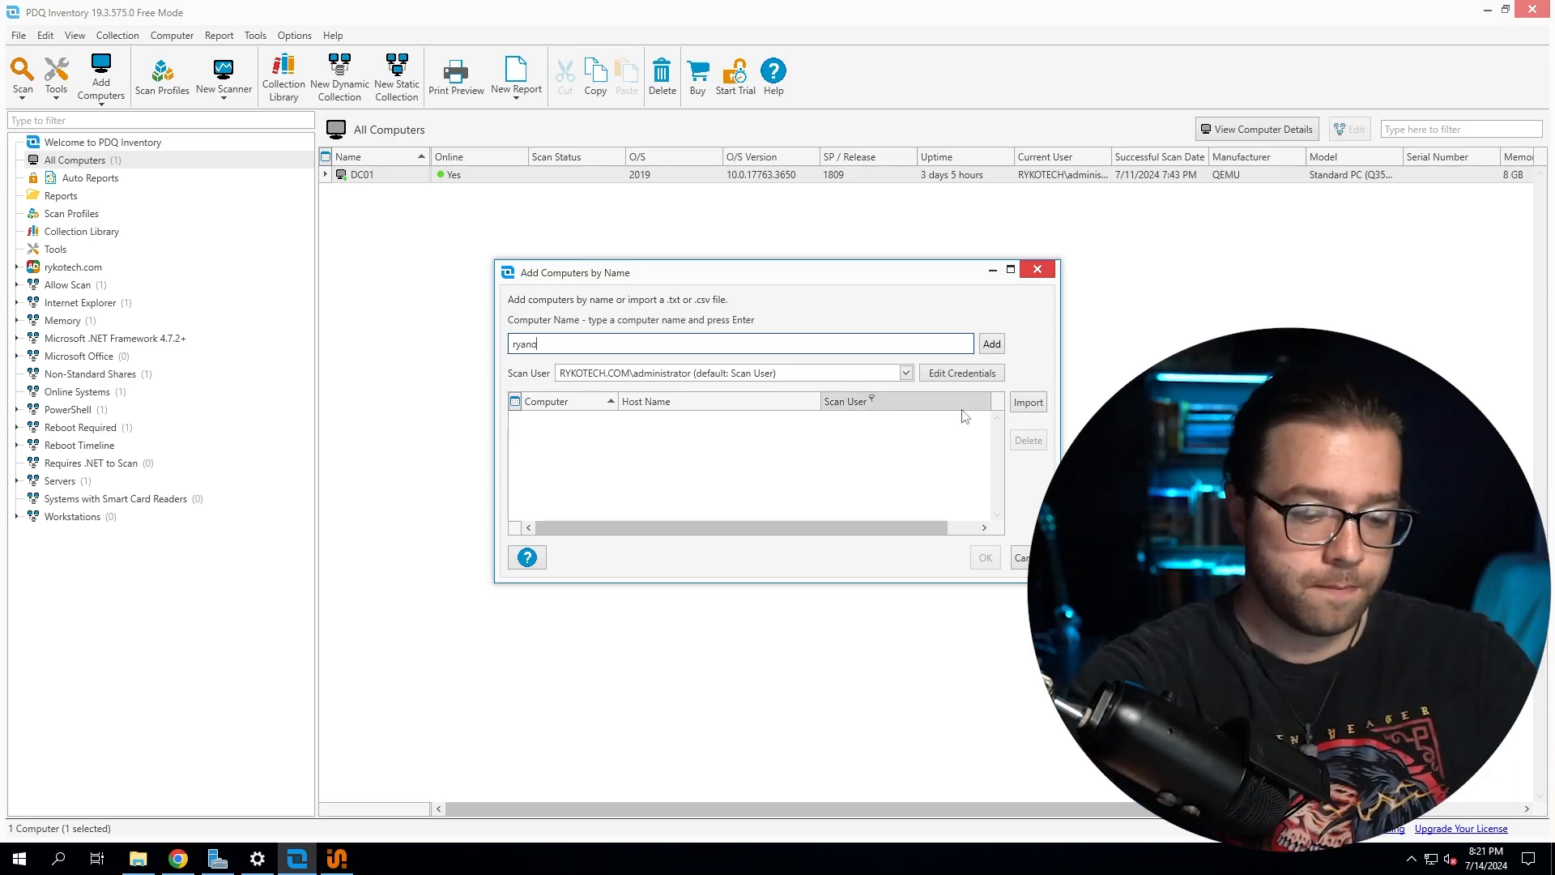
type("pc")
left_click(988, 348)
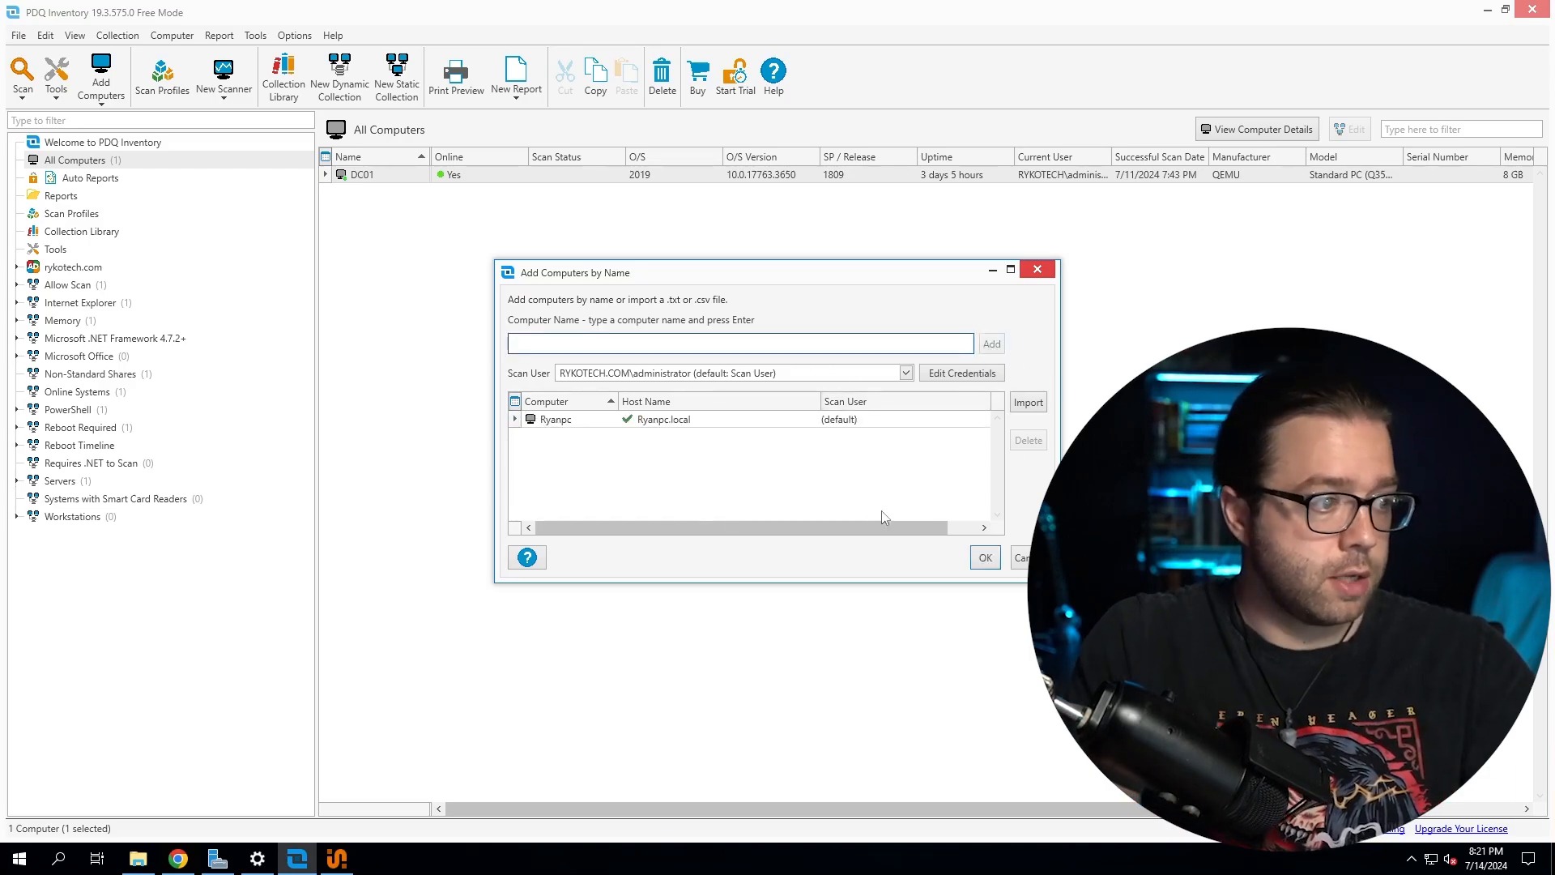
left_click(652, 421)
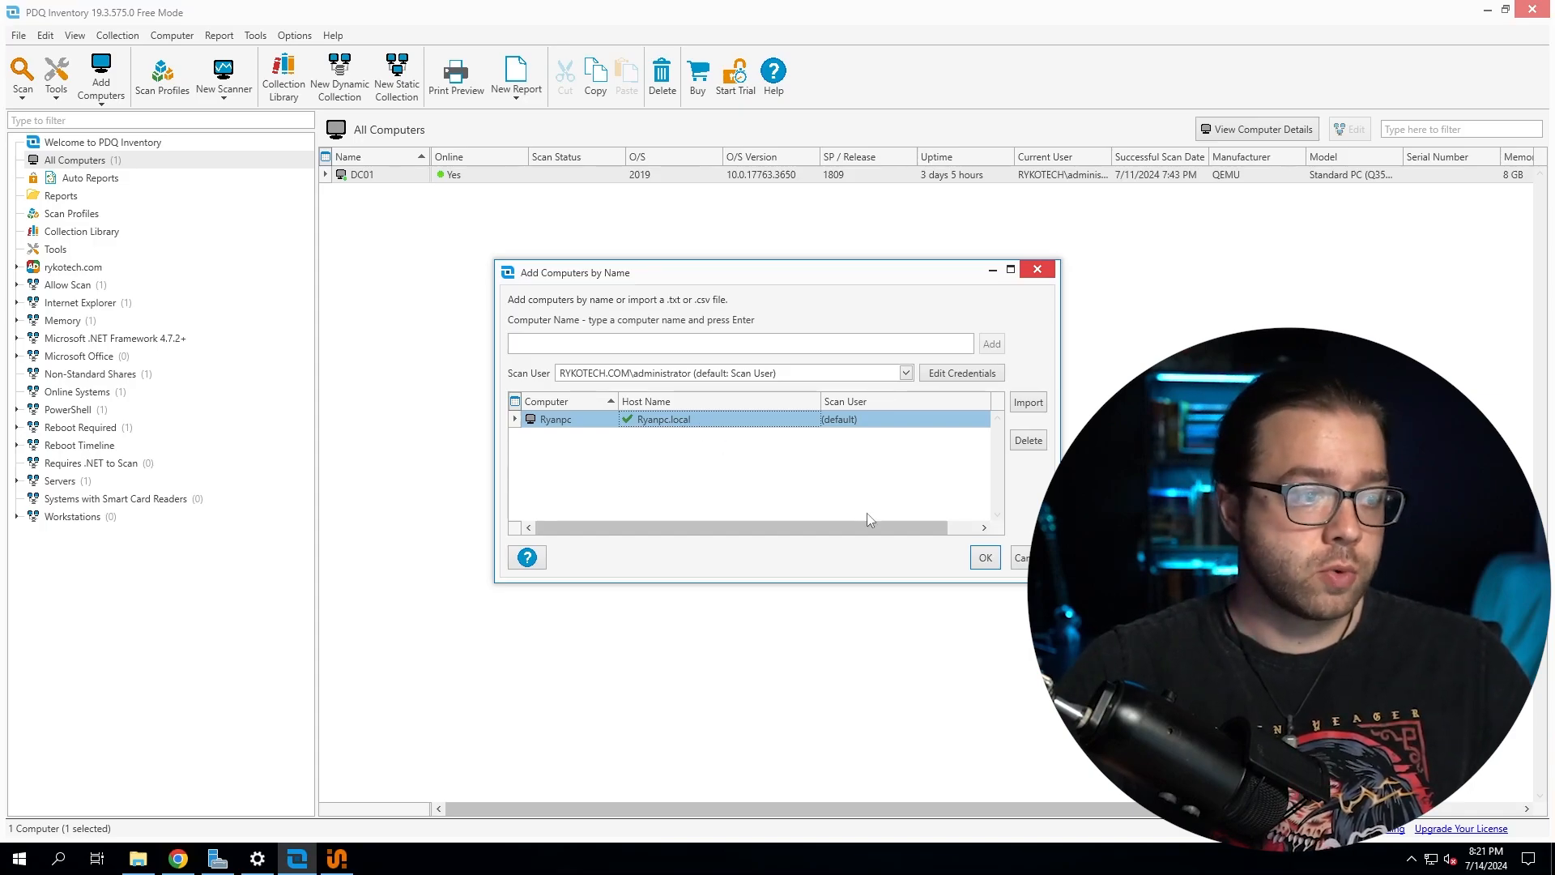
- Add the computer goku to the list and confirm adding both computers to the inventory
left_click(588, 347)
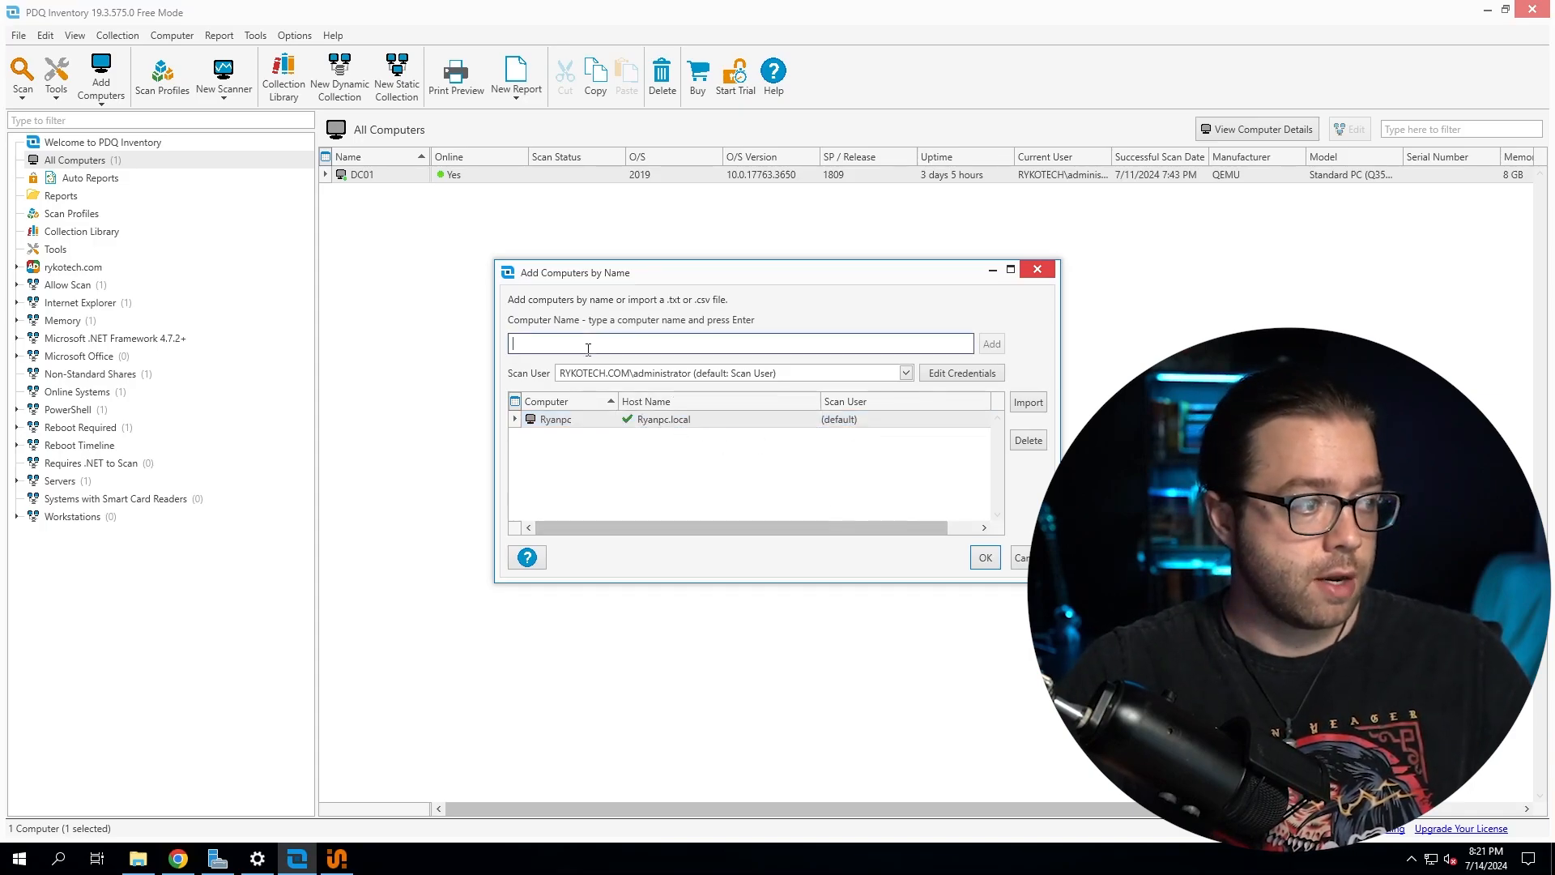
type("goku")
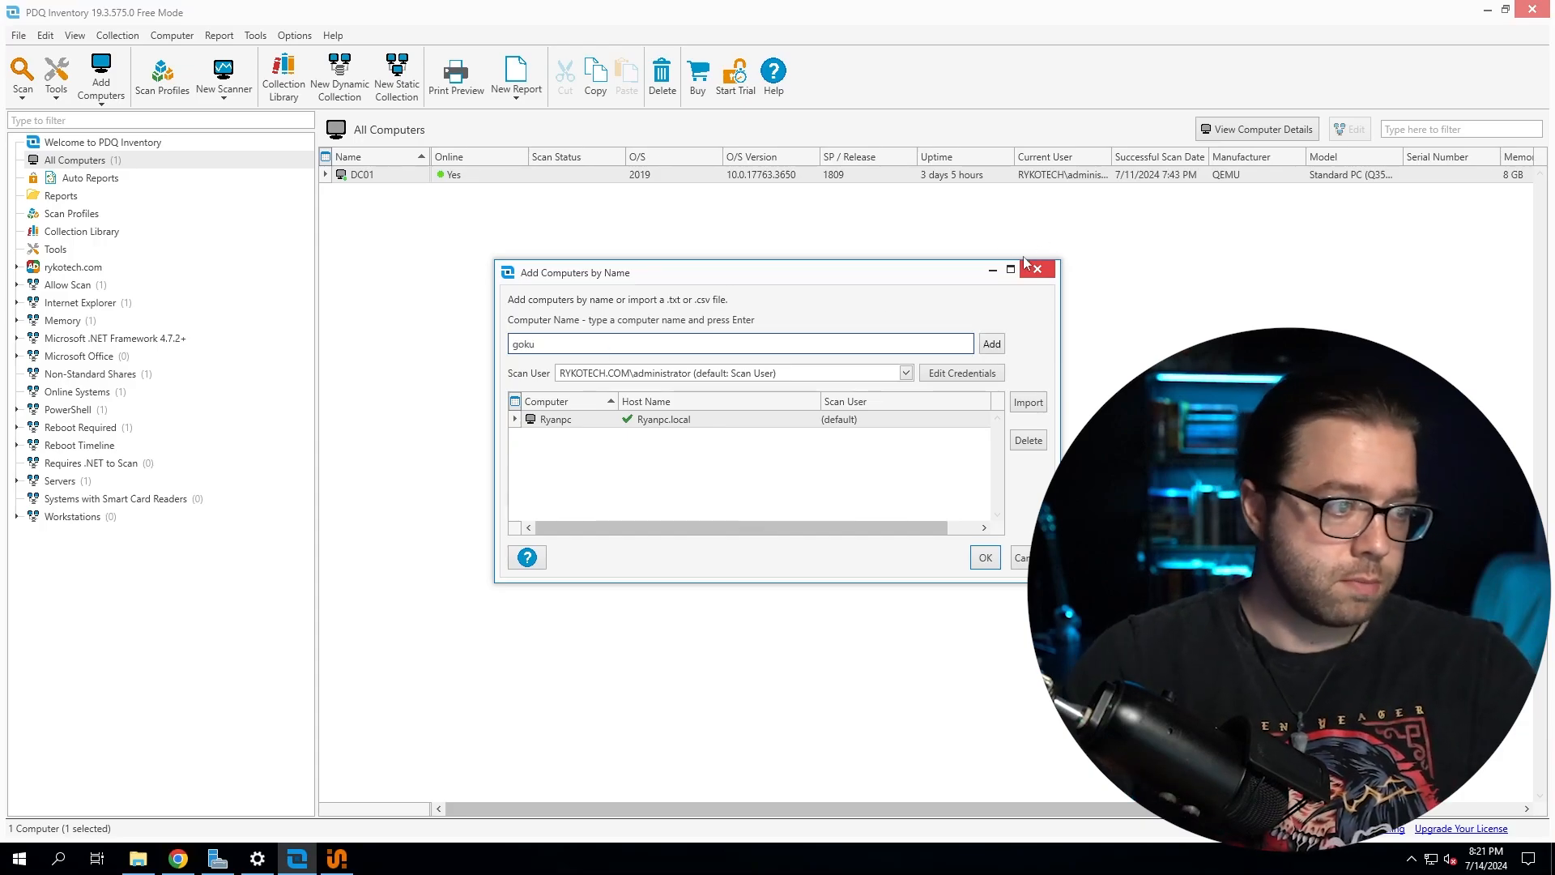
key("Return")
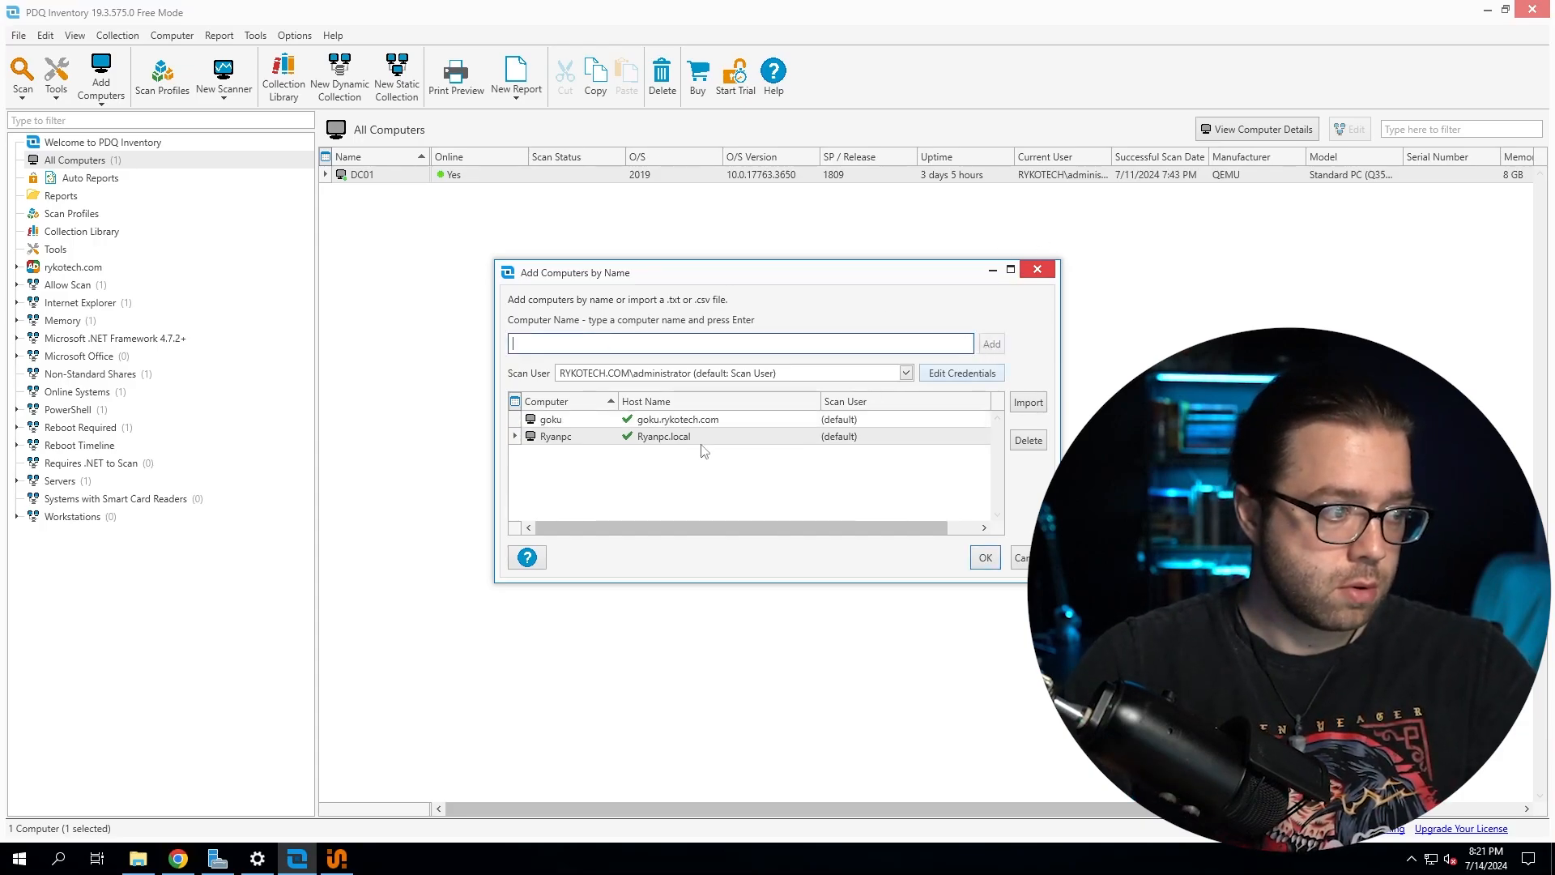
left_click(684, 437)
key("Up")
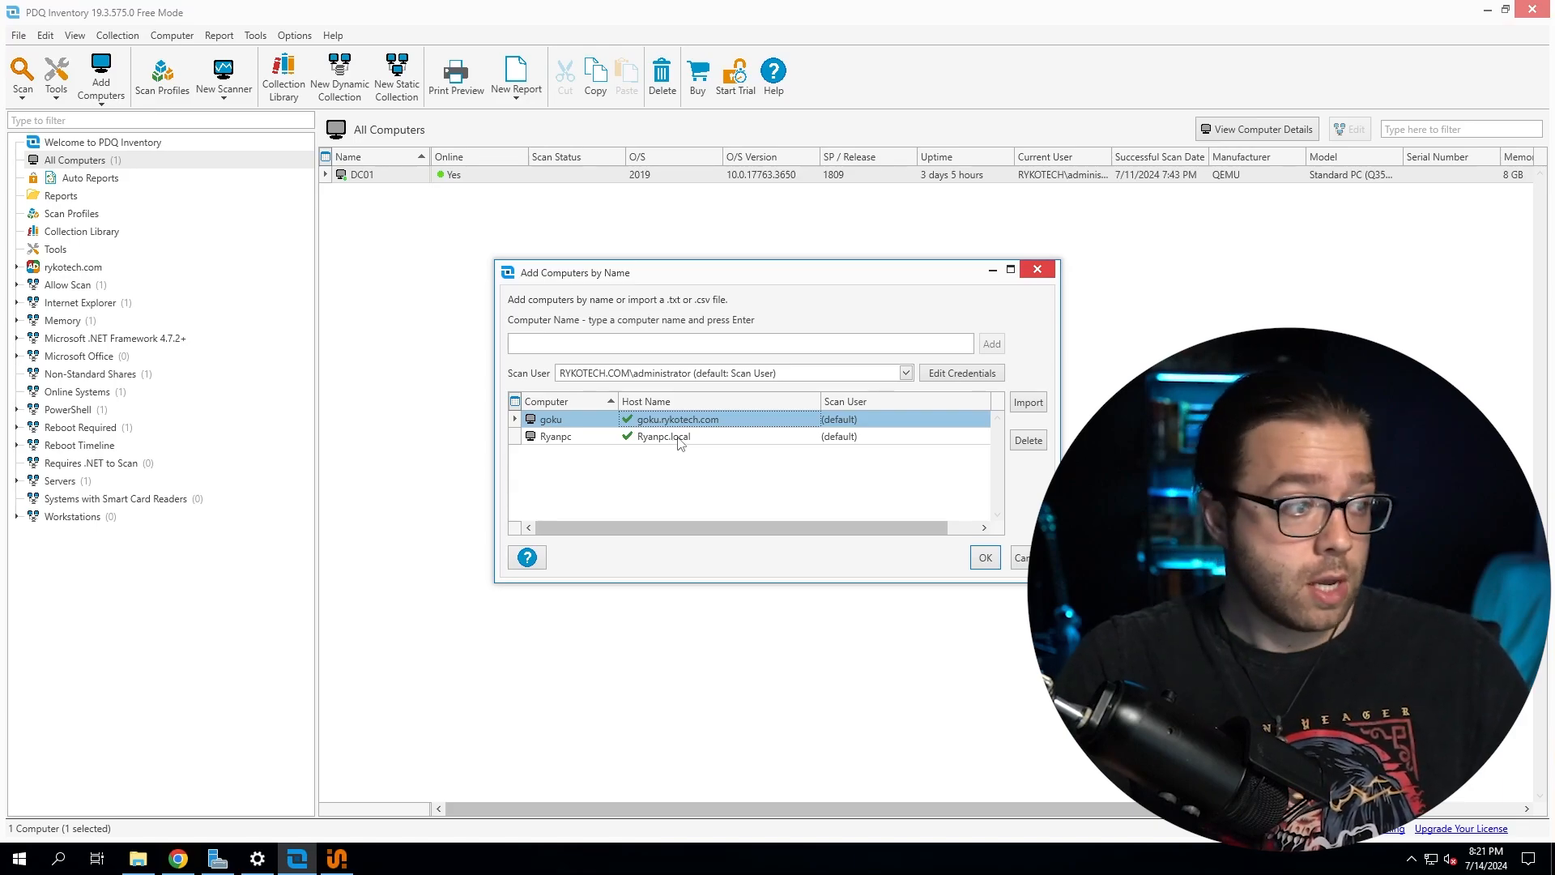
left_click(676, 441)
left_click(980, 558)
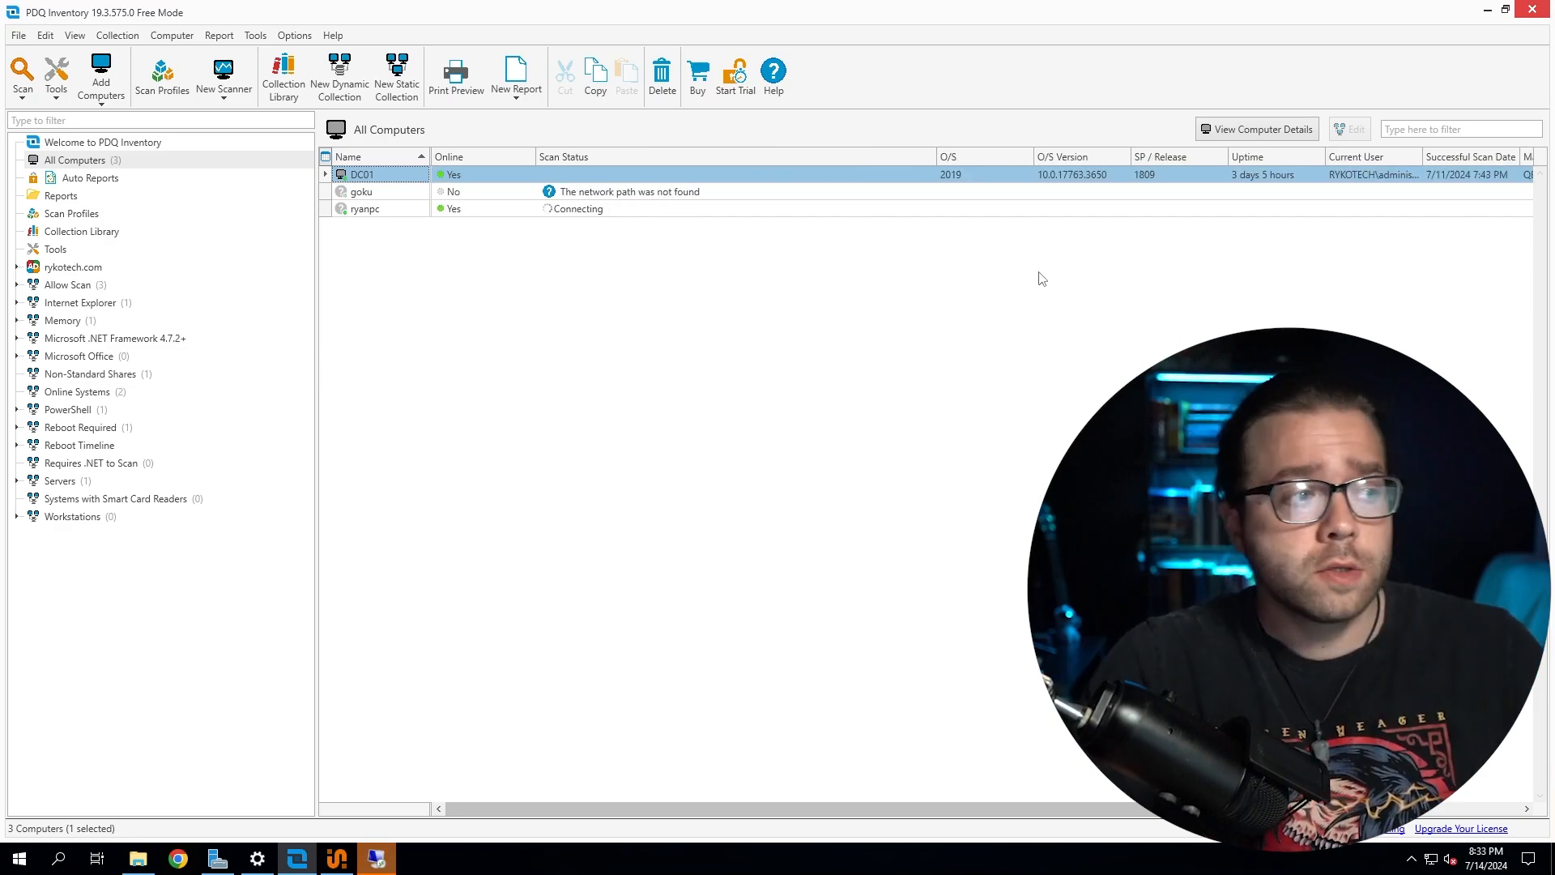
- Open the details of computer DC01 and review its general, operating system, Active Directory, system and scanning information
double_click(370, 179)
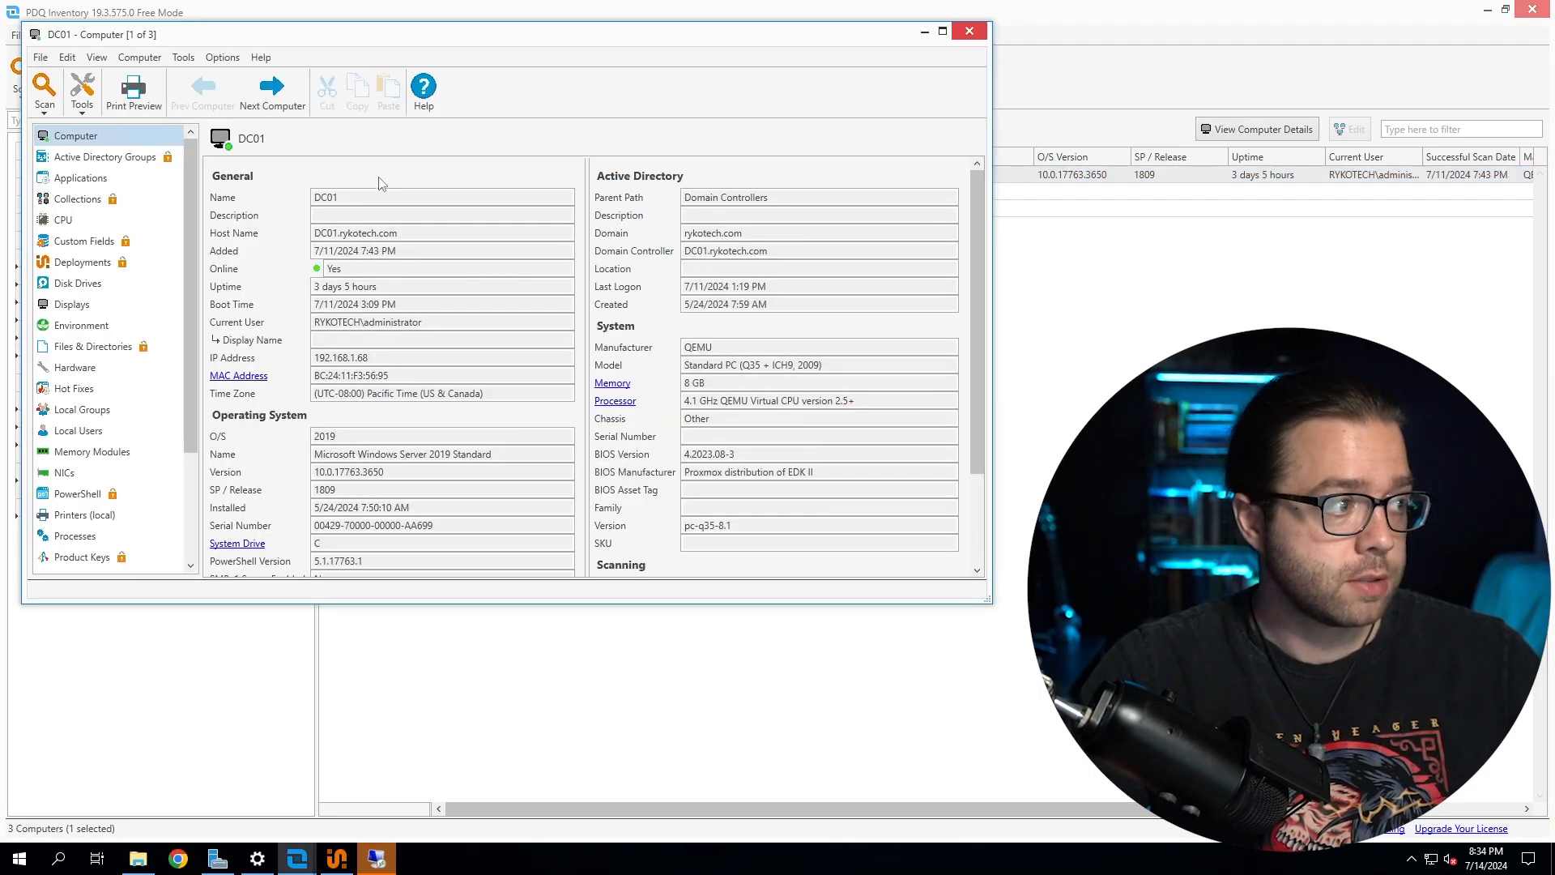
left_click_drag(658, 33, 717, 30)
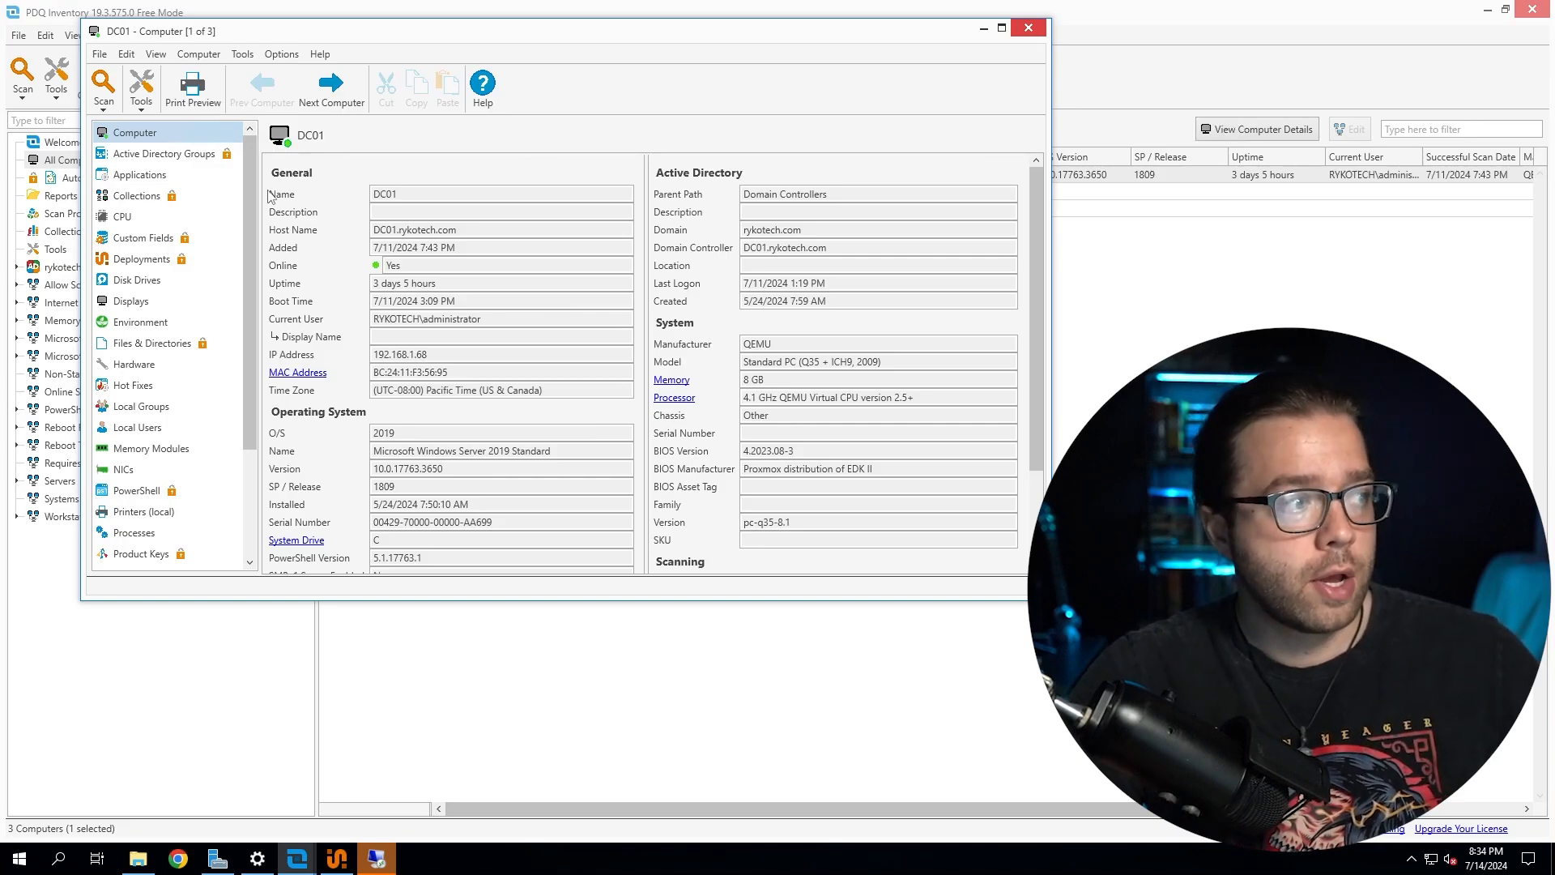
scroll(348, 486, "down", 2)
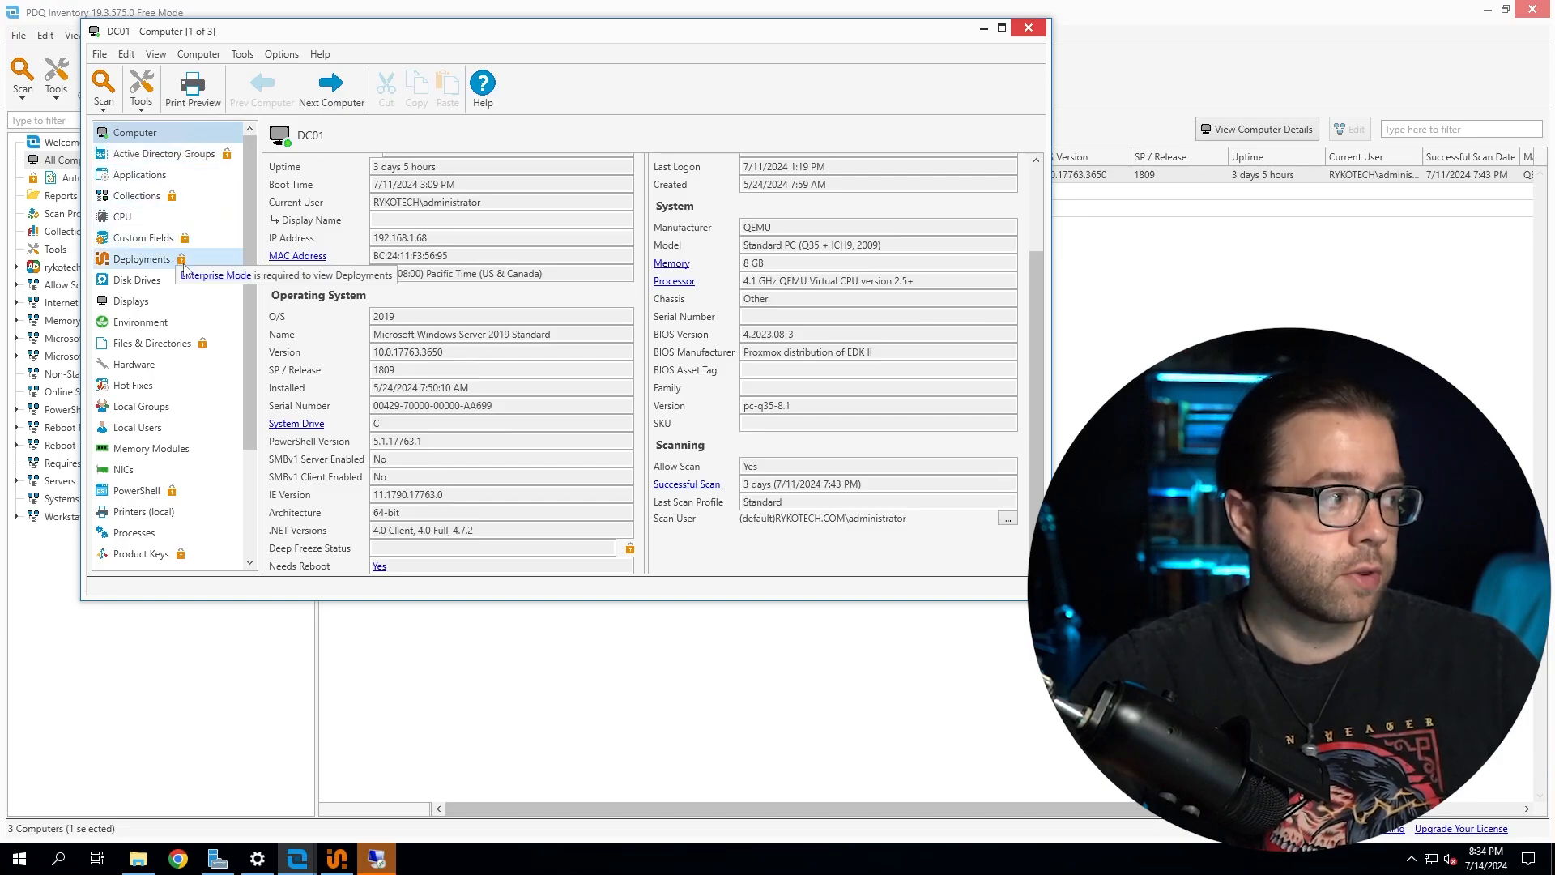
mouse_move(204, 347)
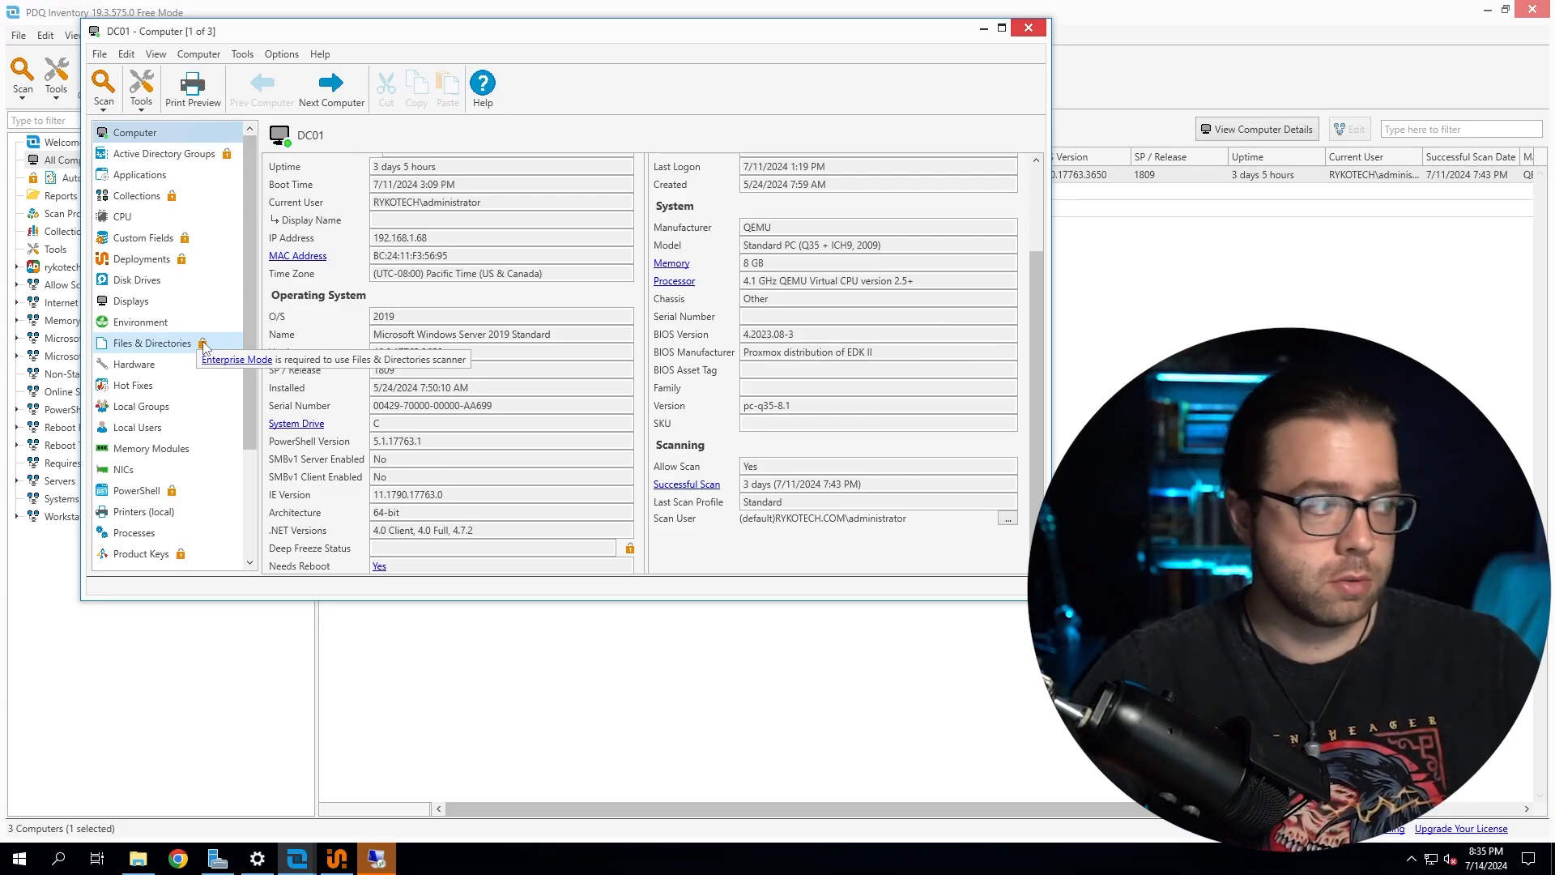
- Examine the applications installed on DC01 and look through the remaining detail categories
left_click(162, 174)
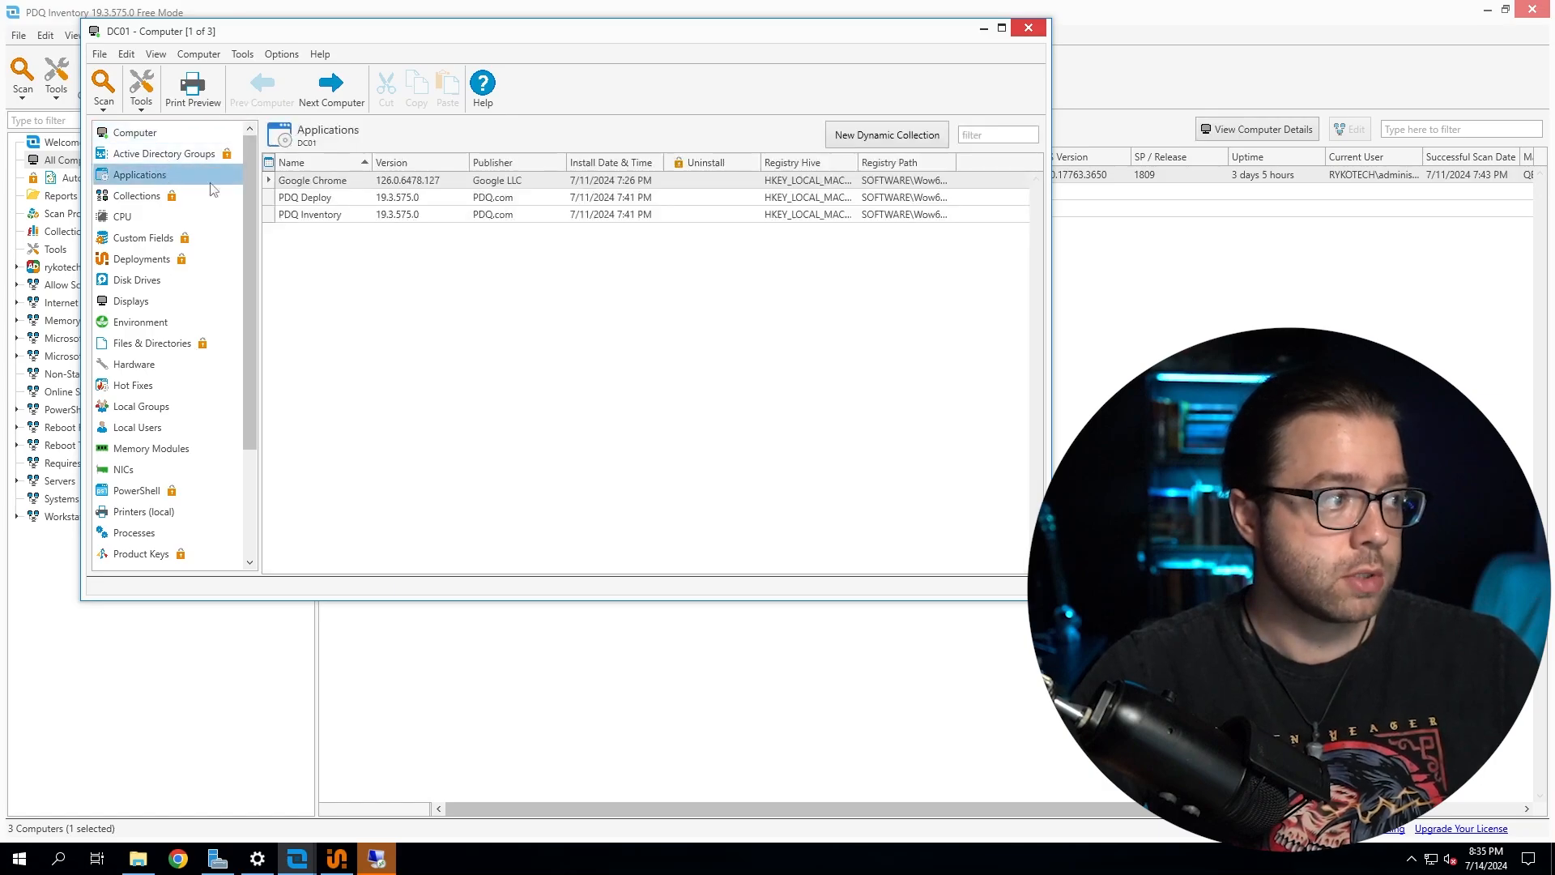
left_click(314, 181)
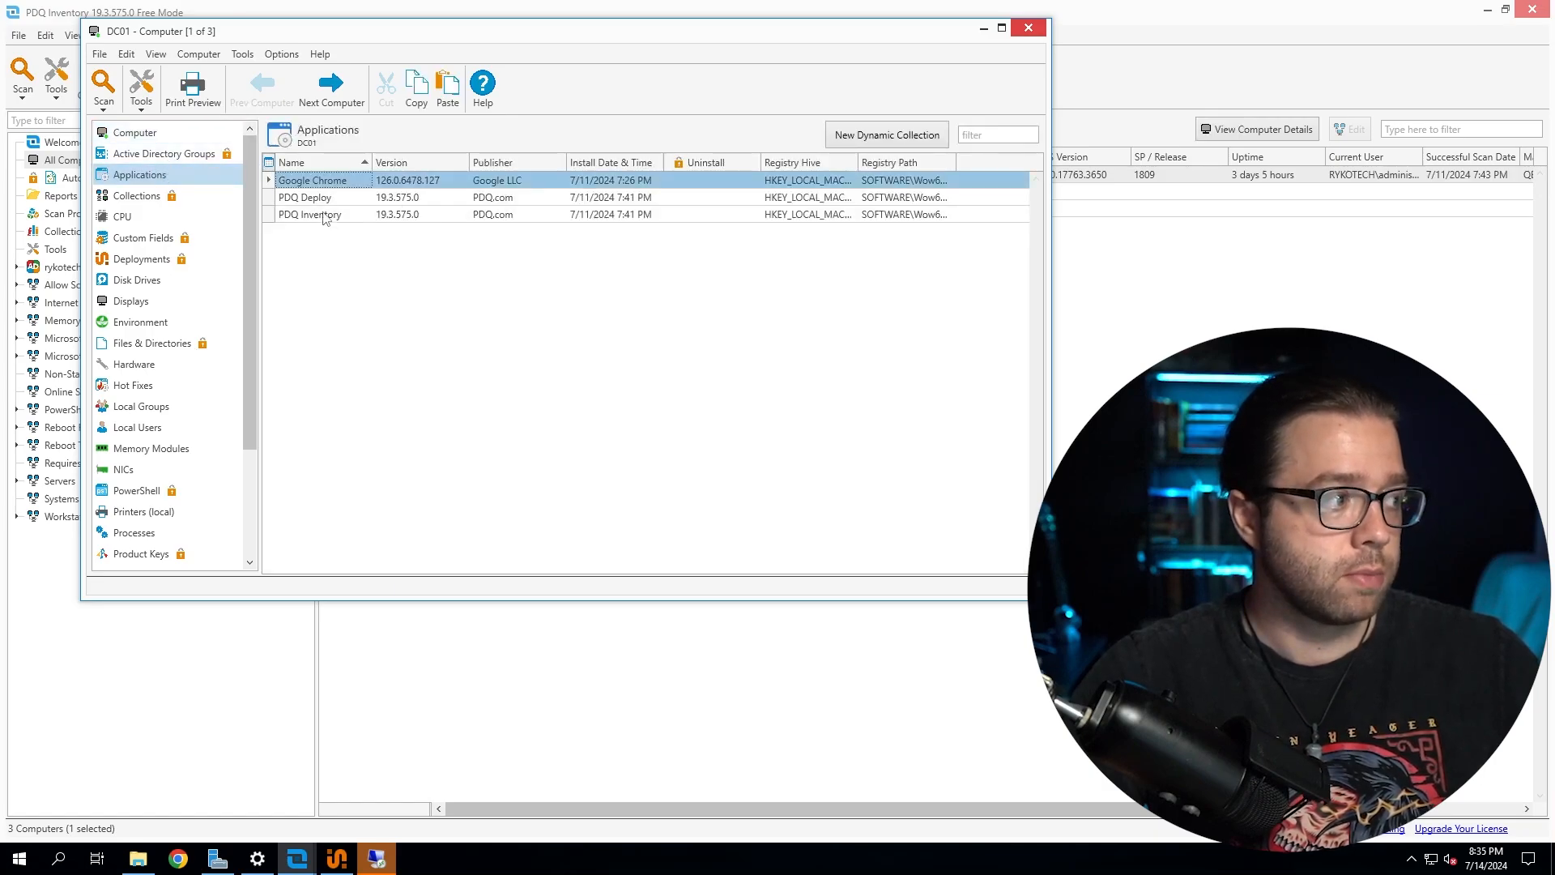
scroll(174, 199, "down", 2)
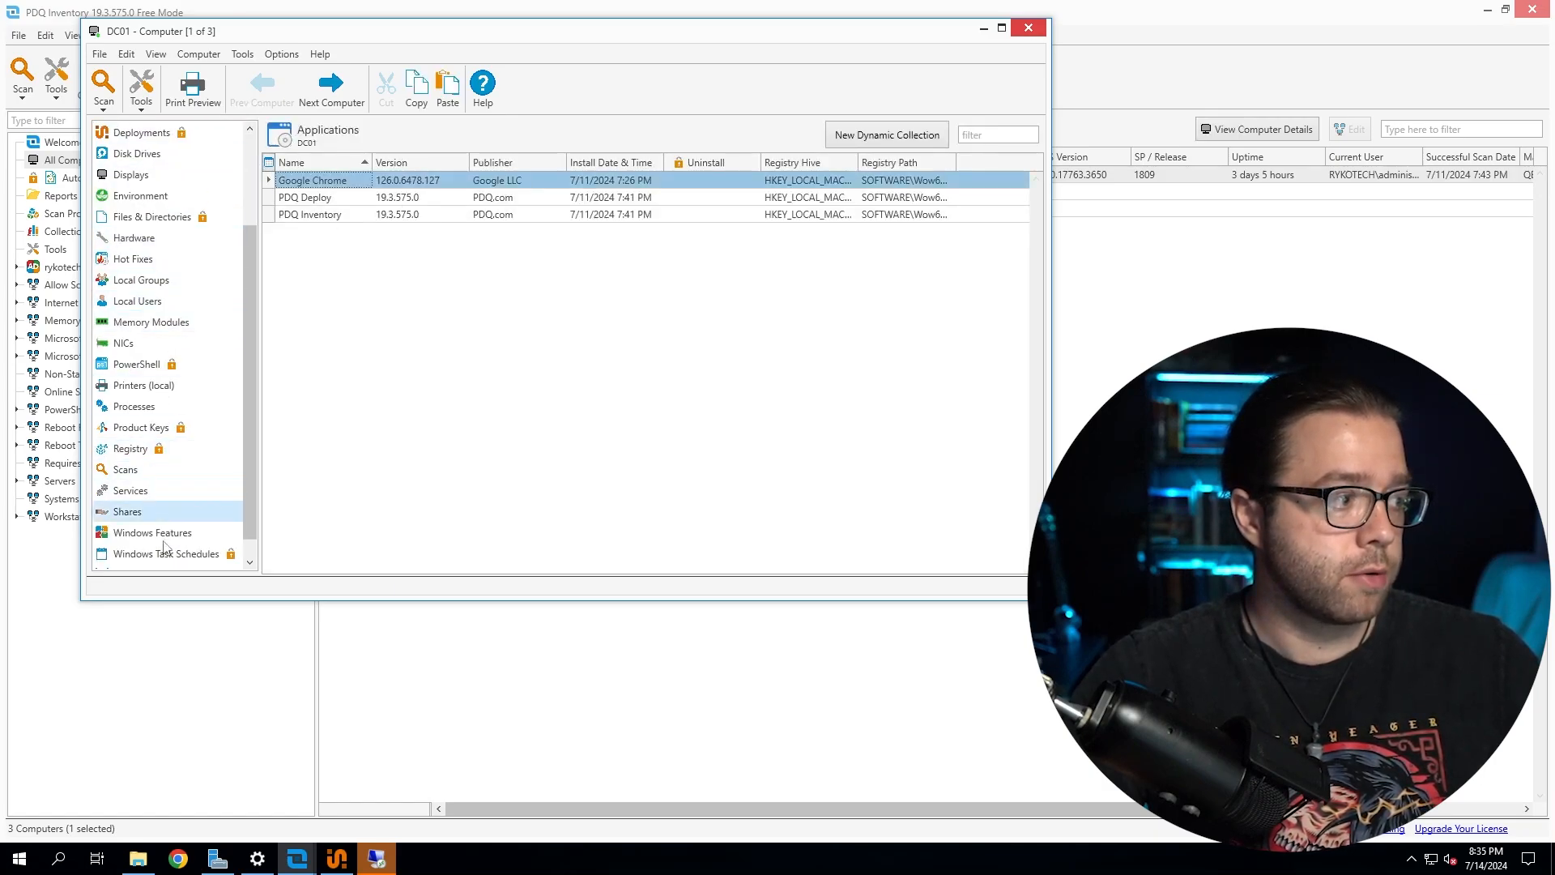
scroll(164, 548, "down", 1)
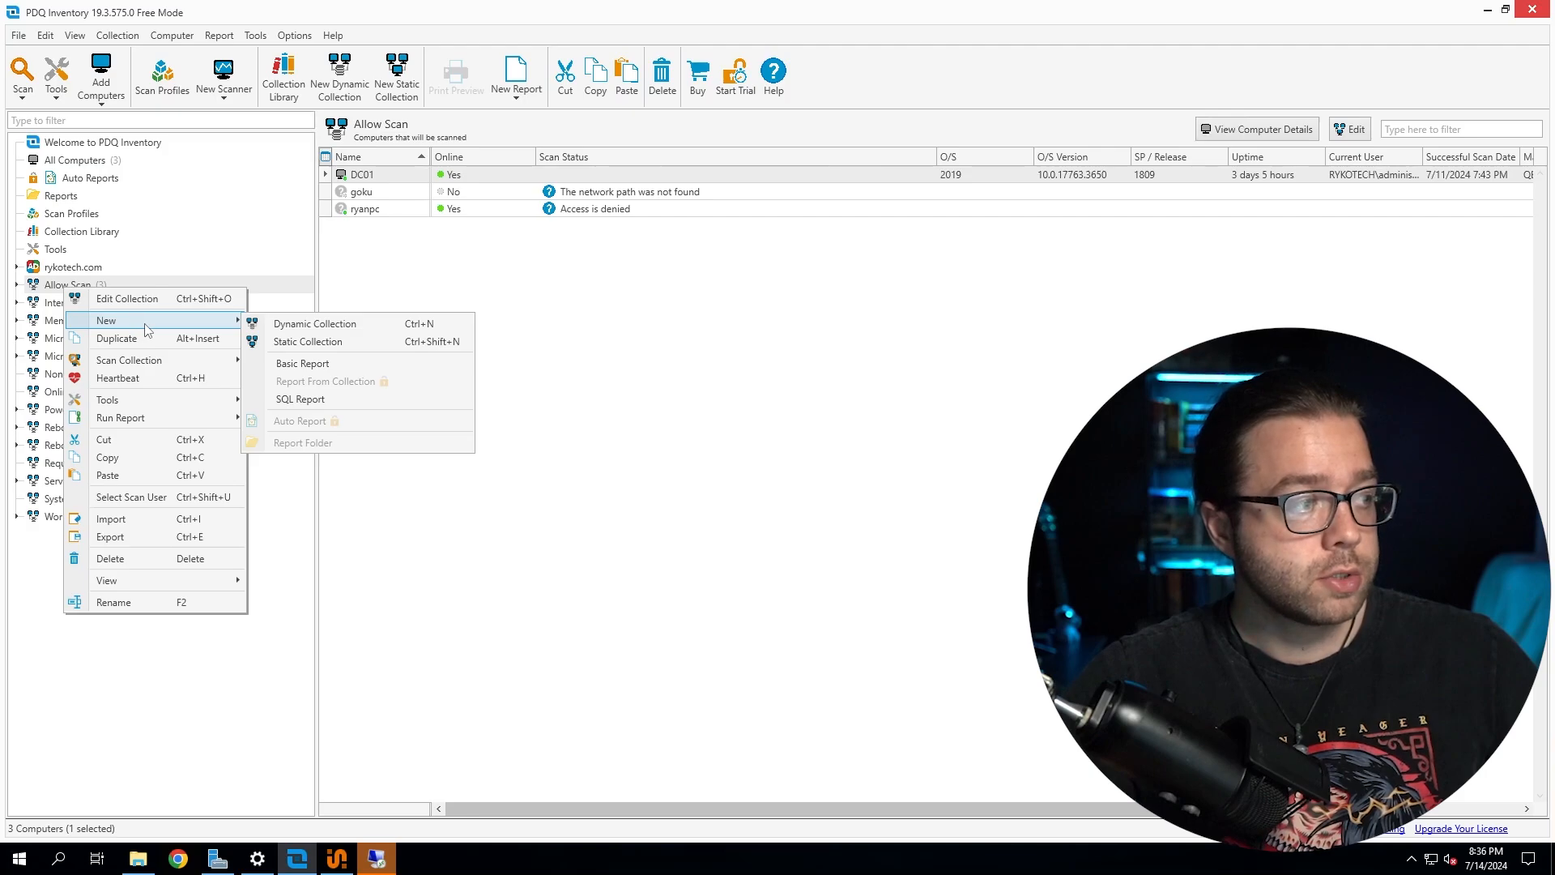
- Start a new dynamic collection from Allow Scan and set its filter to Application
left_click(317, 324)
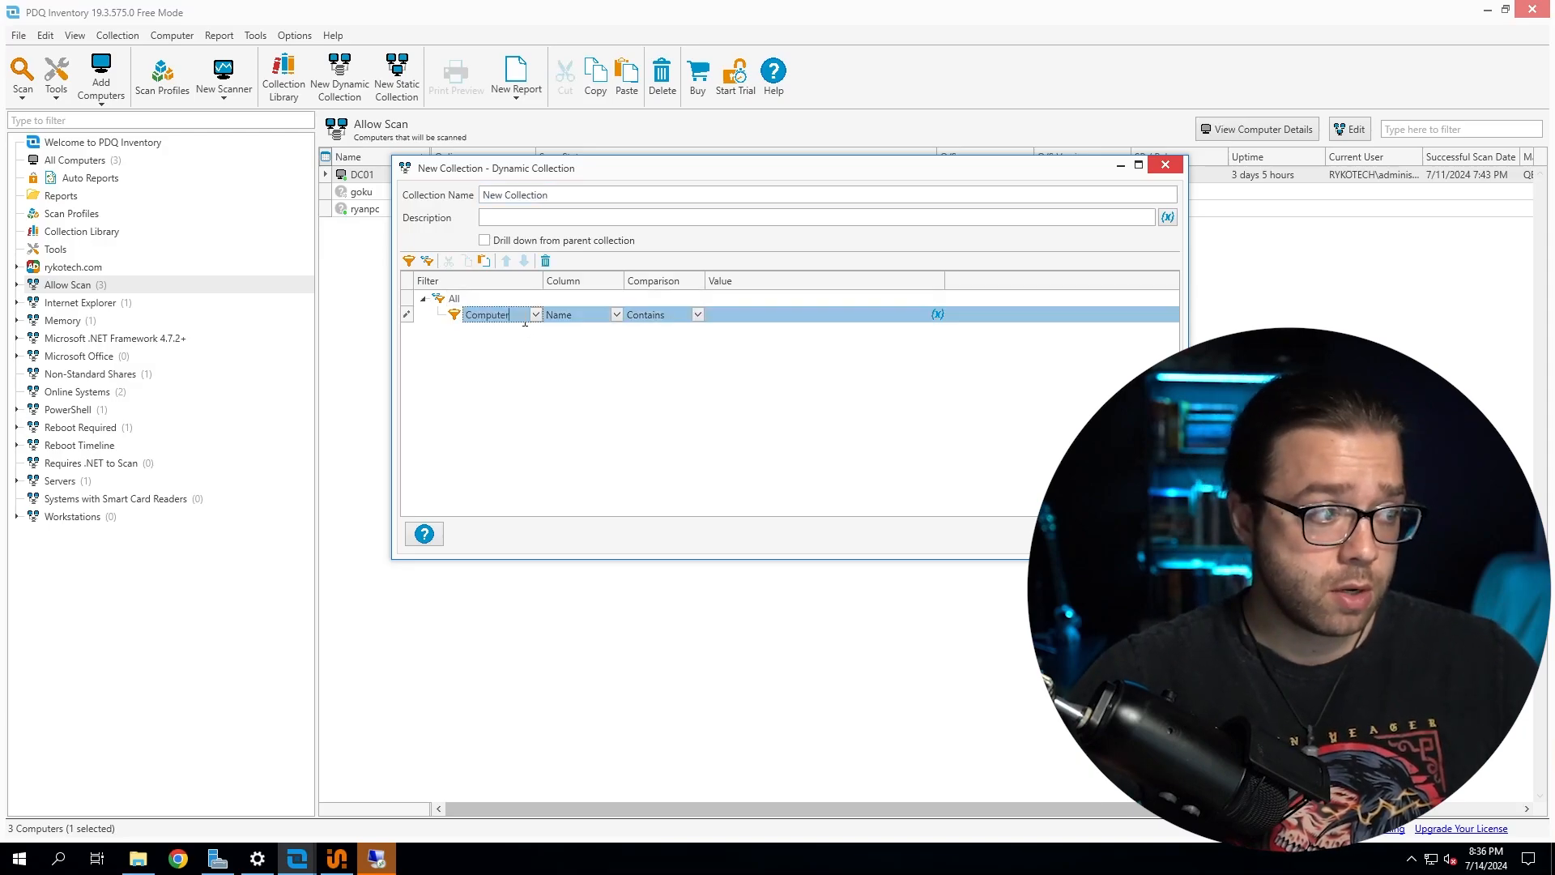
left_click(534, 320)
left_click(540, 318)
left_click(531, 333)
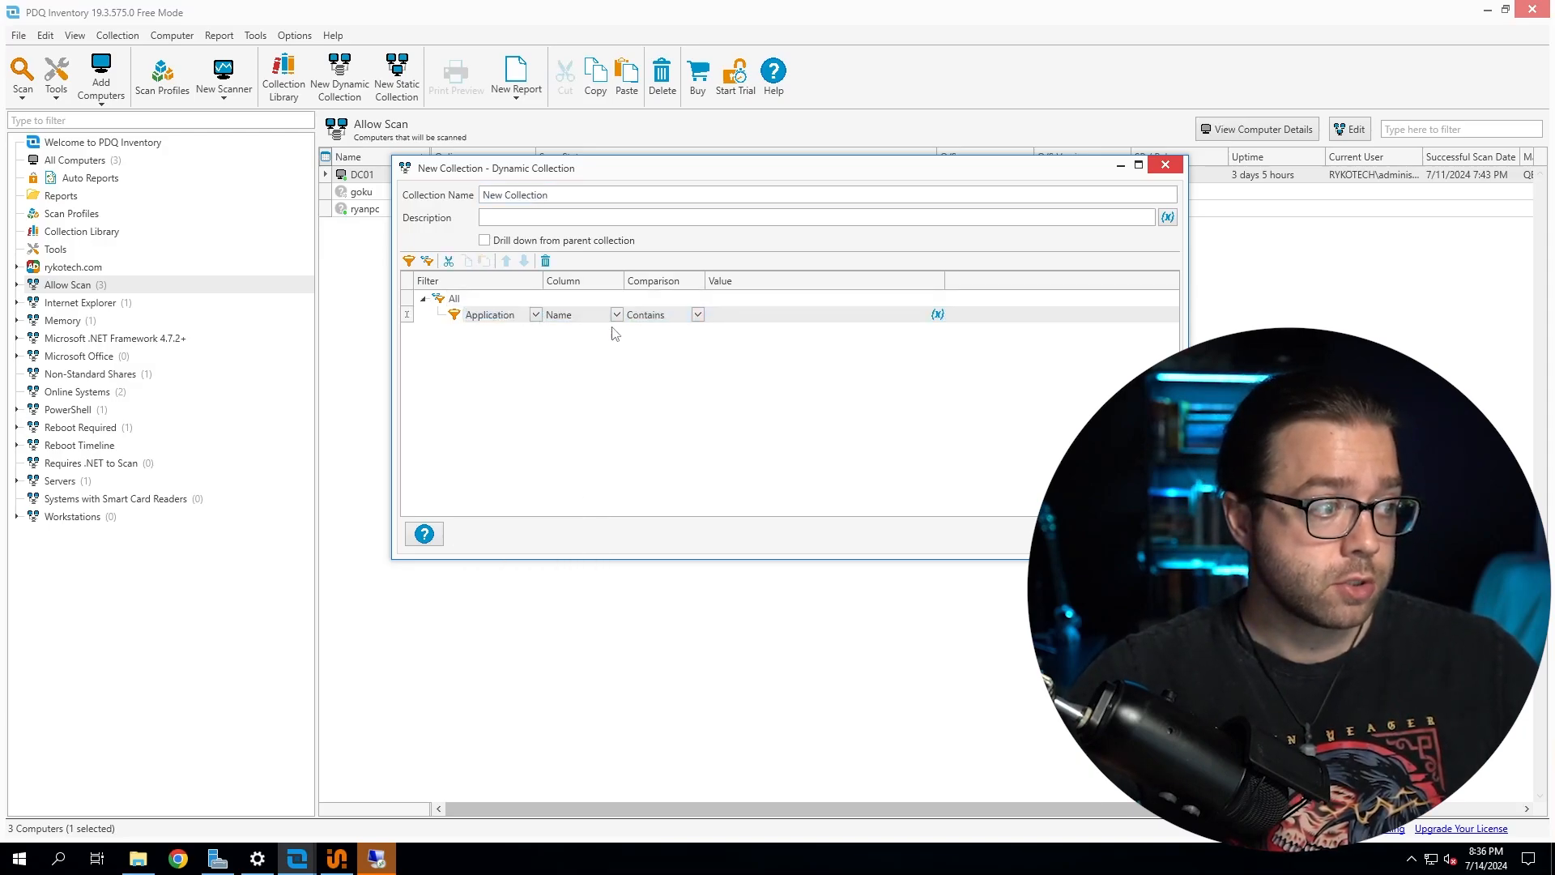
- Make the collection match applications whose name contains google and save the new collection
left_click(756, 318)
type("go")
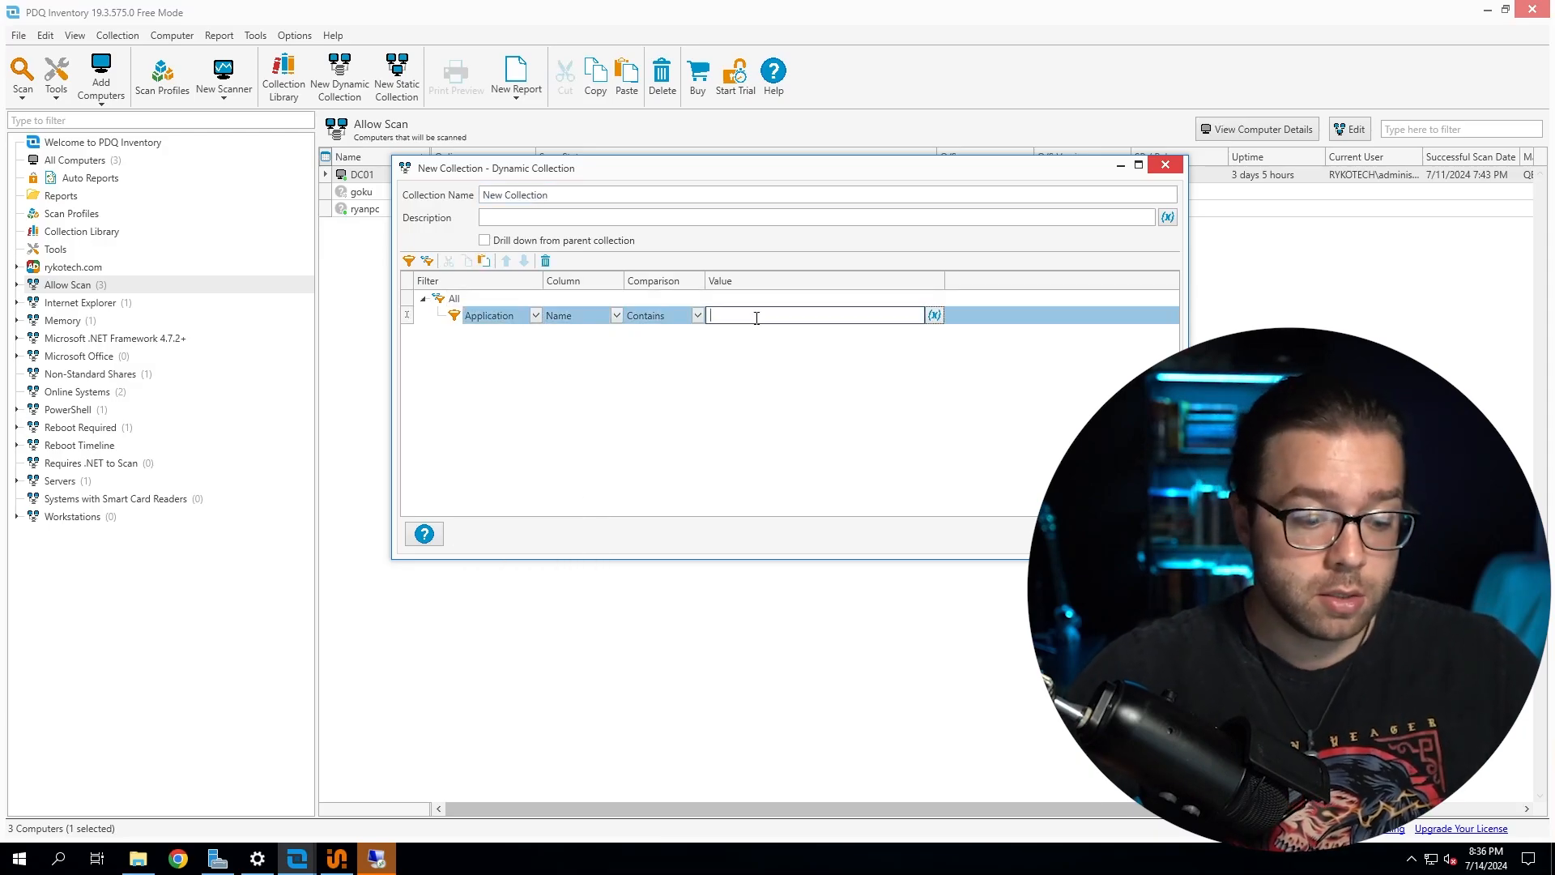
type("ogle")
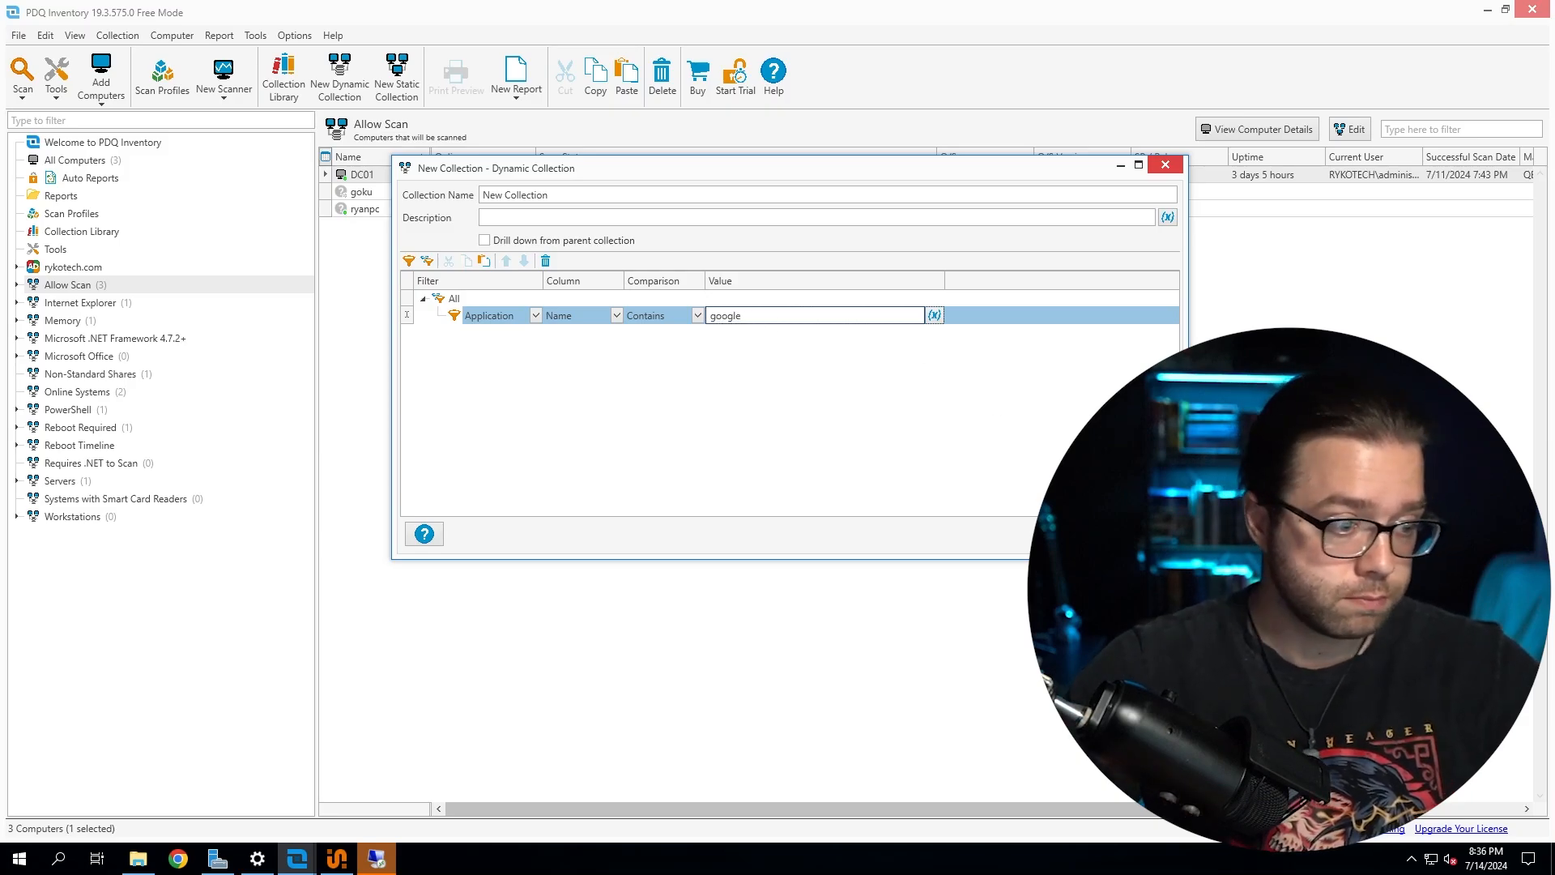
key("Return")
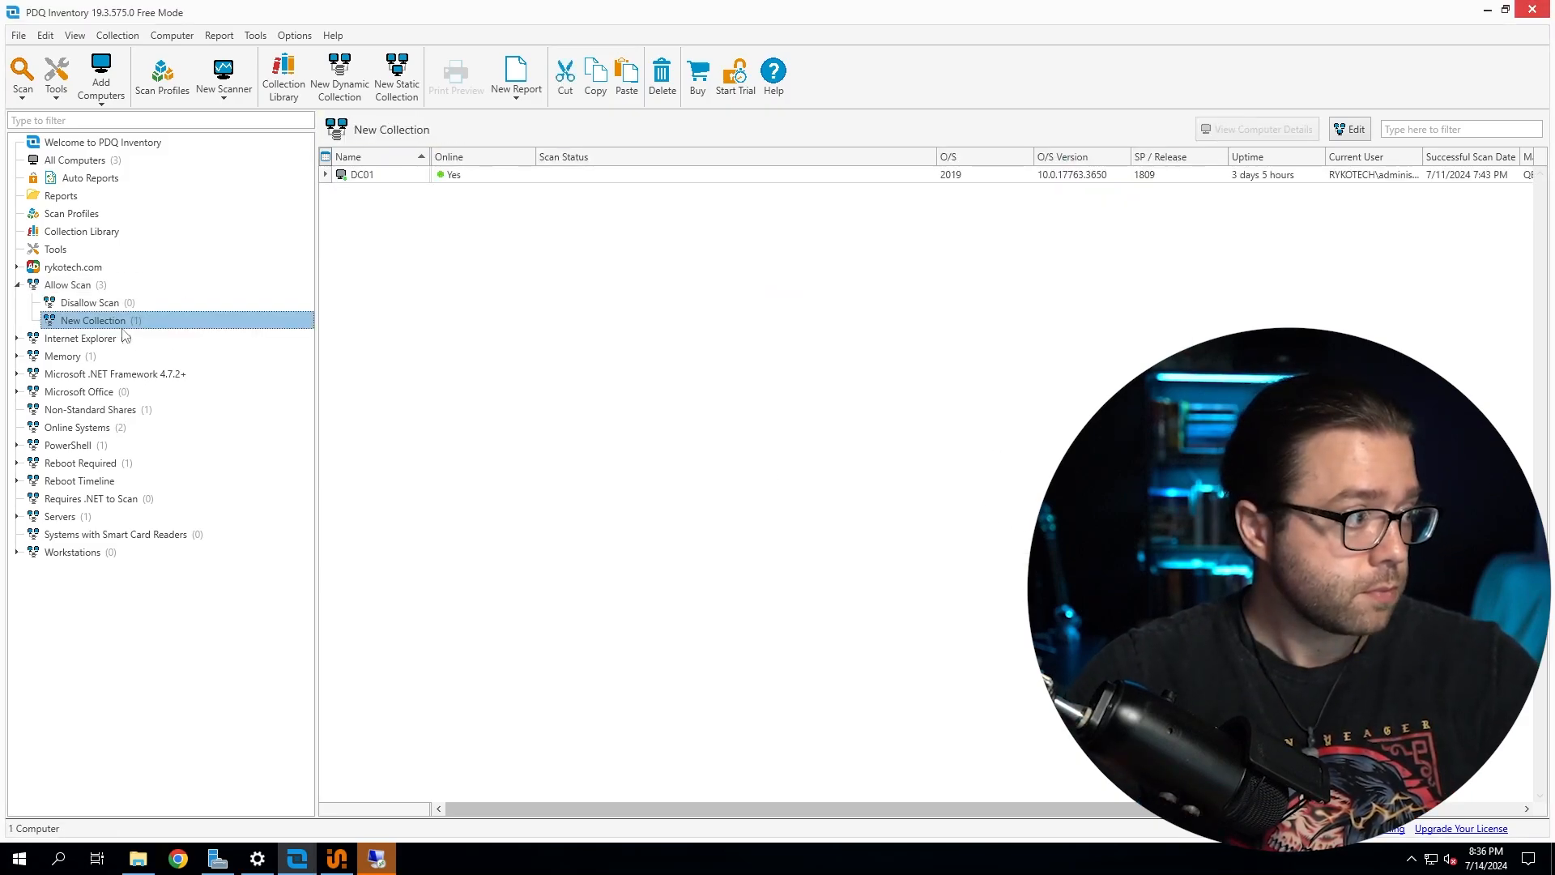
- Open the details of DC01 from the new collection and review its scanned information
double_click(383, 175)
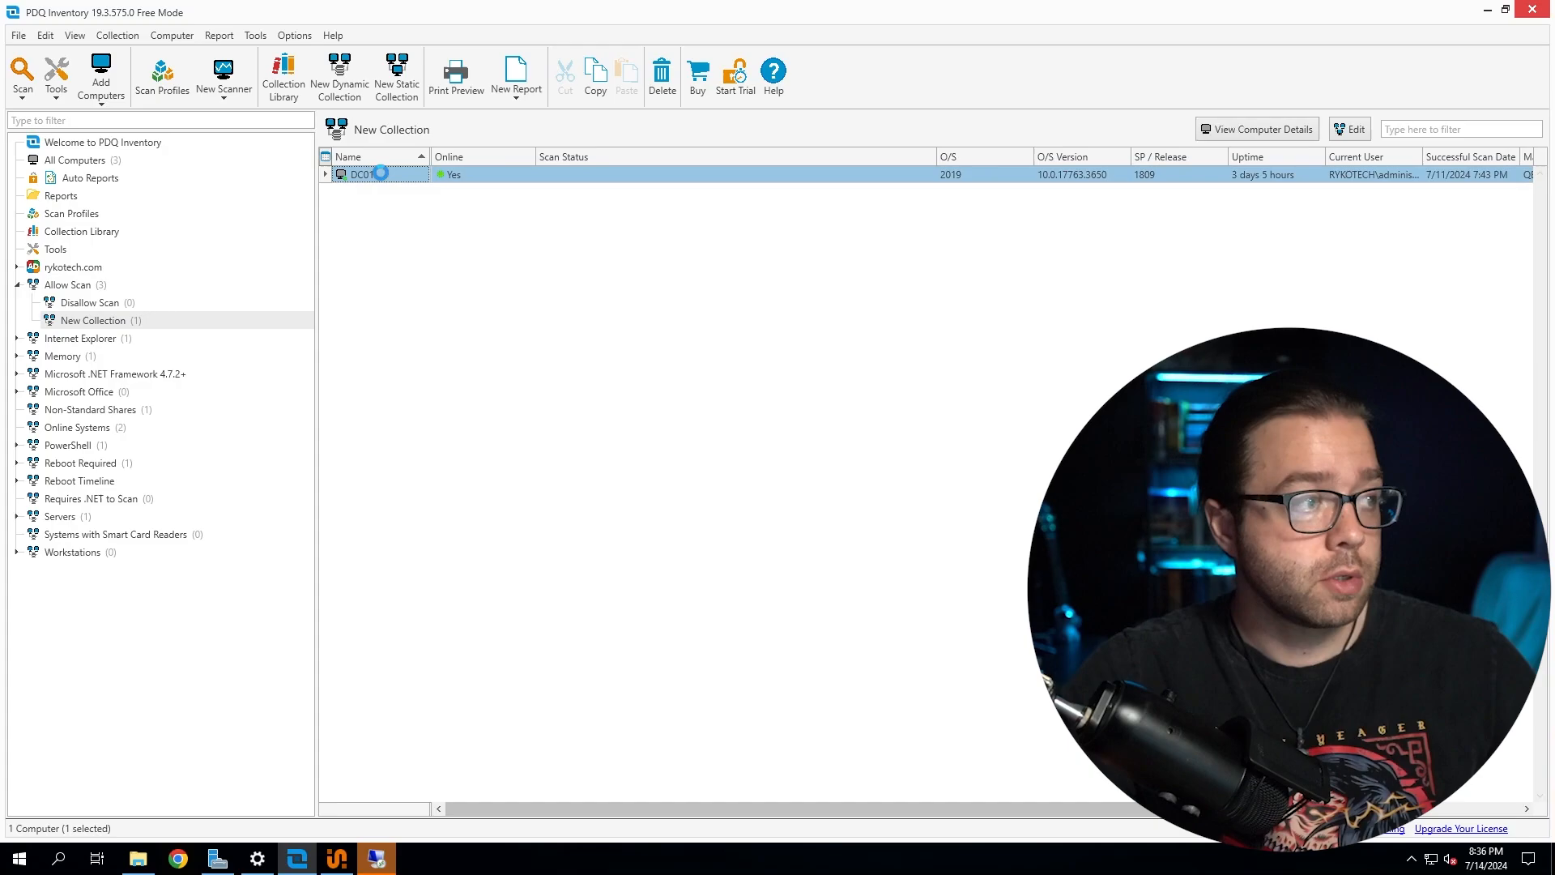
left_click_drag(515, 31, 580, 205)
left_click(479, 303)
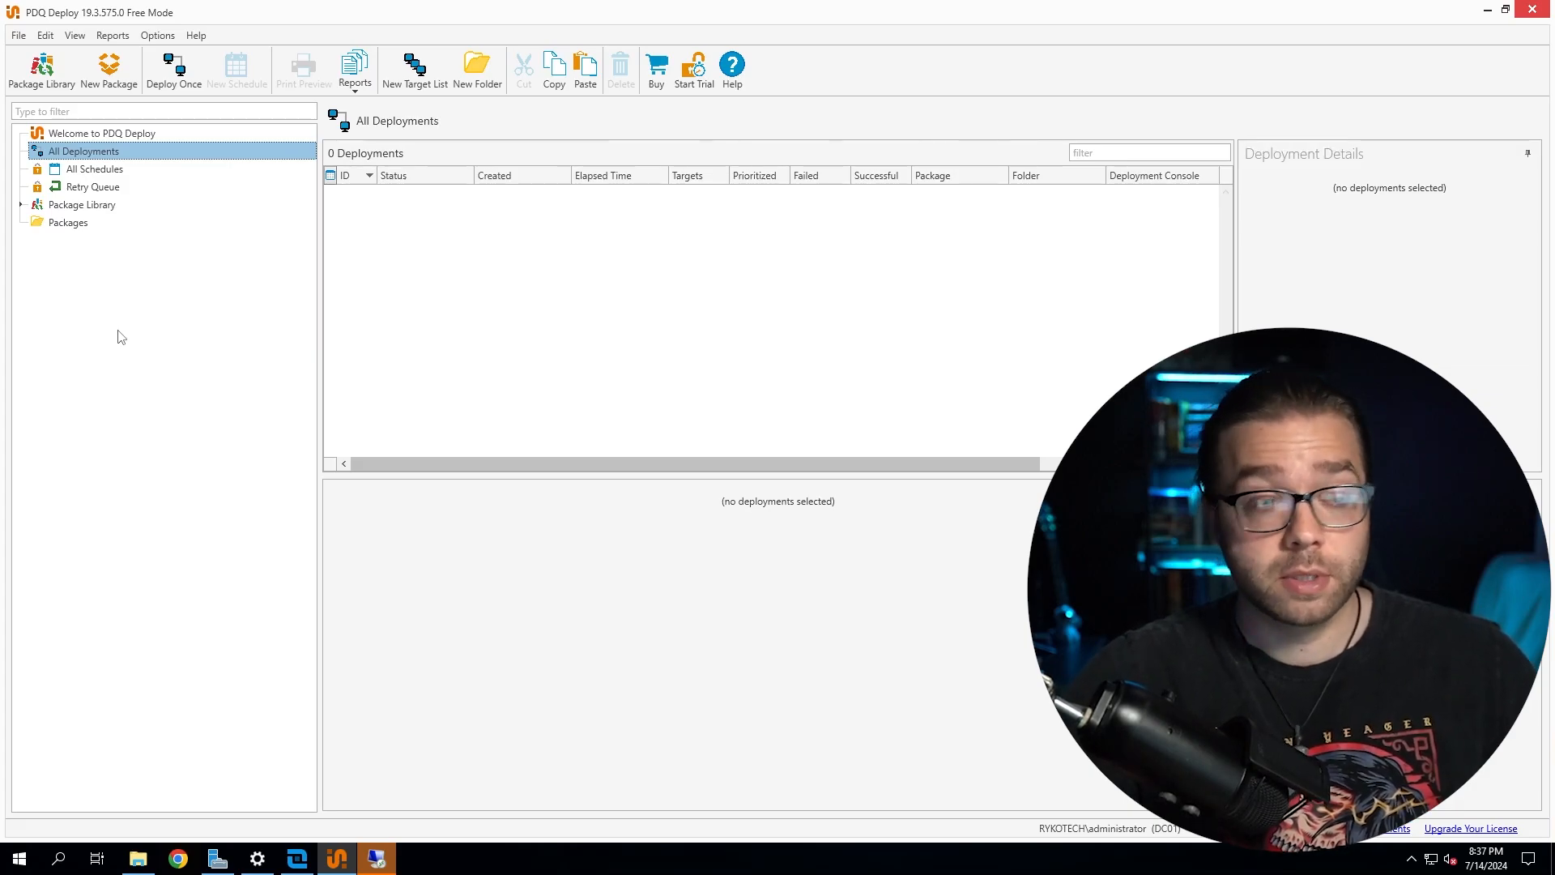
- Create a new deployment package in PDQ Deploy and add an Install step to it
left_click(108, 73)
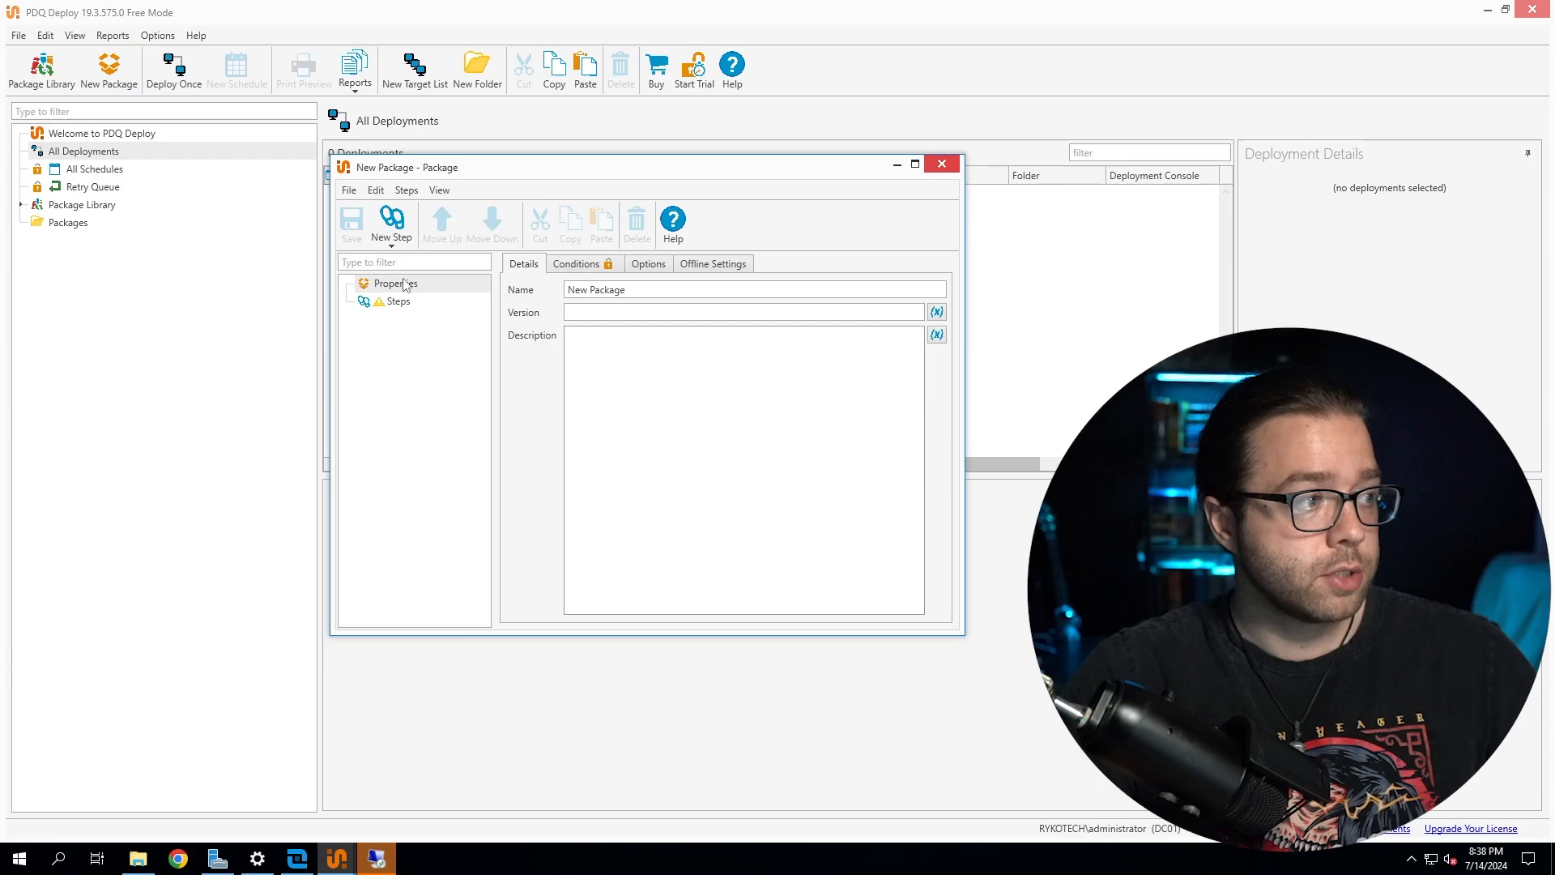
left_click(390, 229)
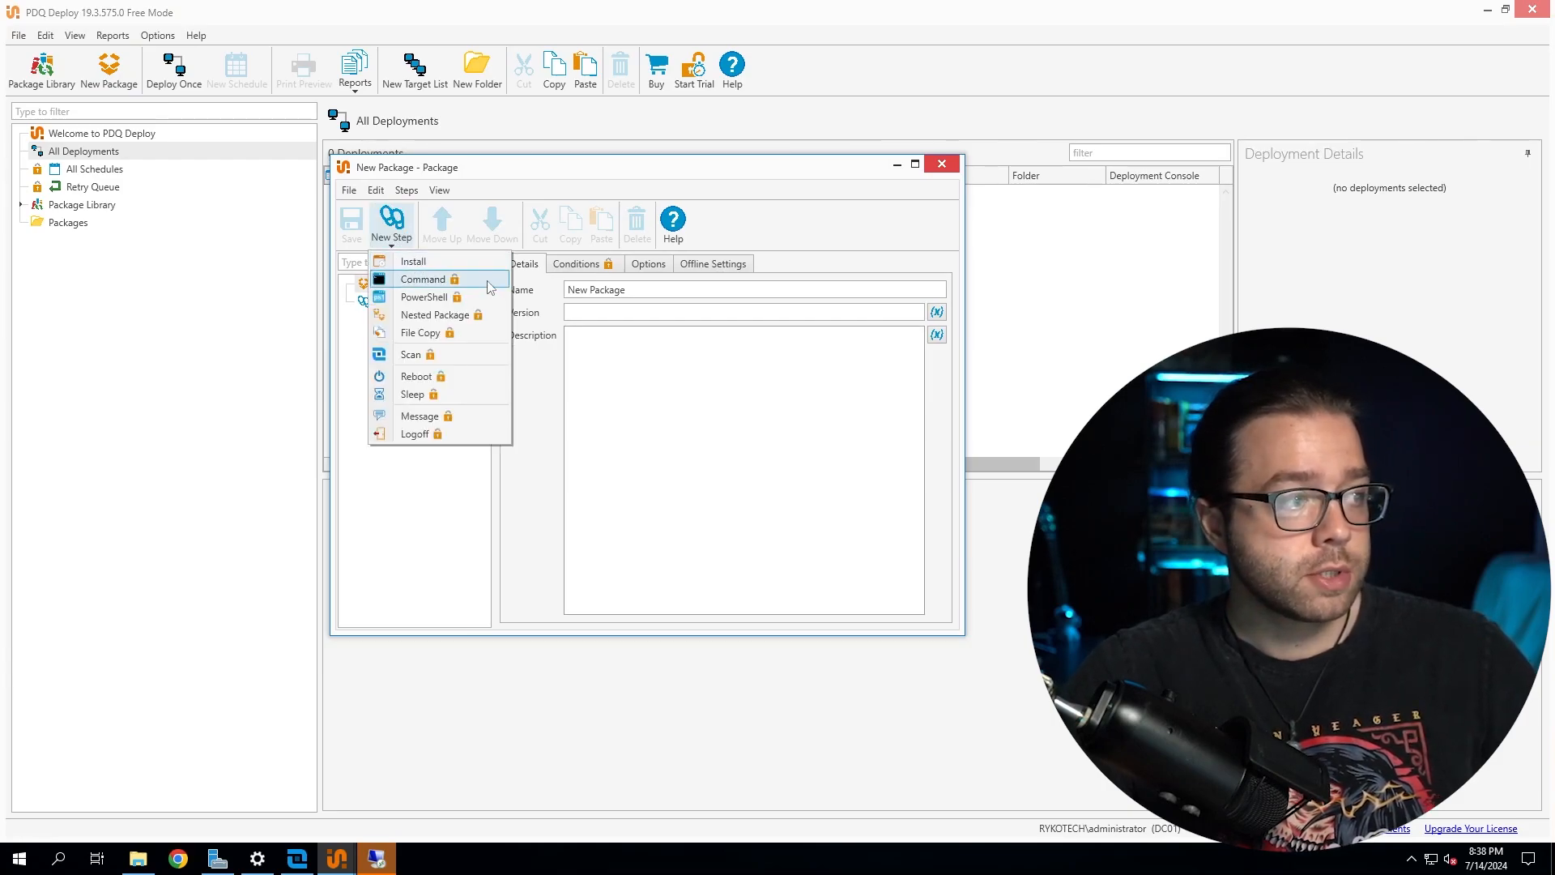
left_click(435, 262)
left_click(421, 323)
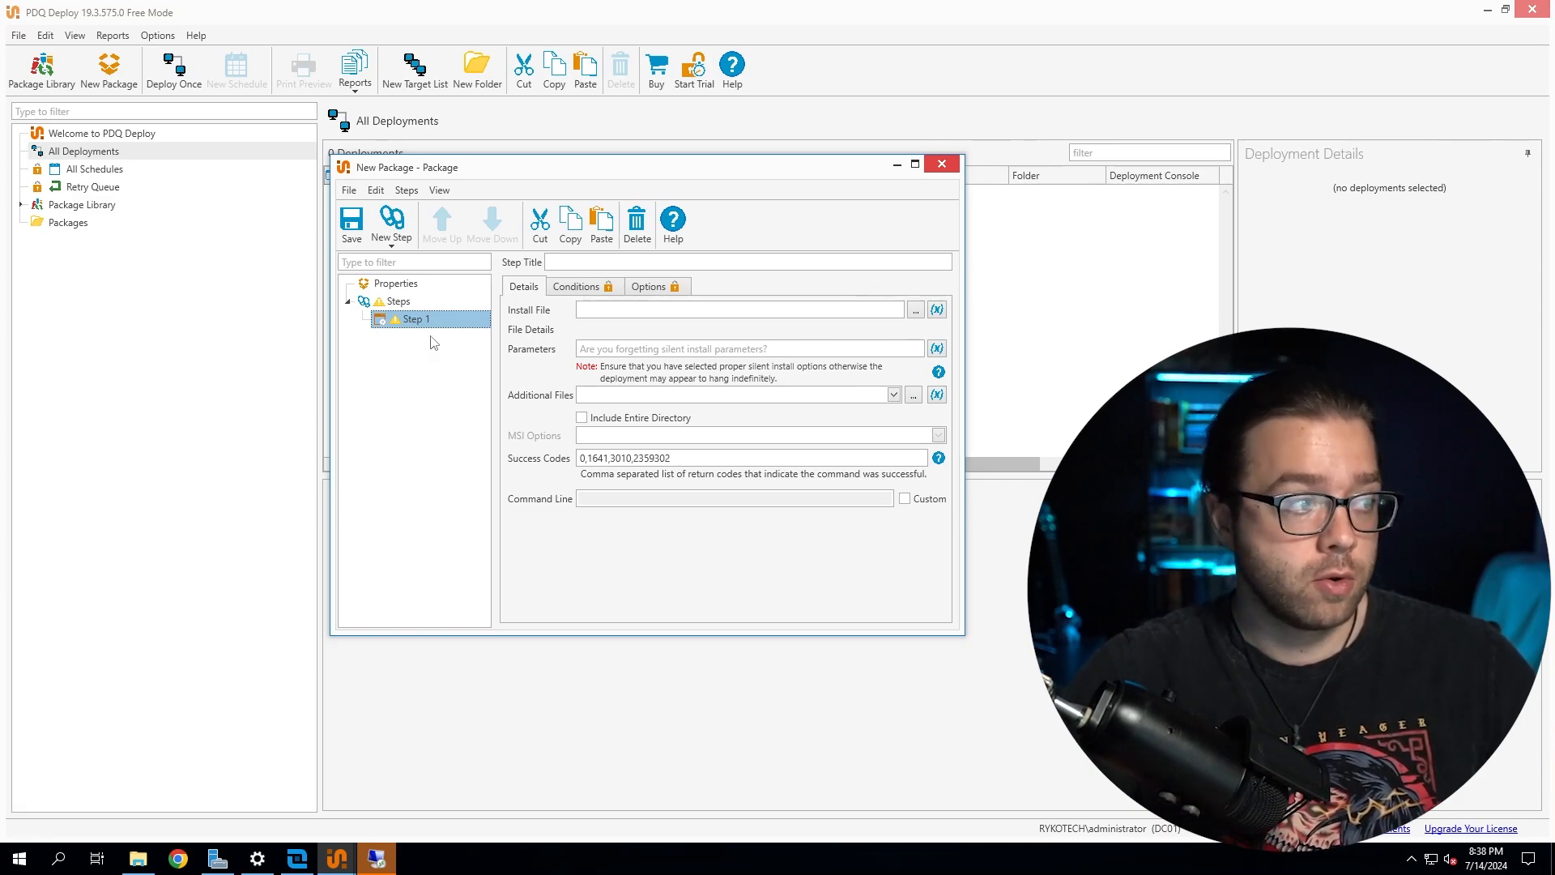
right_click(419, 346)
left_click(401, 233)
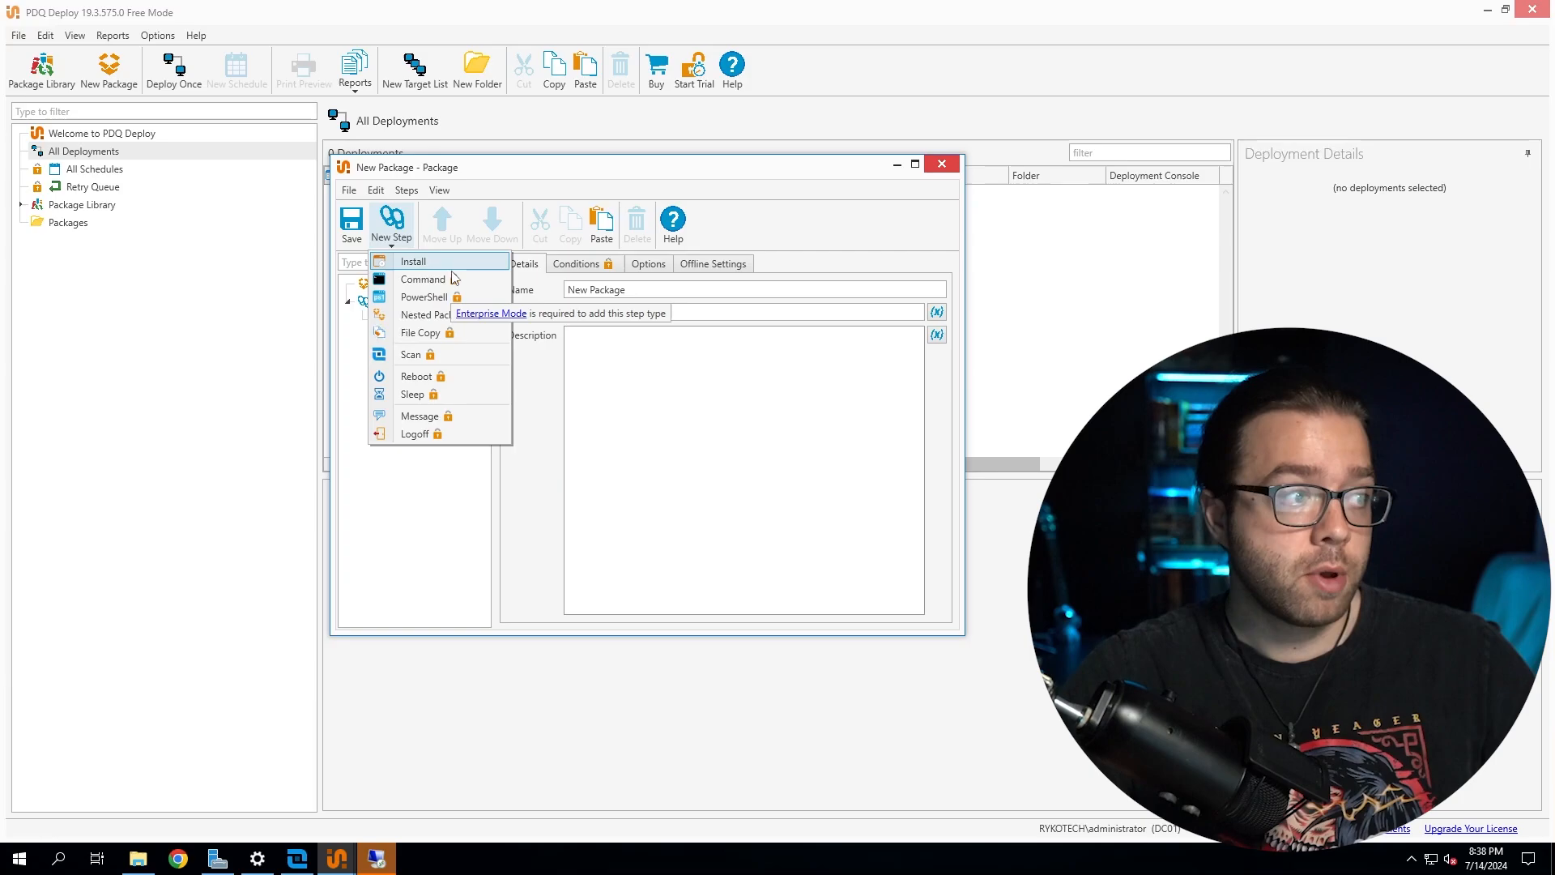
left_click(554, 311)
left_click(414, 319)
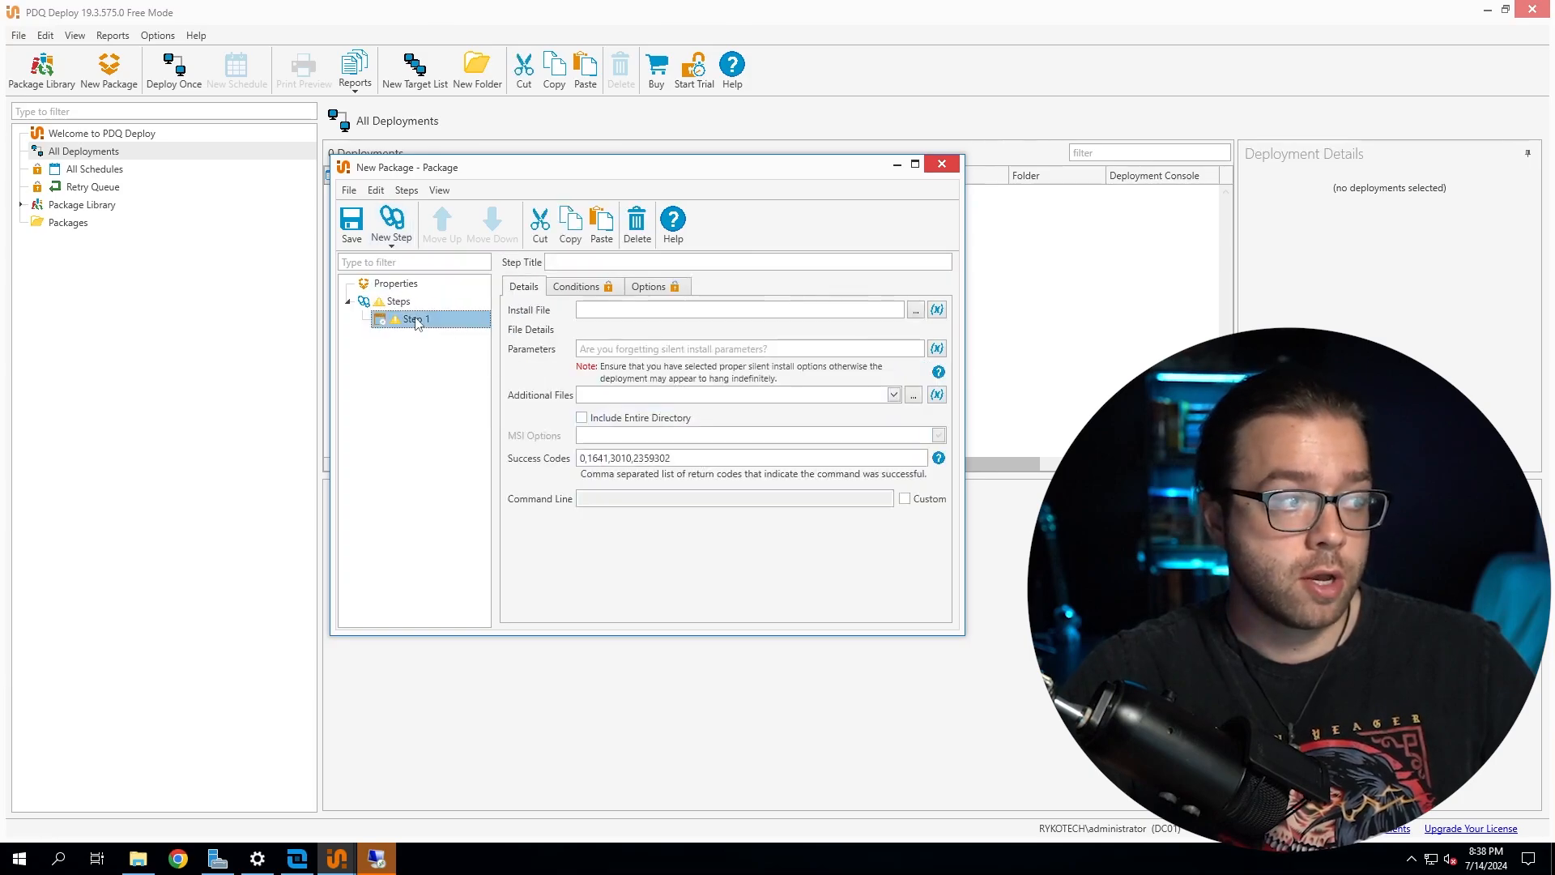
left_click(916, 311)
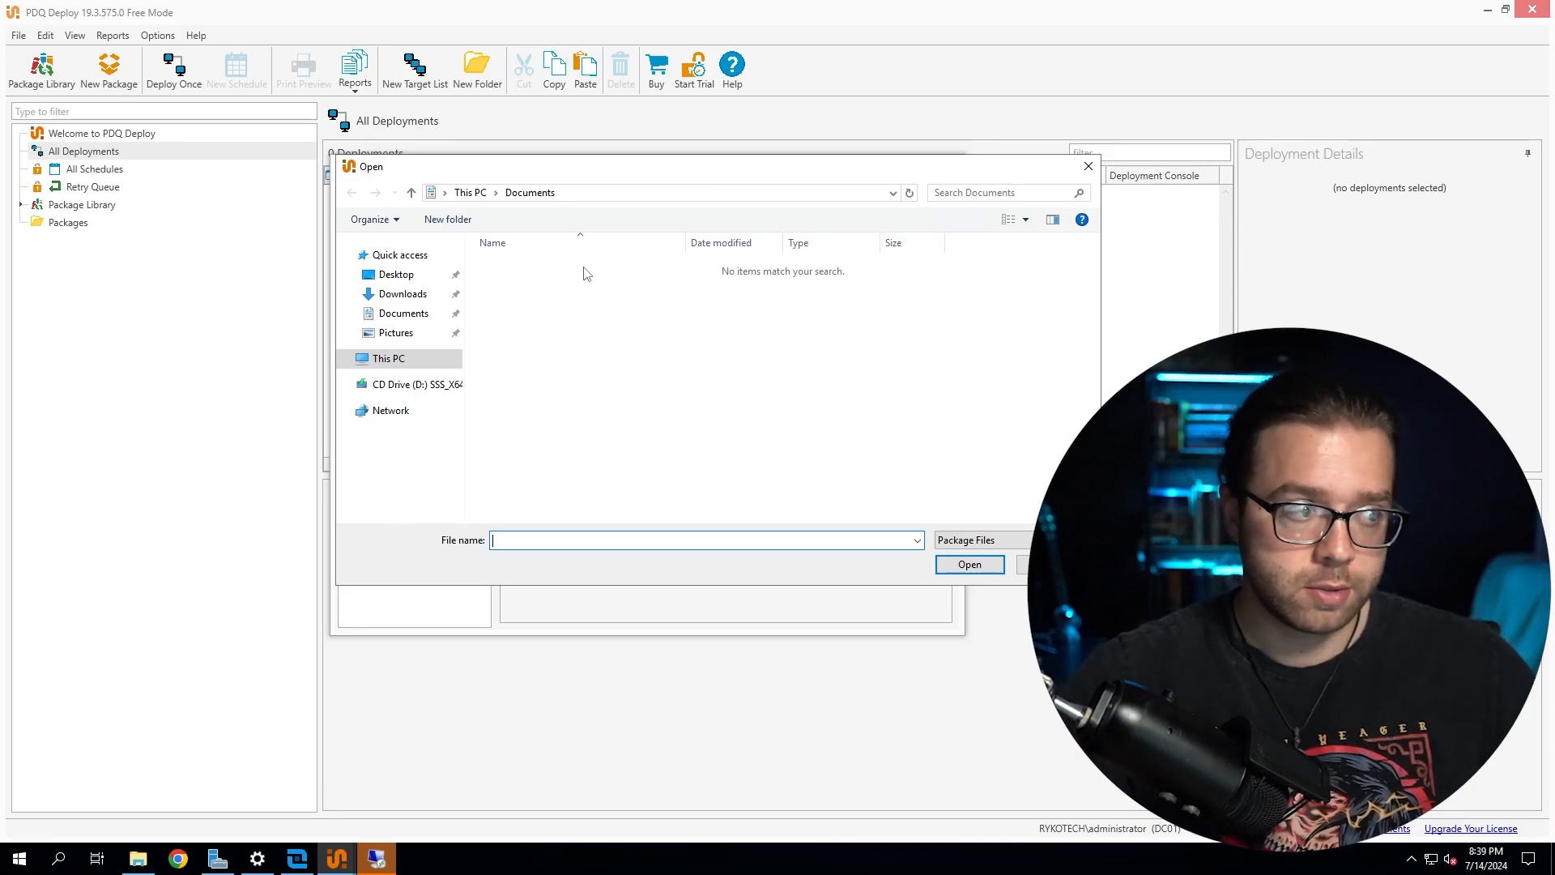
key("Escape")
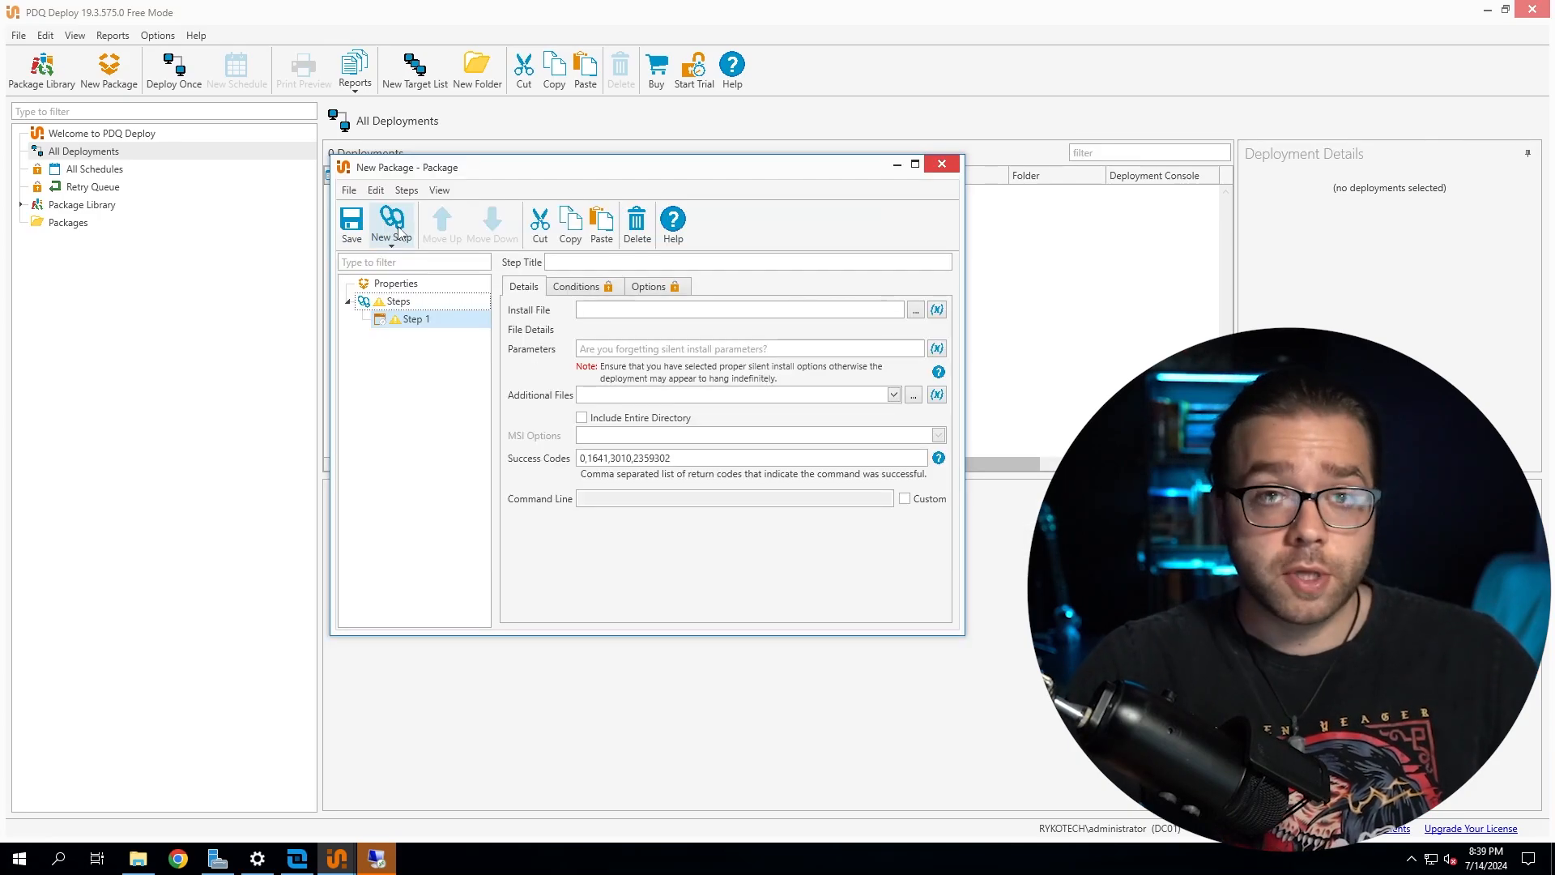
left_click(397, 233)
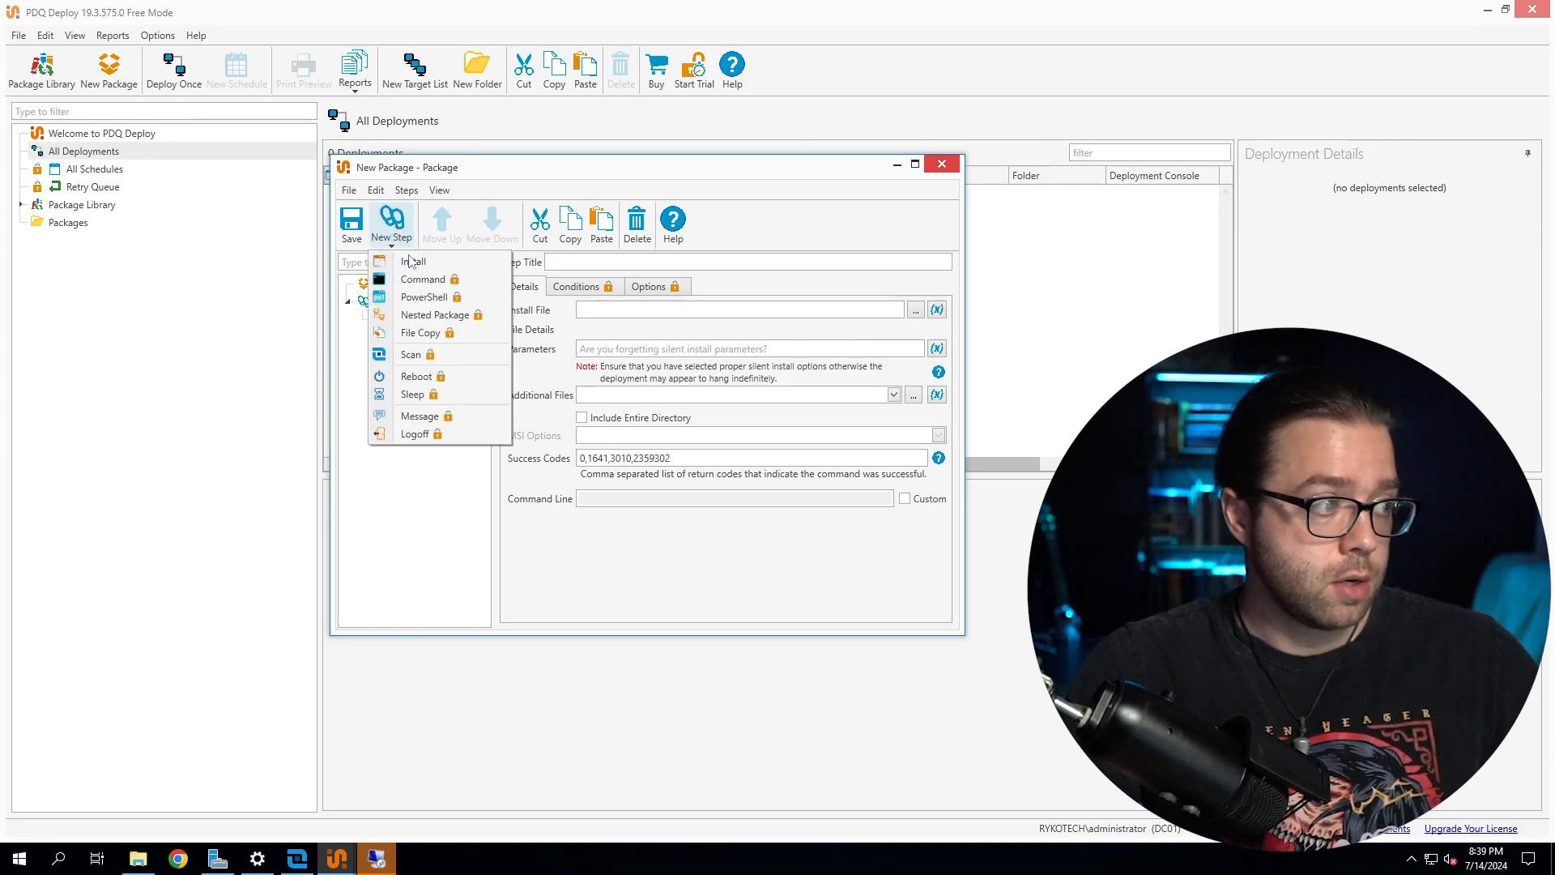
left_click(466, 471)
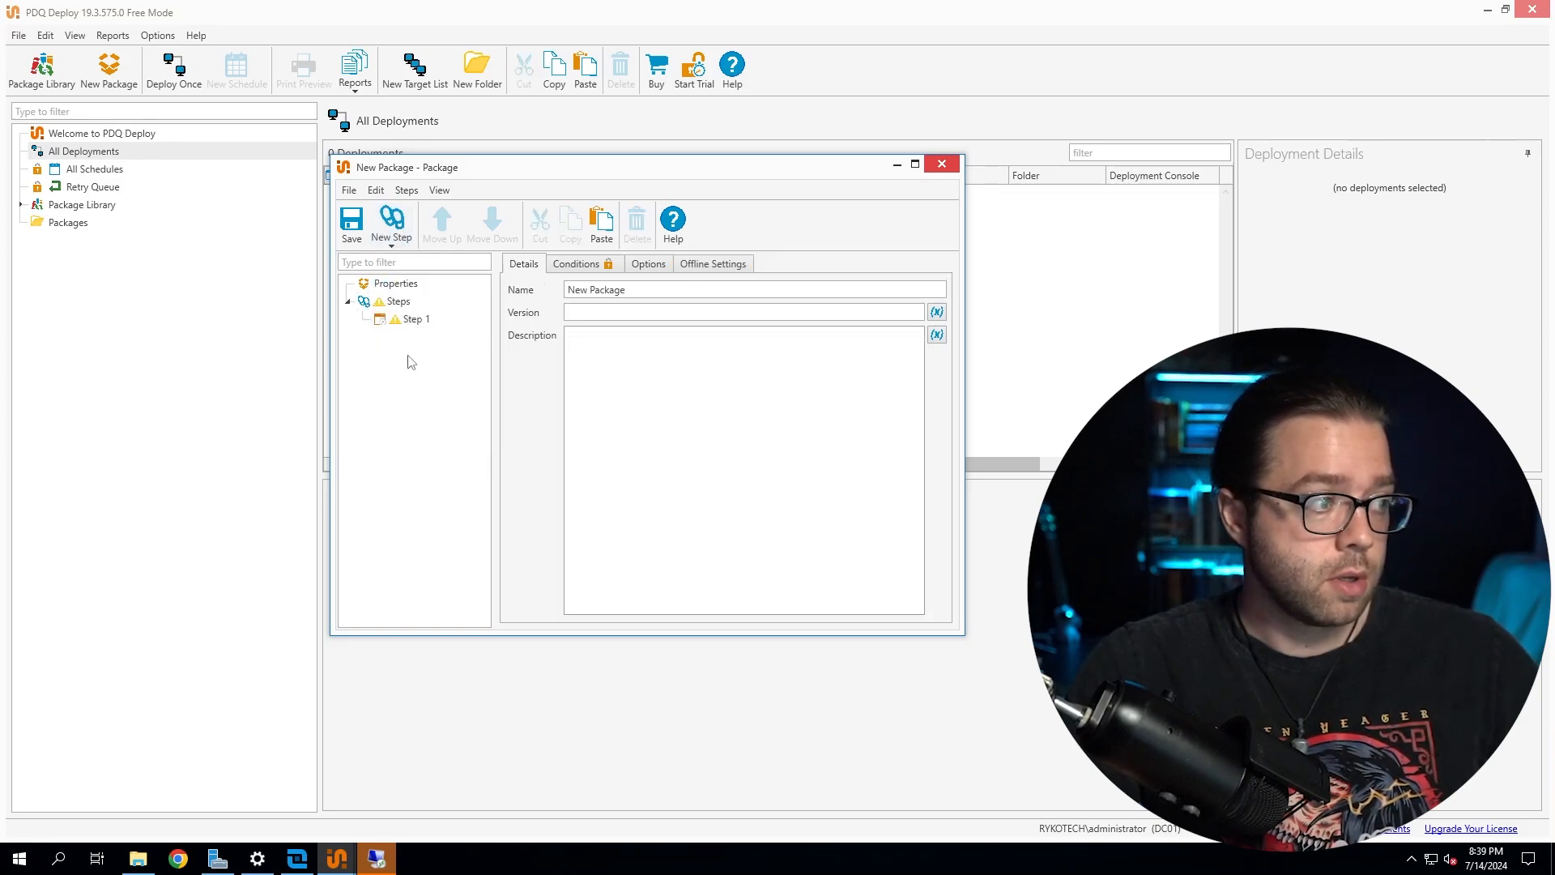
- Choose MicrosoftEdgeSetup from the Downloads folder as the install file of Step 1
left_click(397, 323)
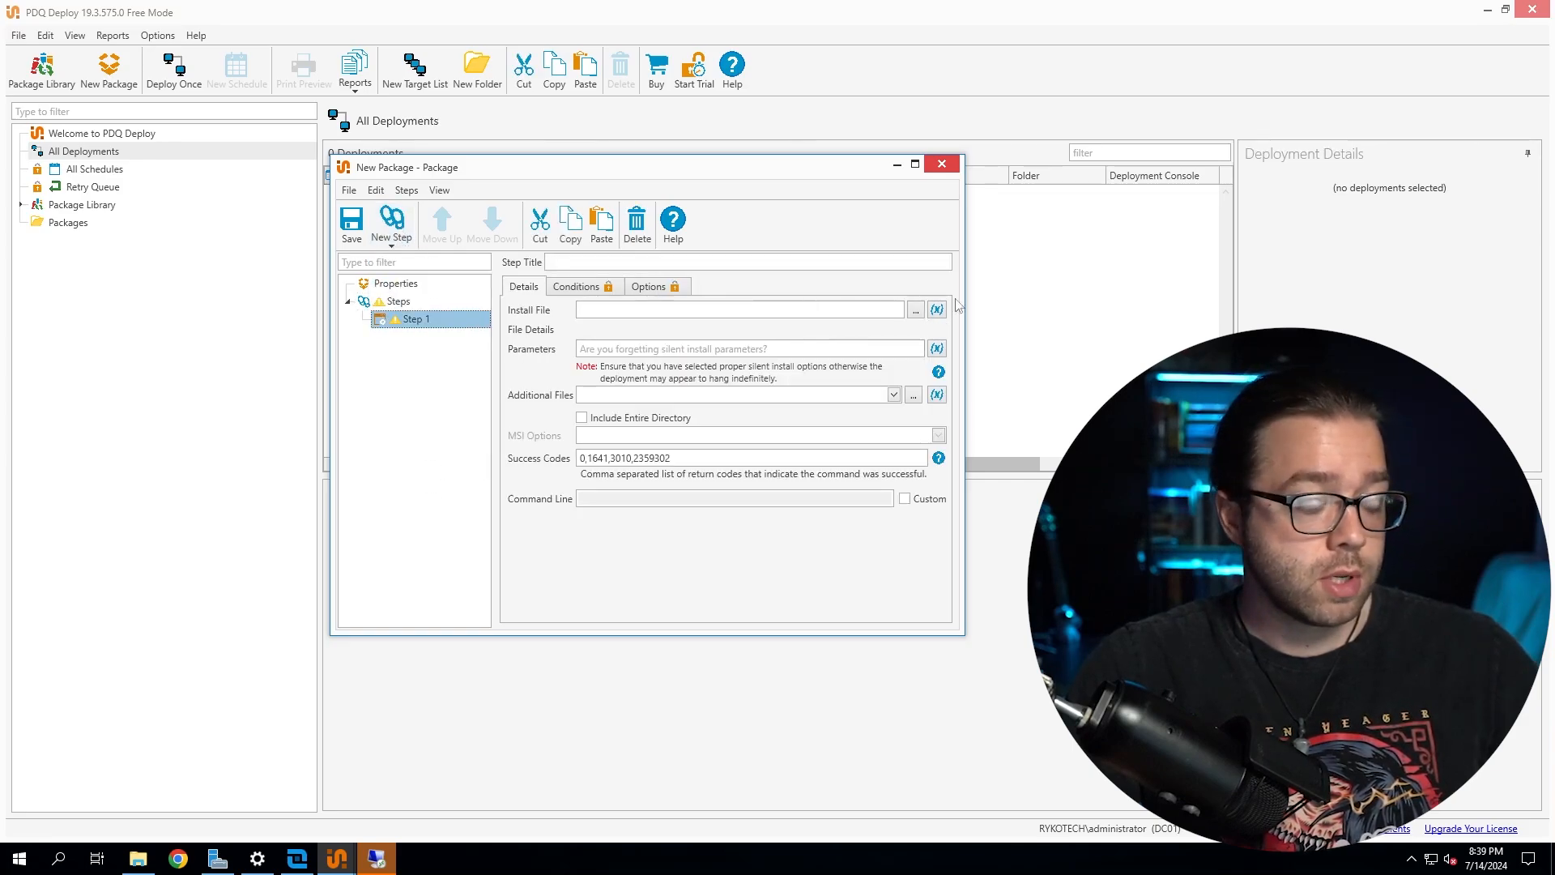
left_click(915, 311)
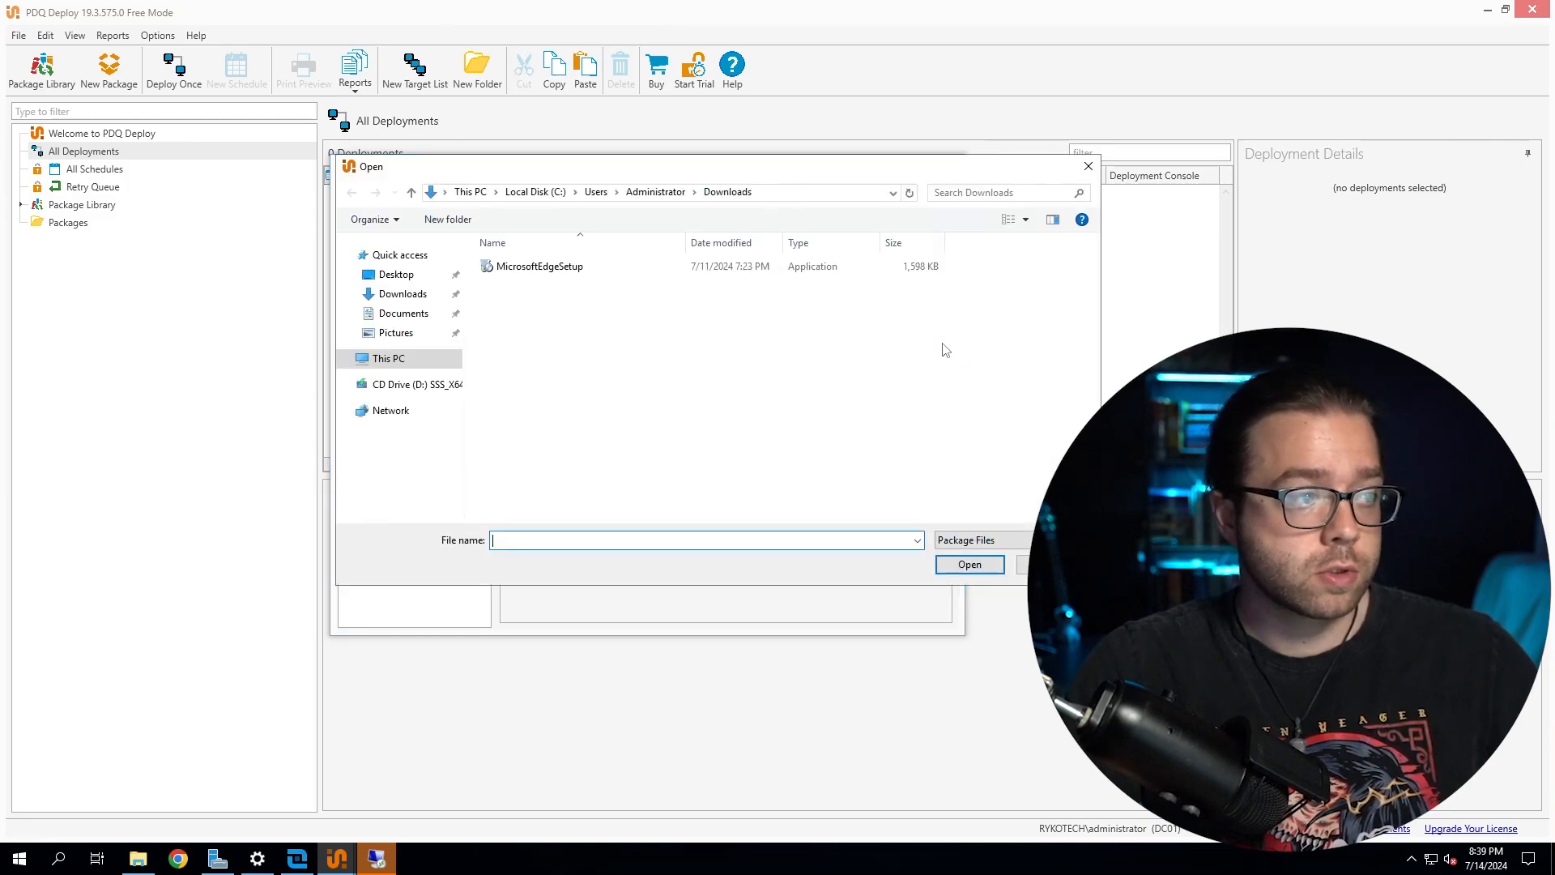
left_click(548, 271)
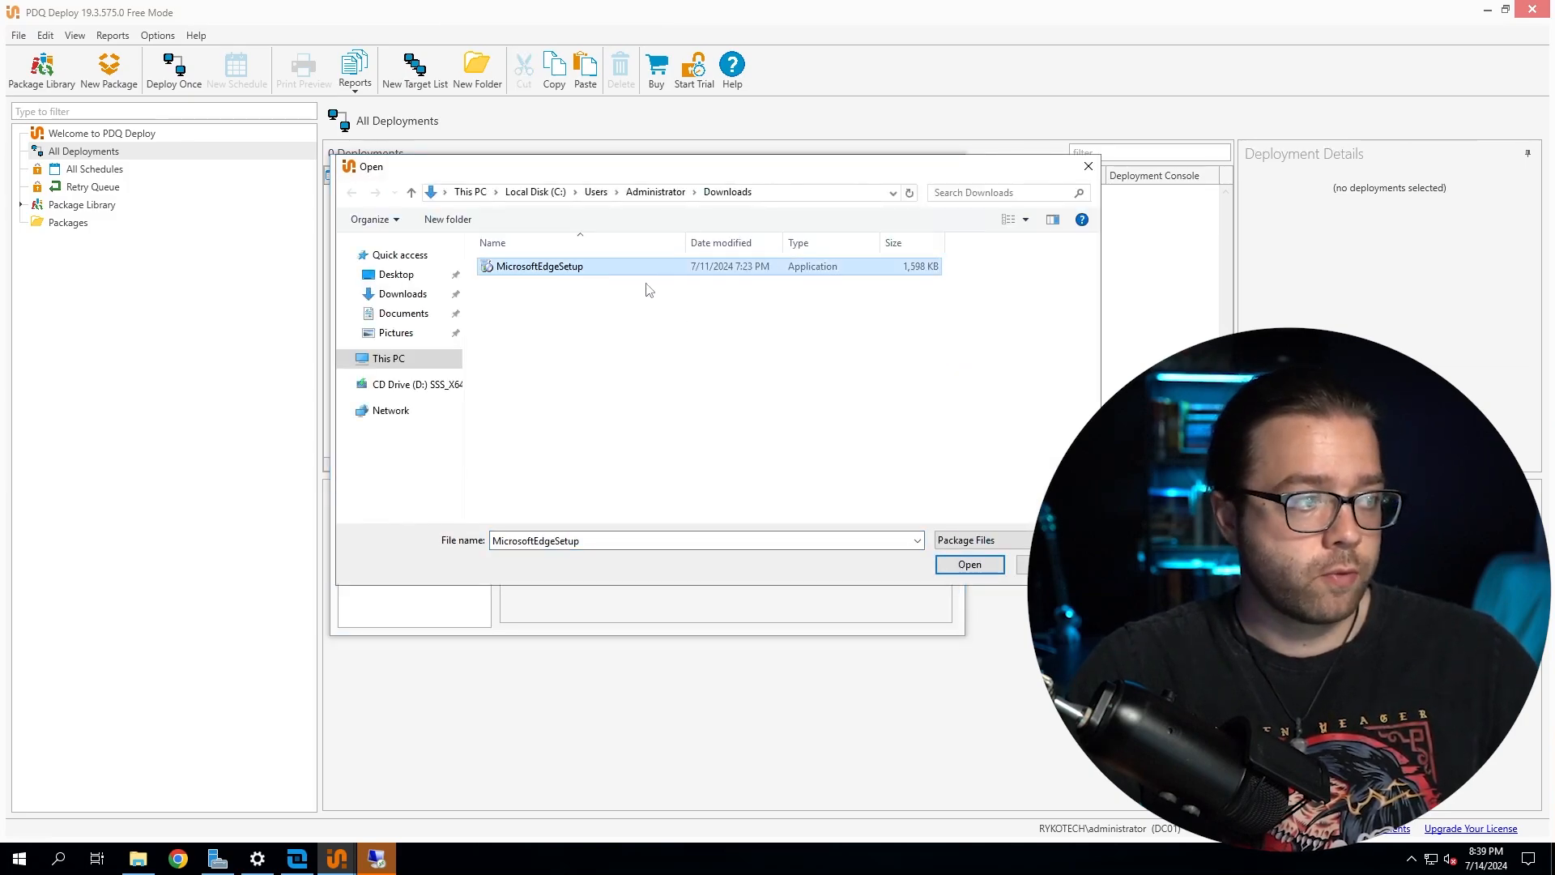
left_click(968, 564)
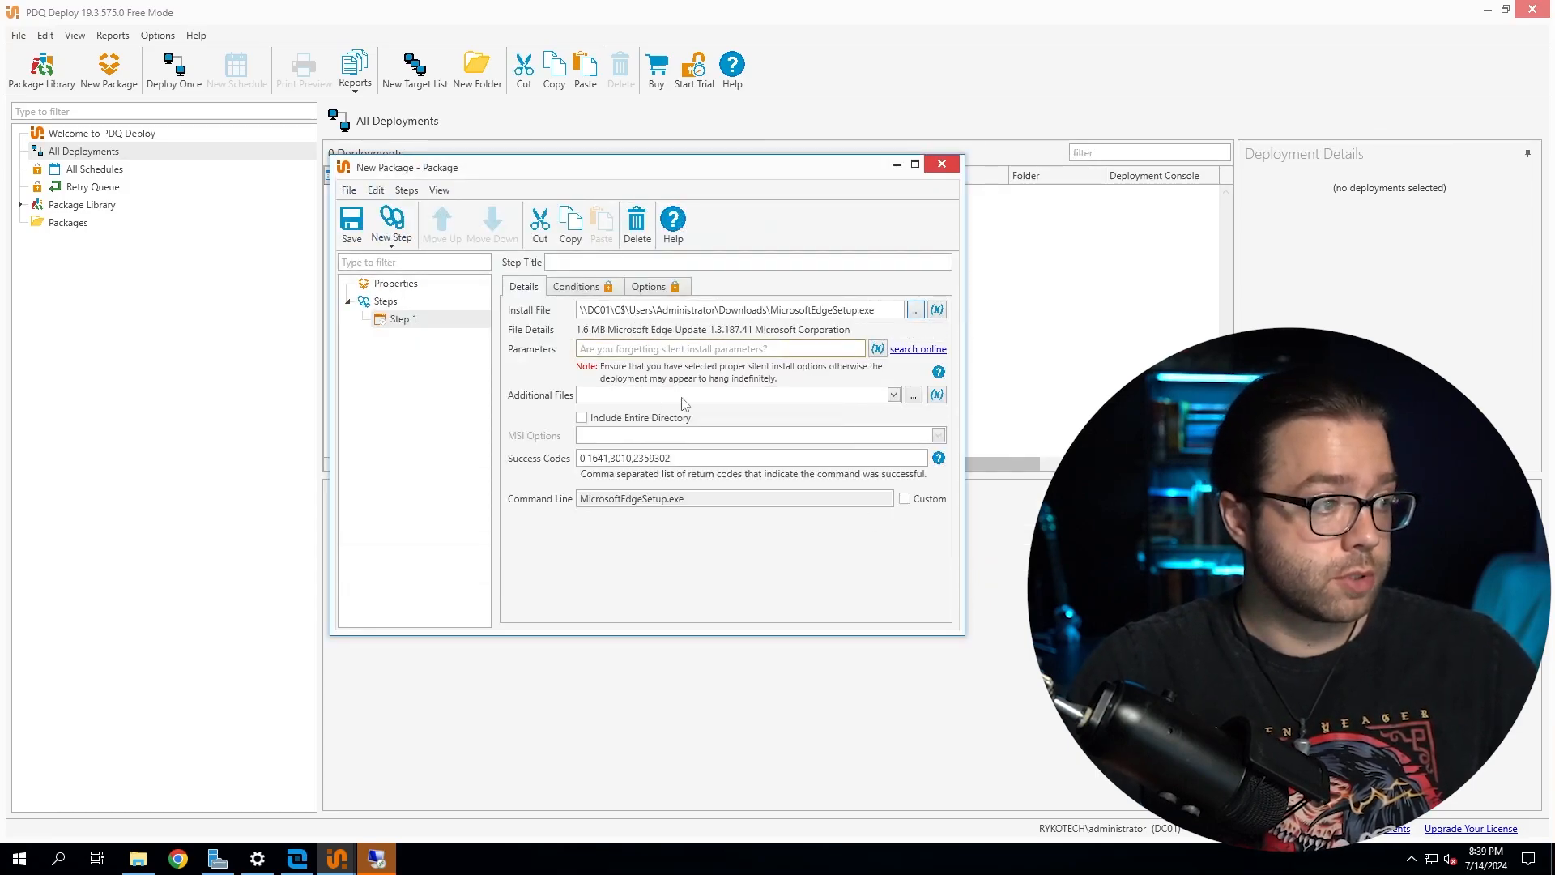
- Set the silent install parameters of Step 1 to /q /s
left_click(664, 347)
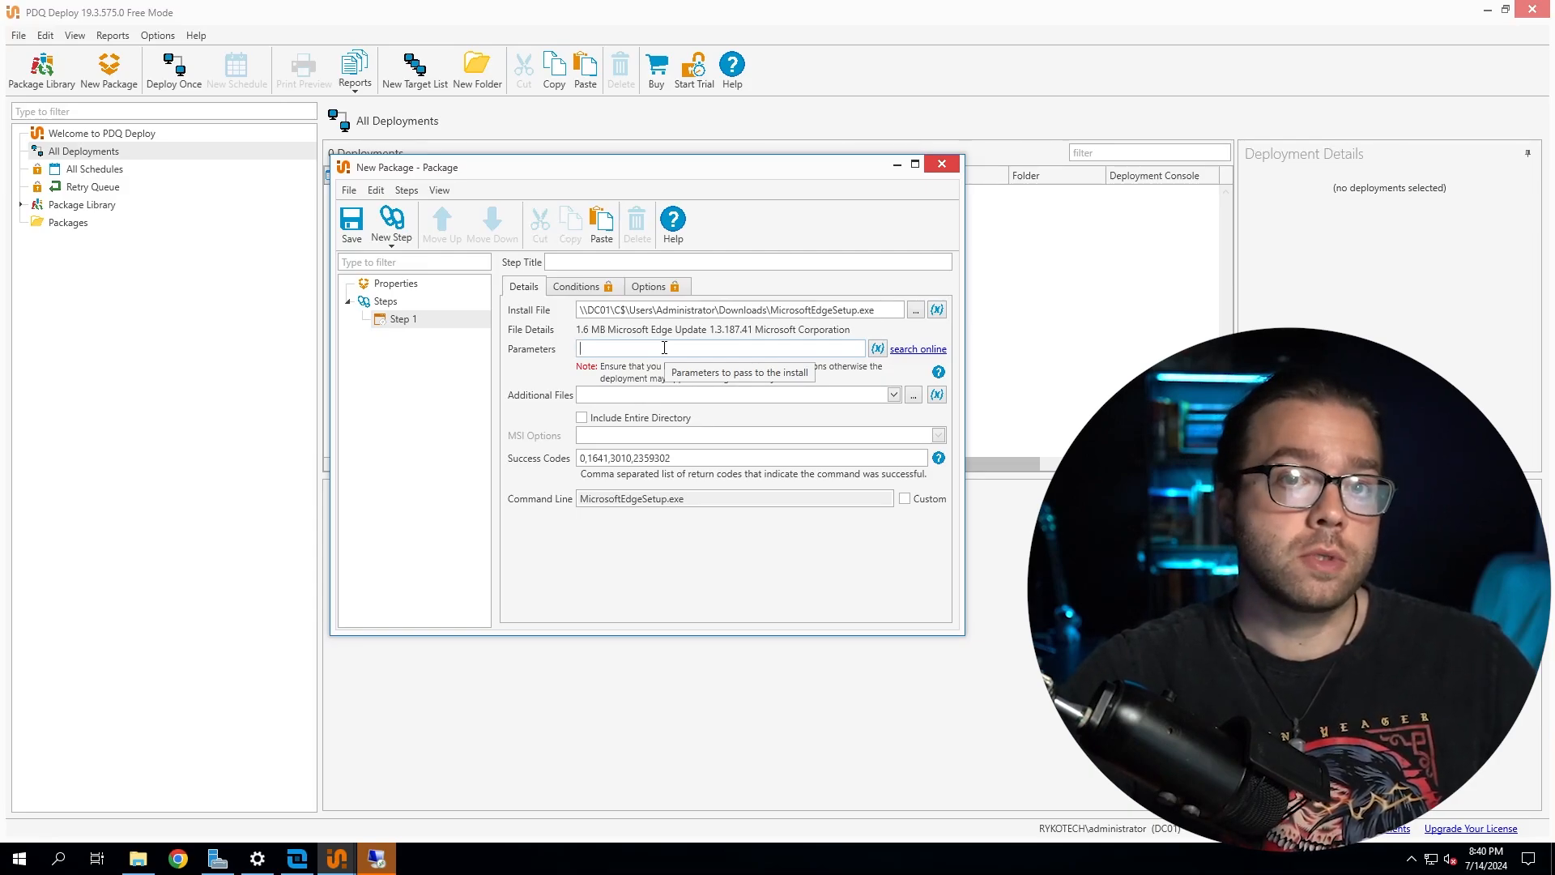
left_click(664, 347)
type("/q")
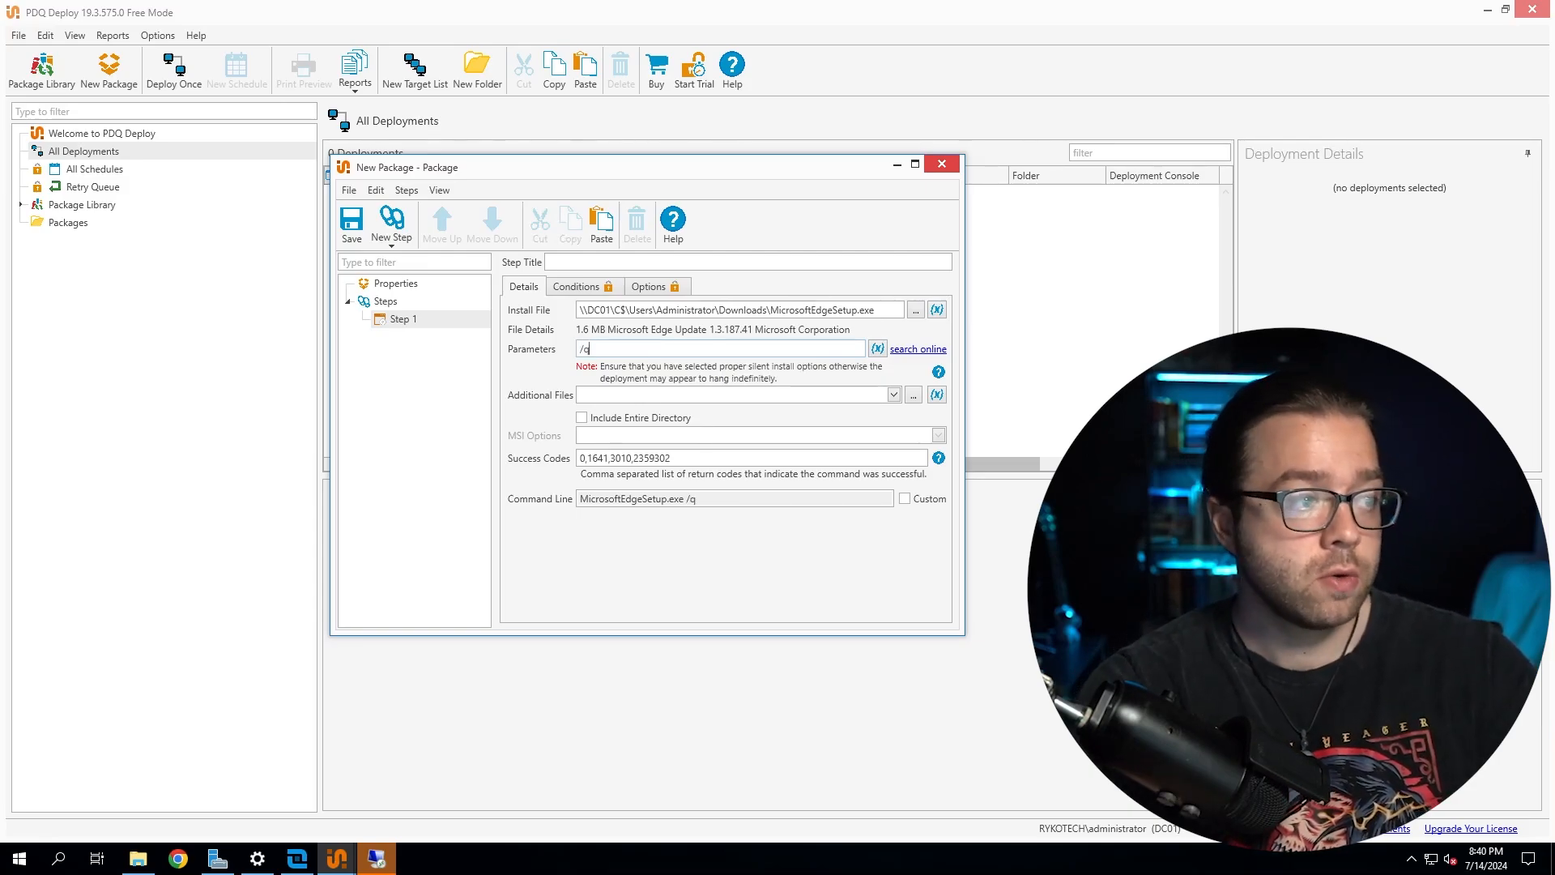
type(" /s")
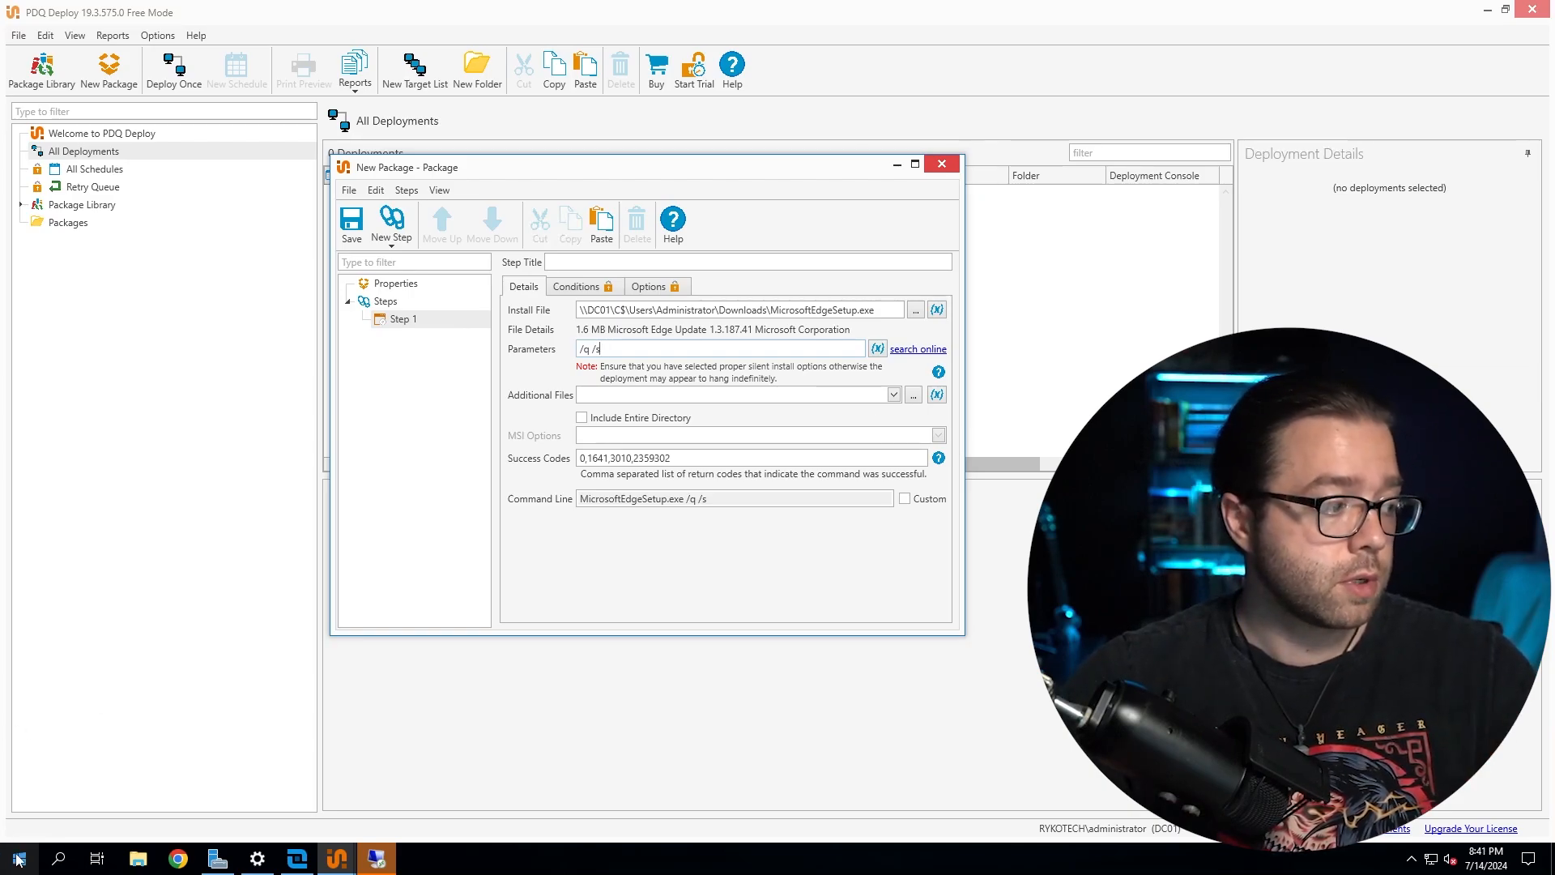
- Open a command prompt in the Downloads folder that holds the Edge installer
left_click(138, 858)
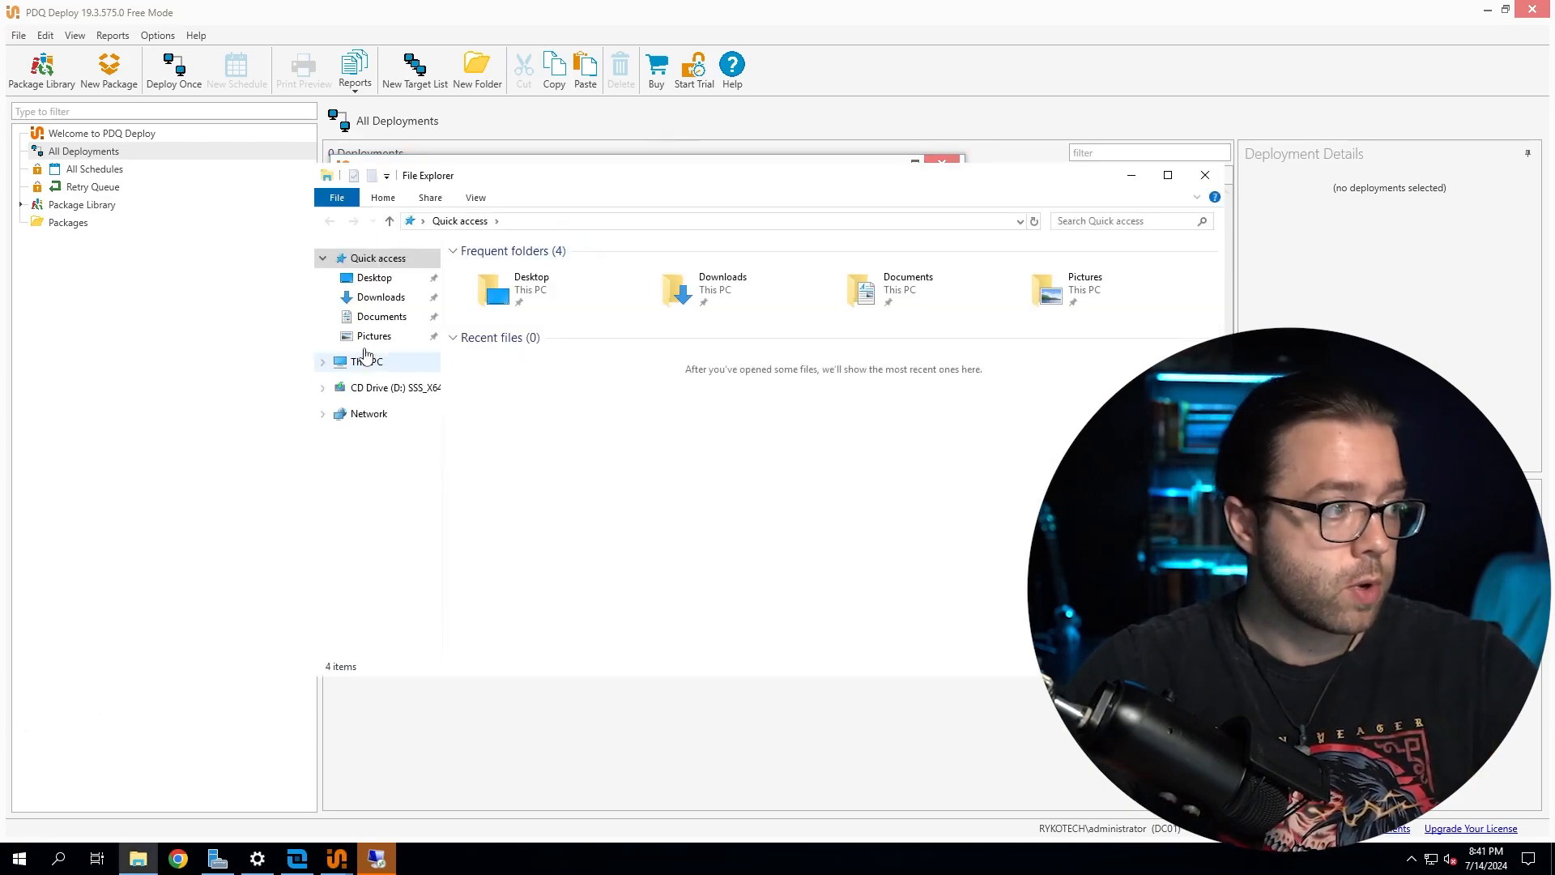
left_click(401, 298)
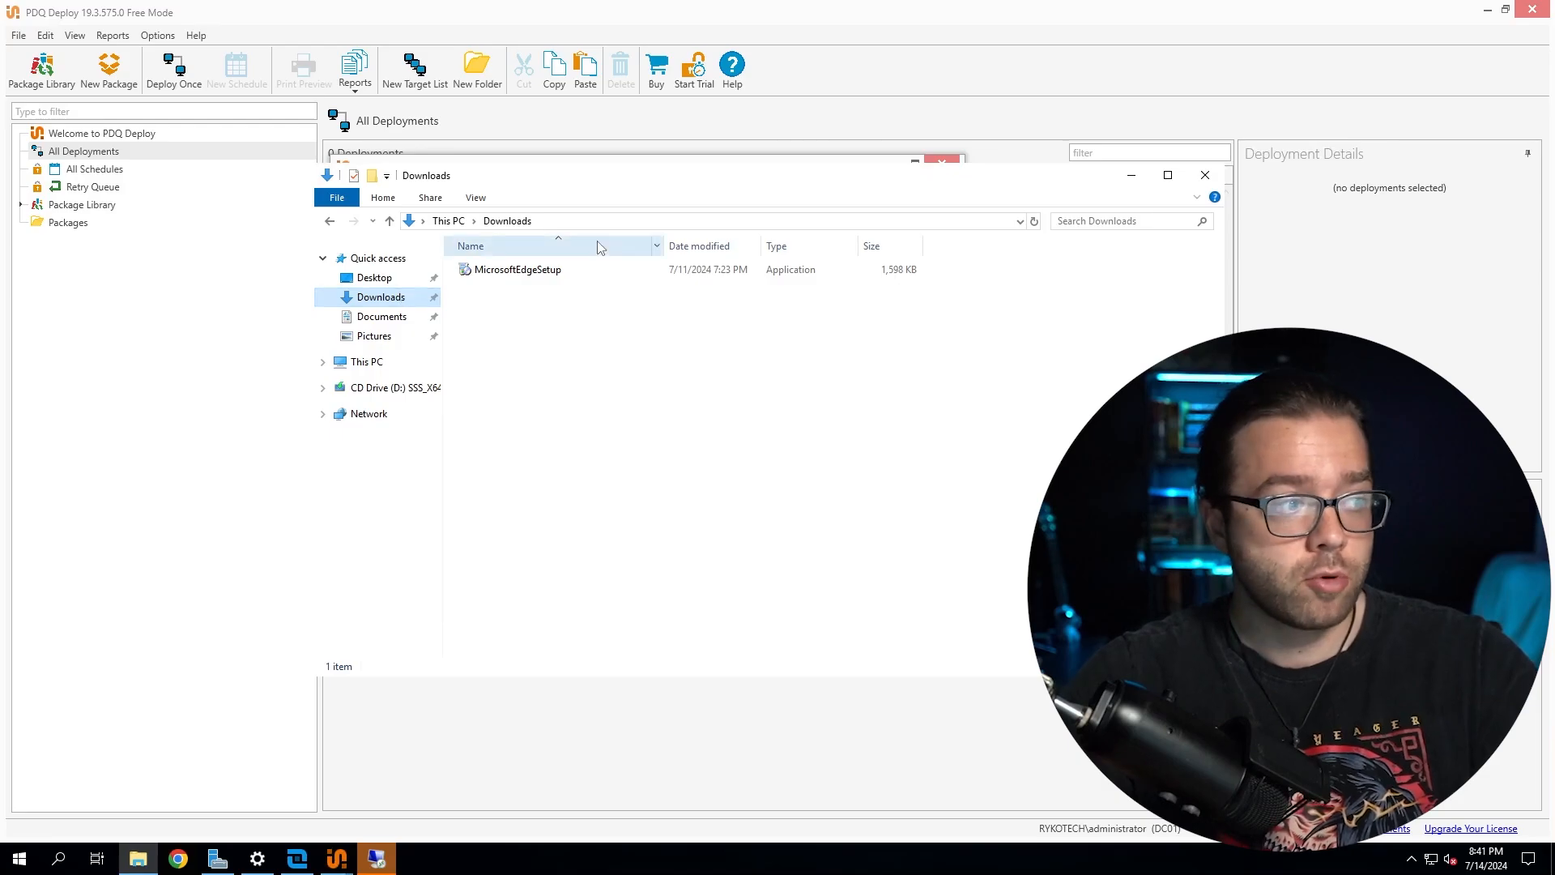
left_click(613, 223)
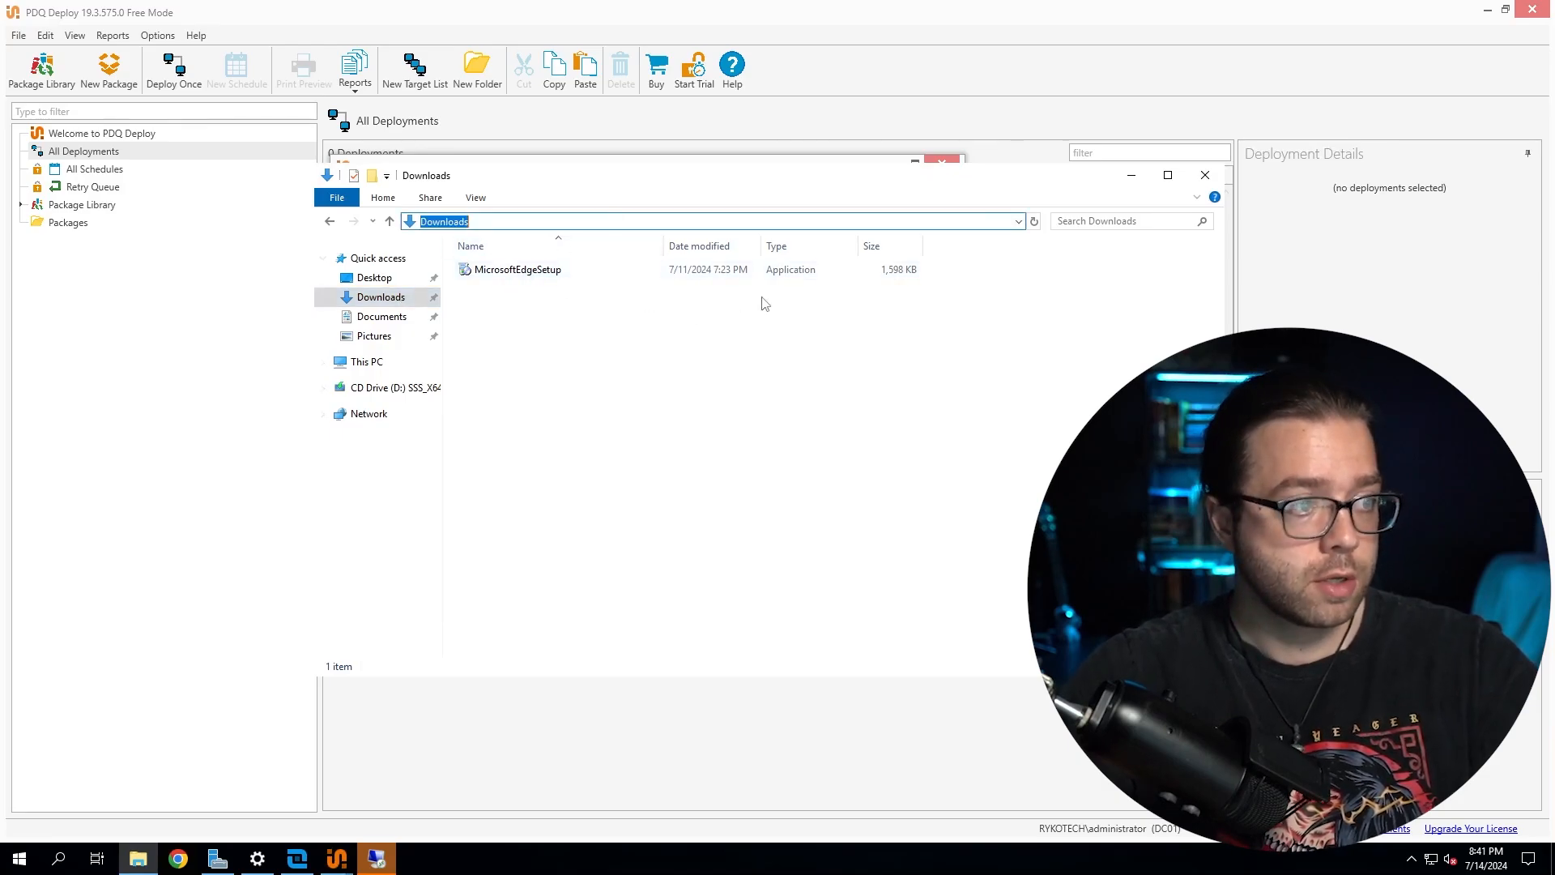
type("cmd")
key("Return")
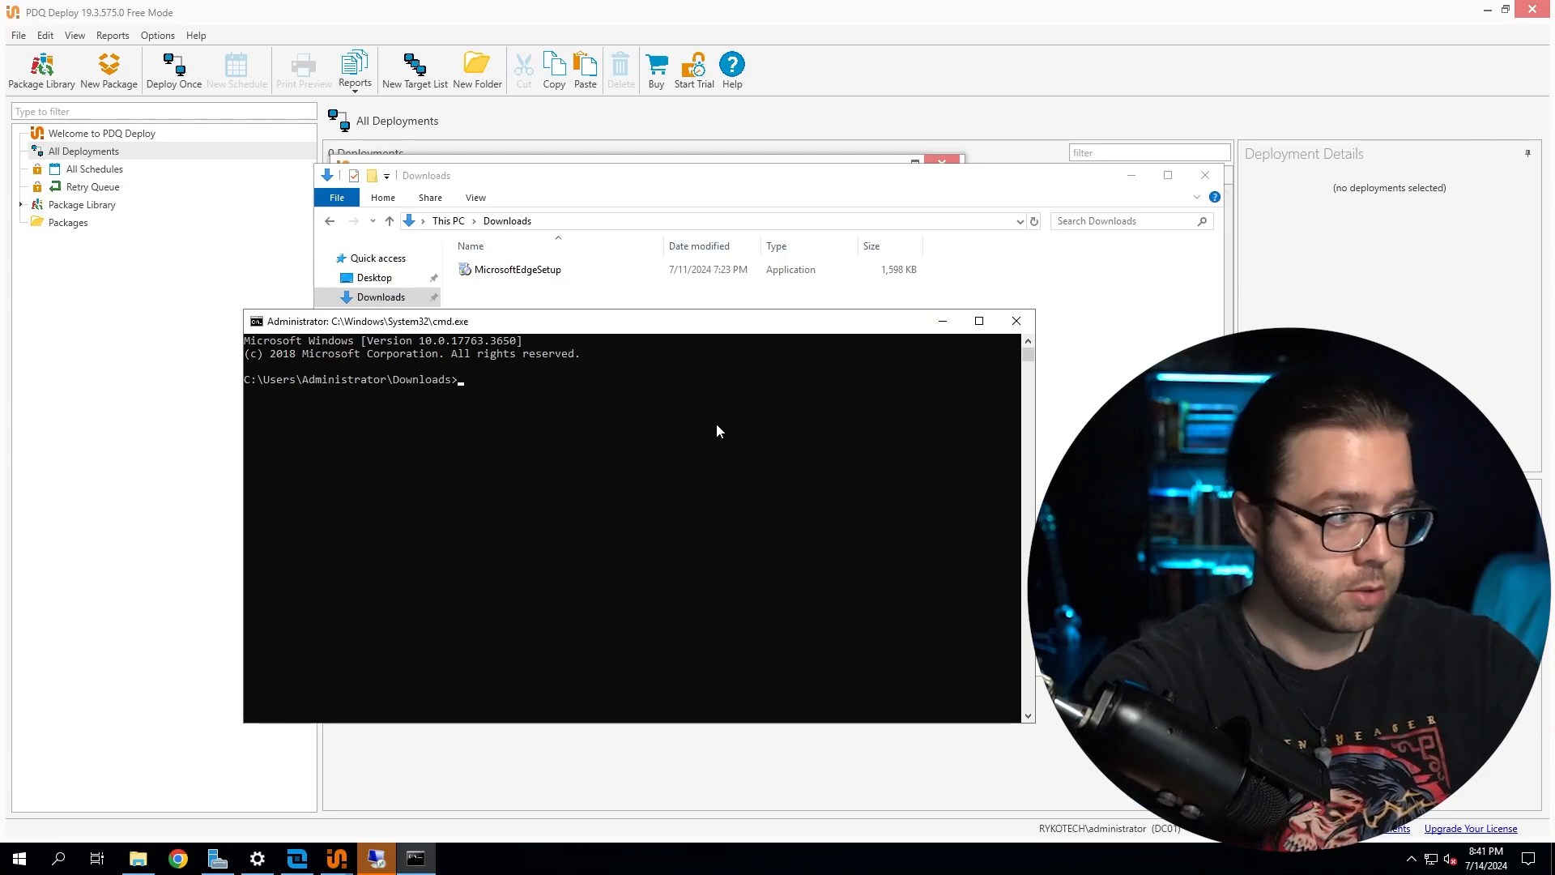
- Query the installer's available switches by running MicrosoftEdgeSetup.exe /? and dismiss the installer window
type("m")
key("Tab")
type("/")
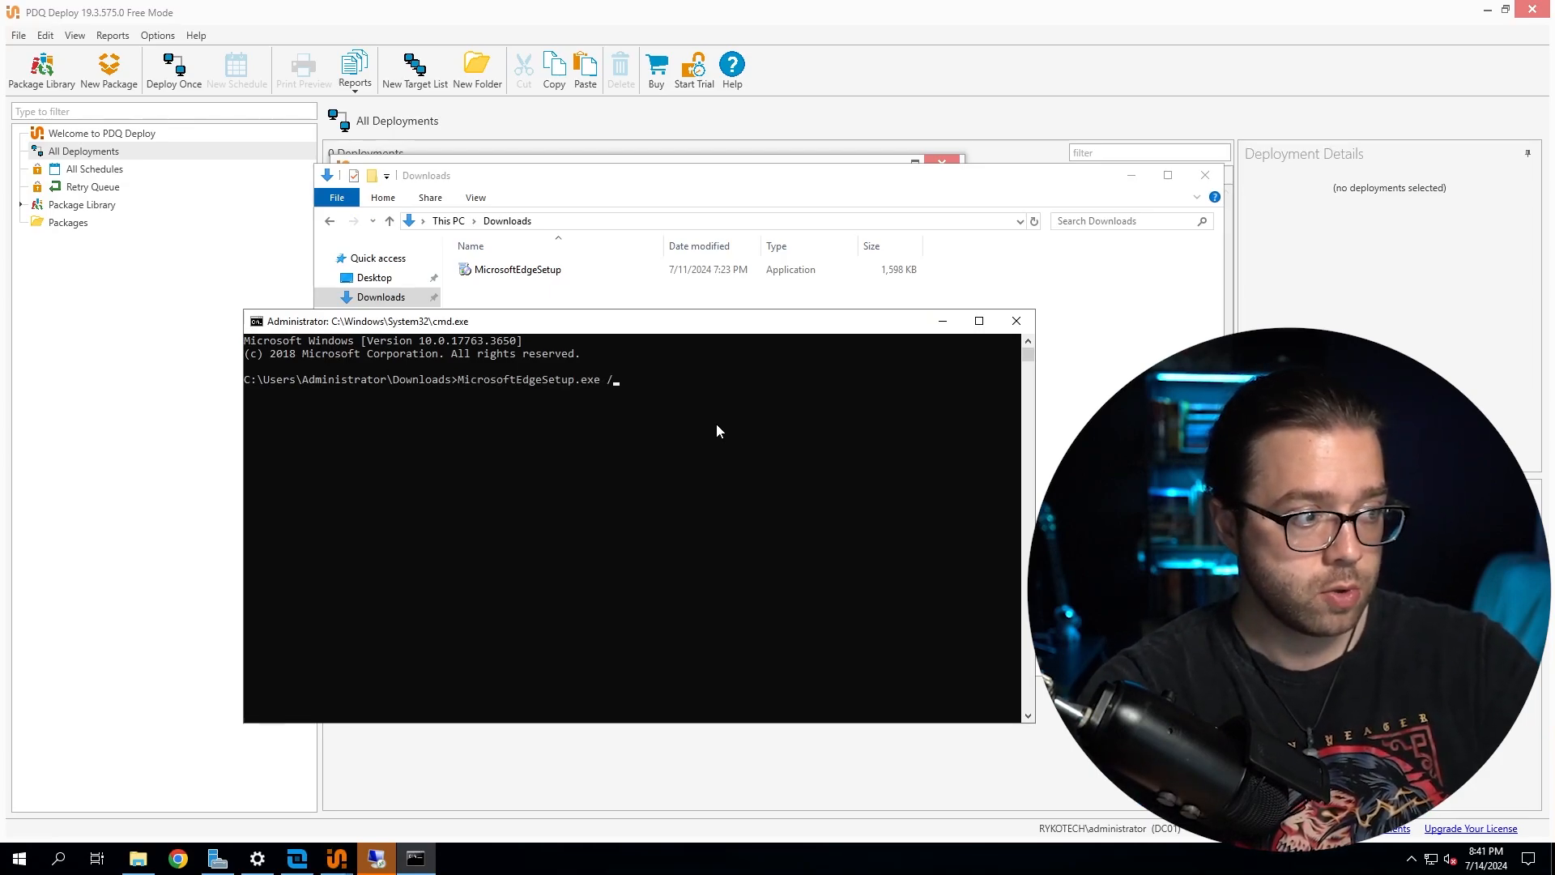
type("?")
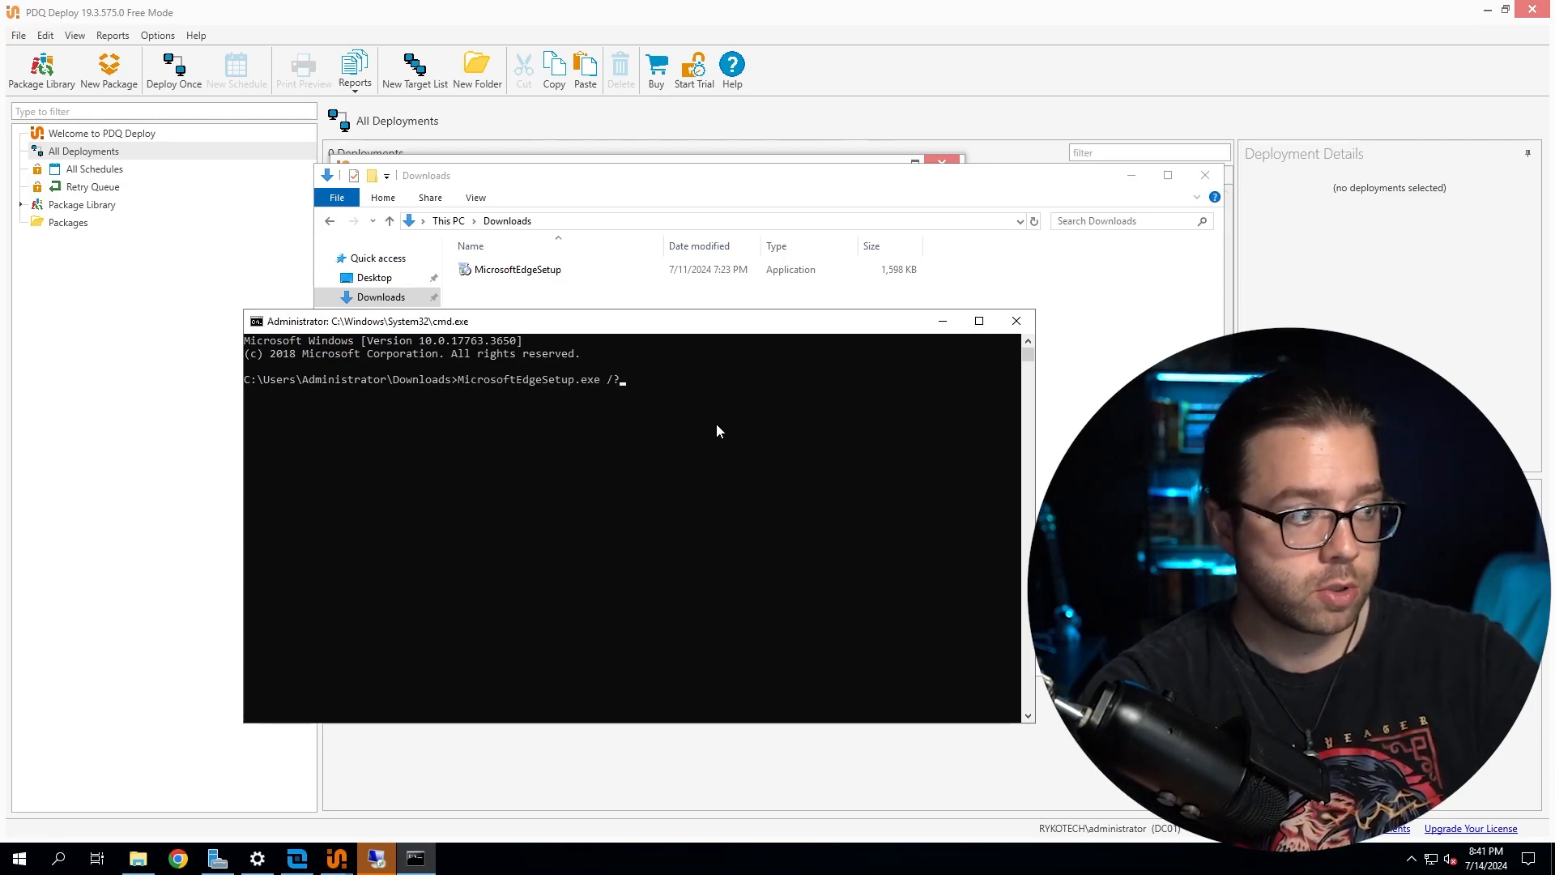
key("Return")
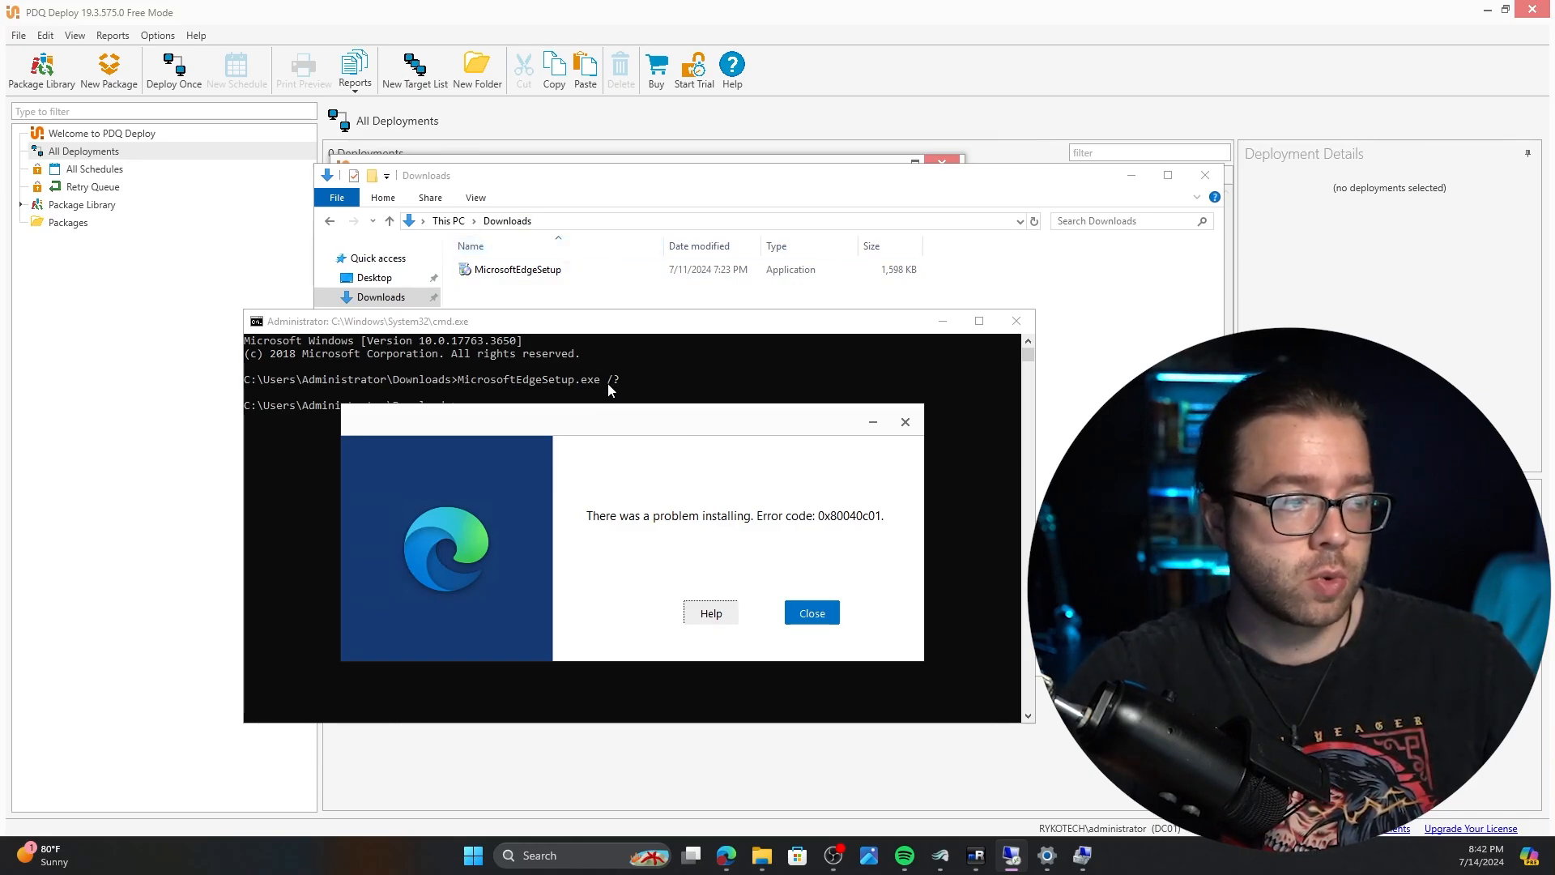
left_click(905, 422)
- Query the installer's options again by running MicrosoftEdgeSetup.exe --help
left_click(842, 458)
key("Up")
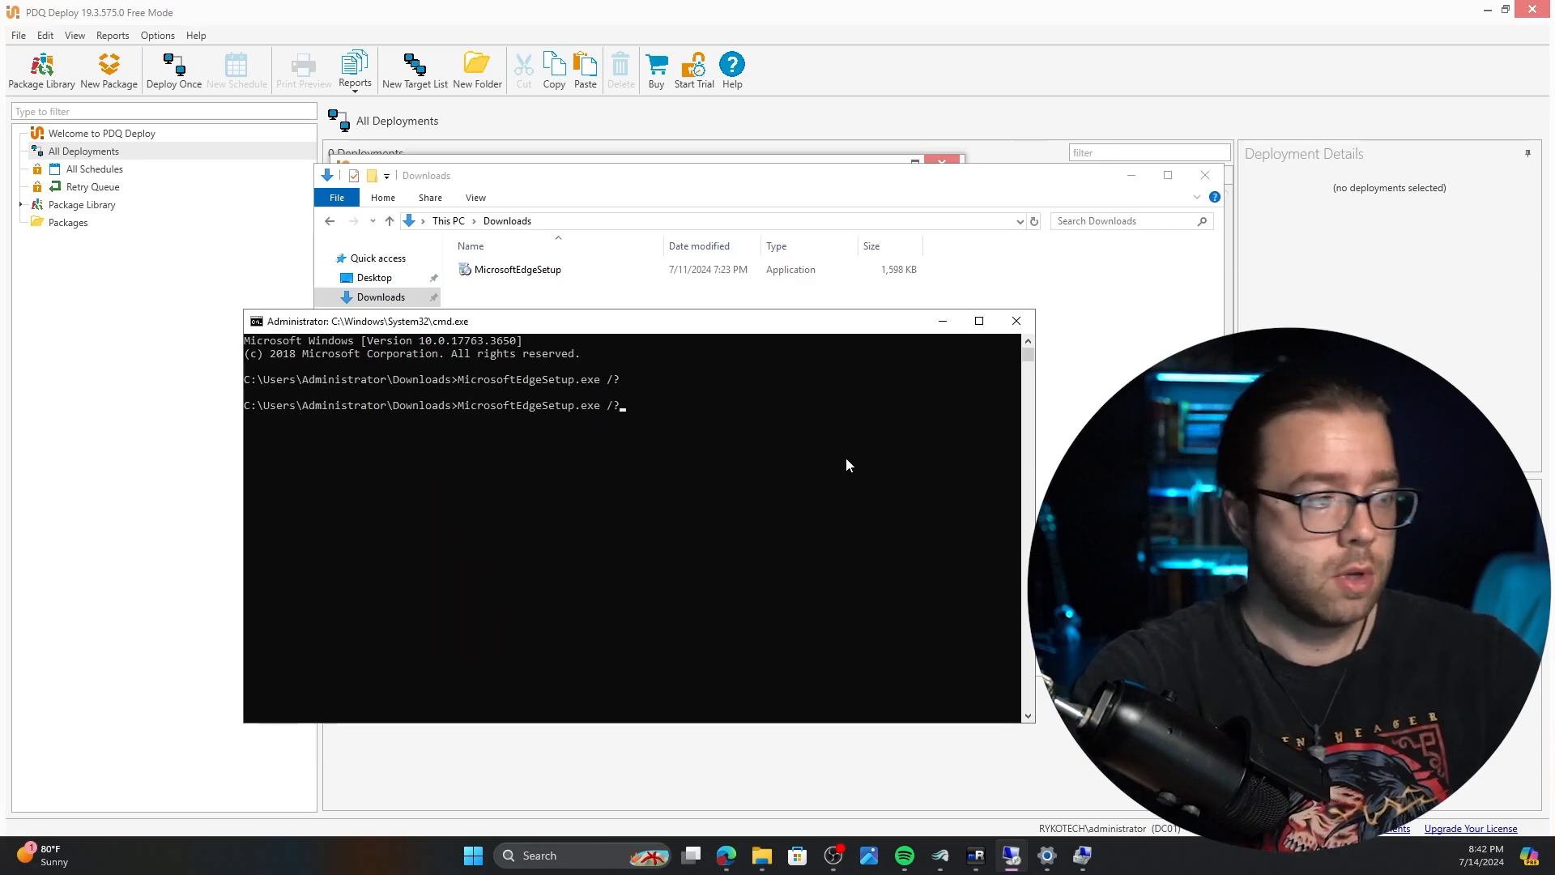
key("BackSpace")
key("BackSpace")
type("--help")
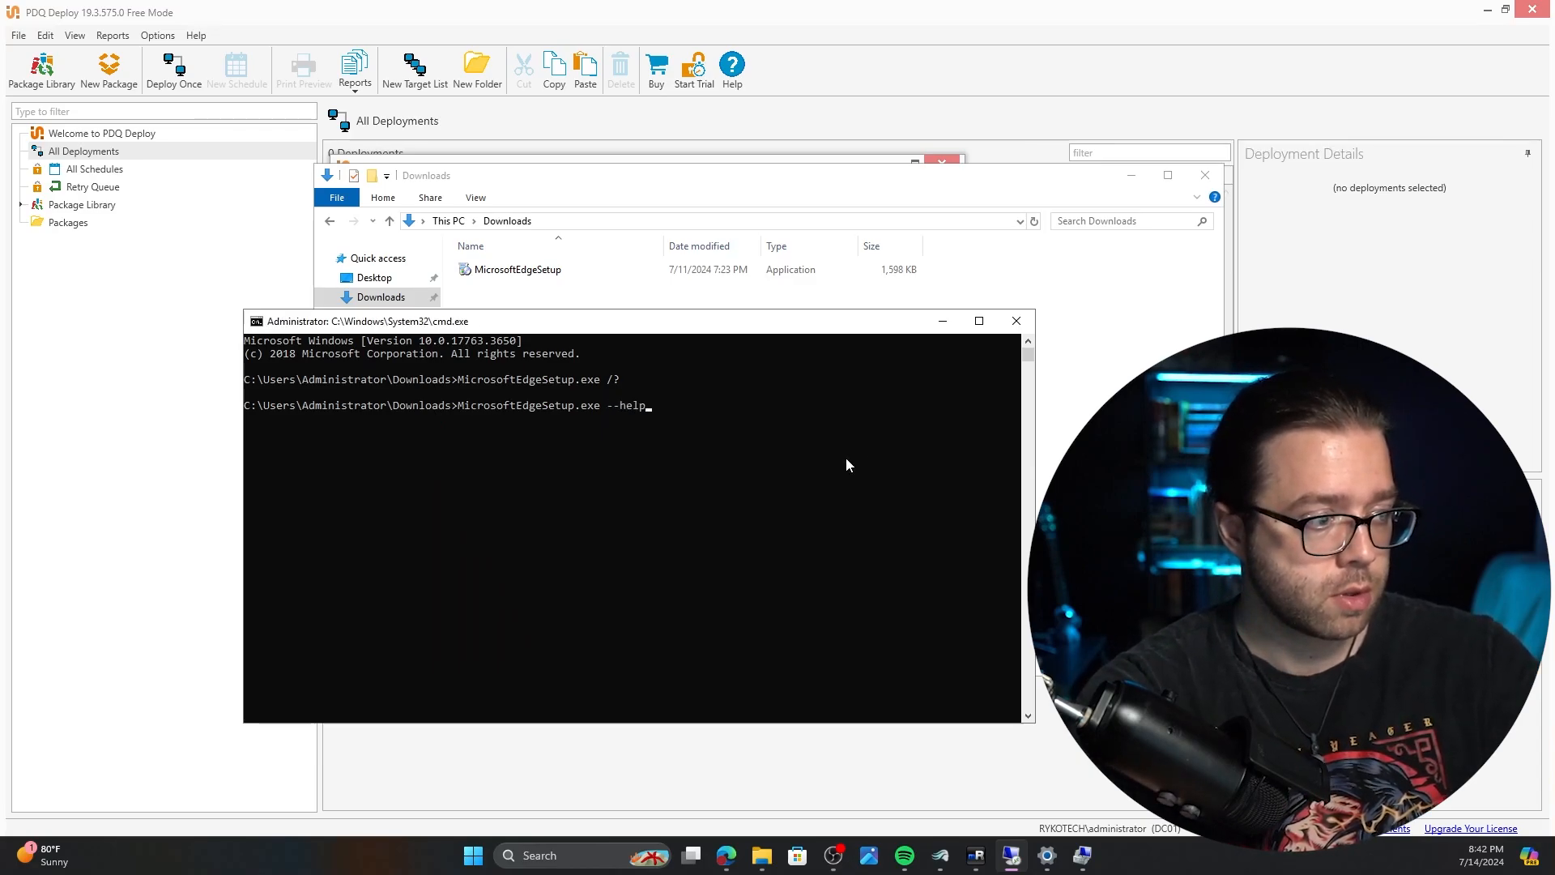
key("Return")
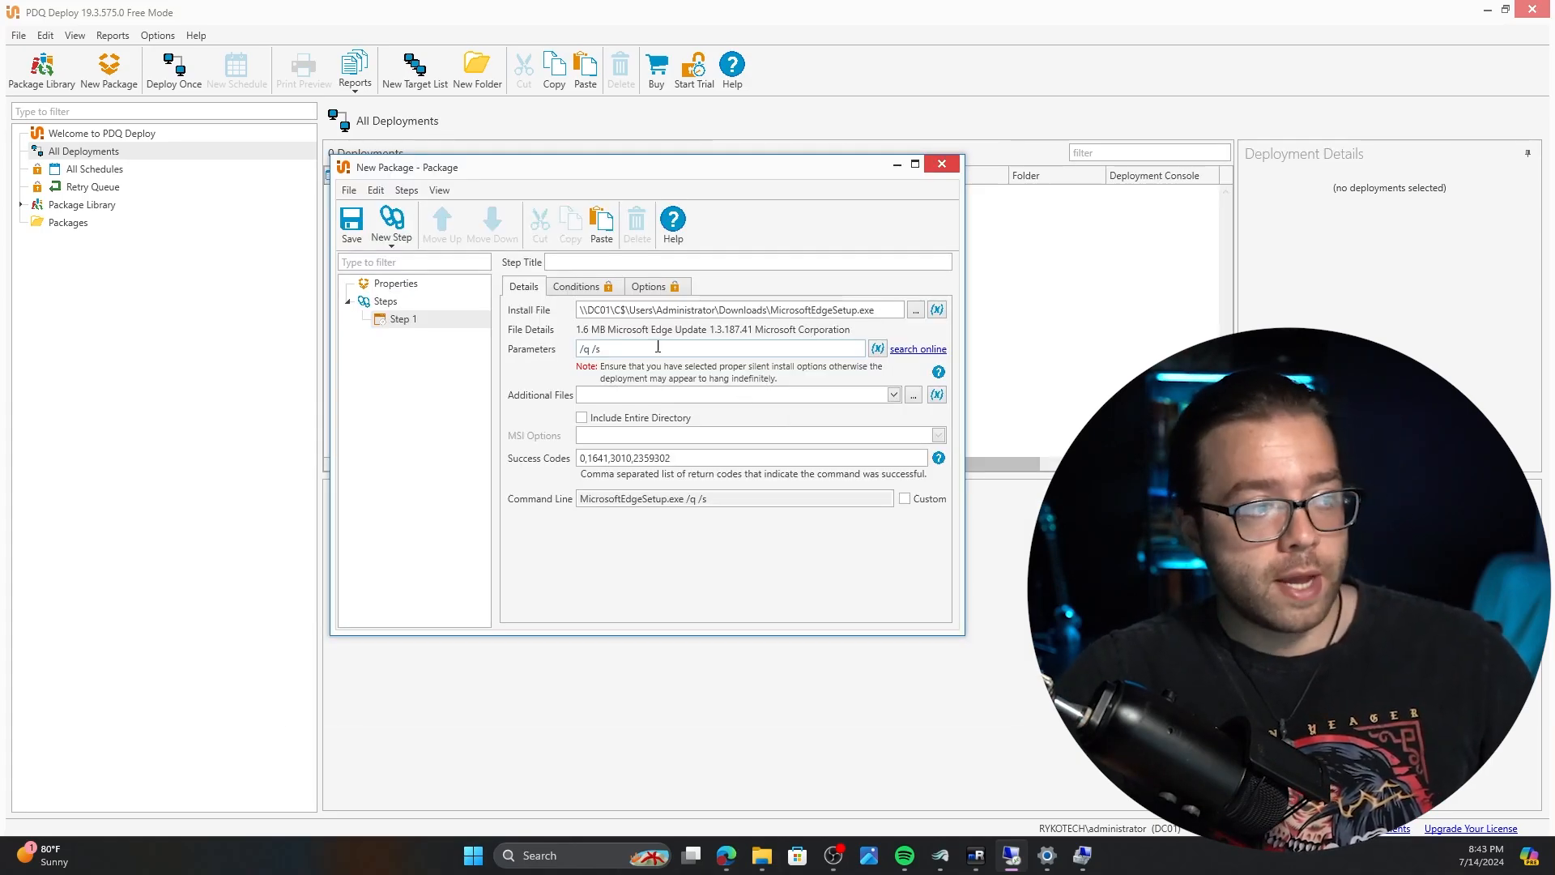
- Clear the parameters of Step 1, save and close the package, and open the saved New Package
left_click_drag(658, 347, 578, 348)
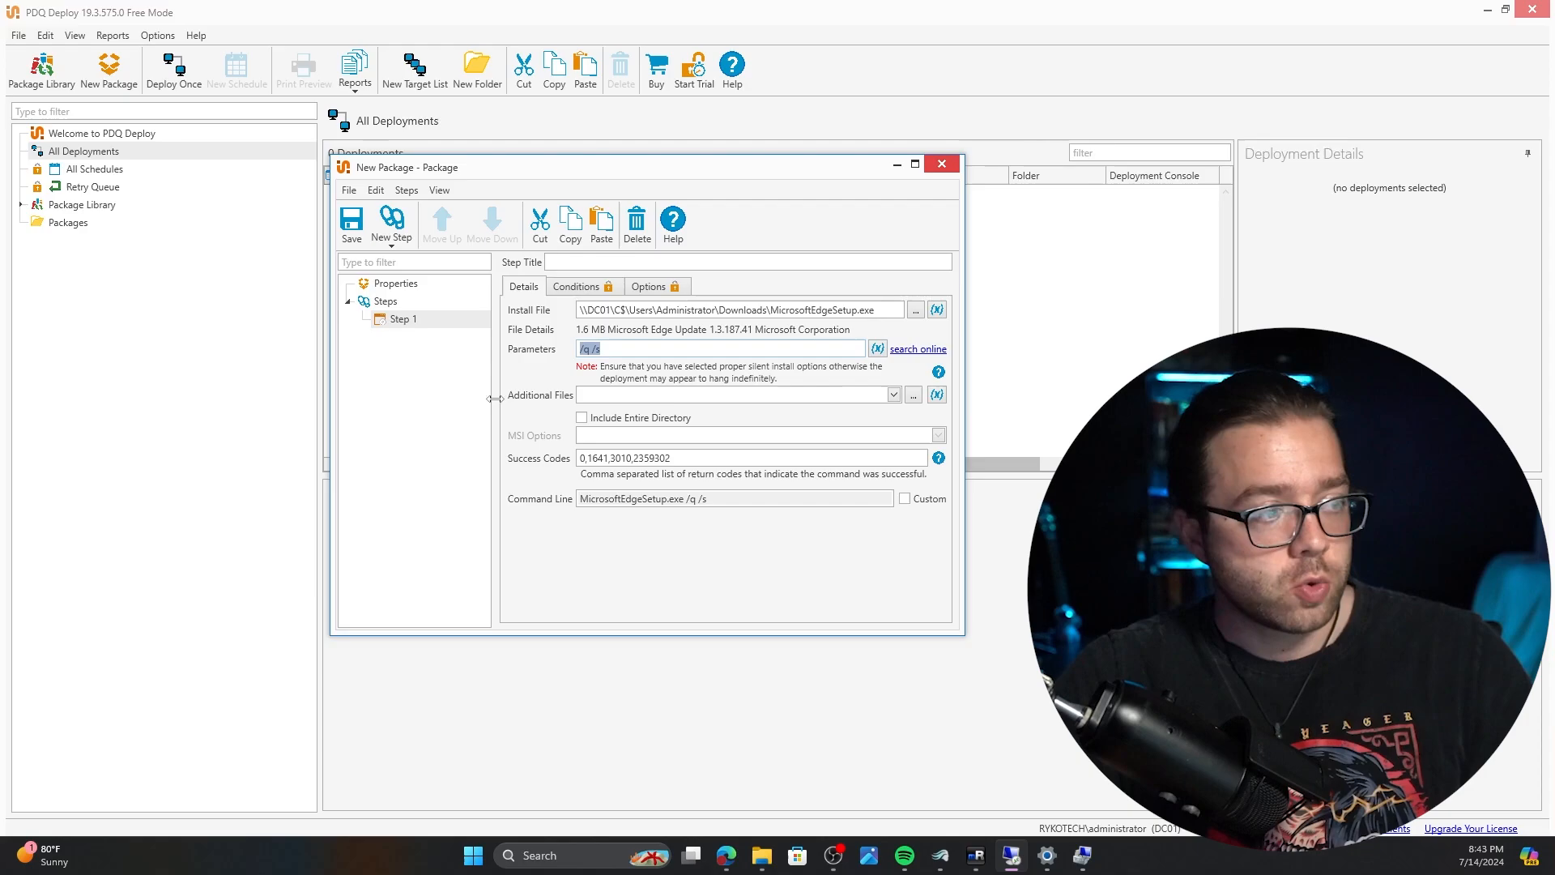
key("BackSpace")
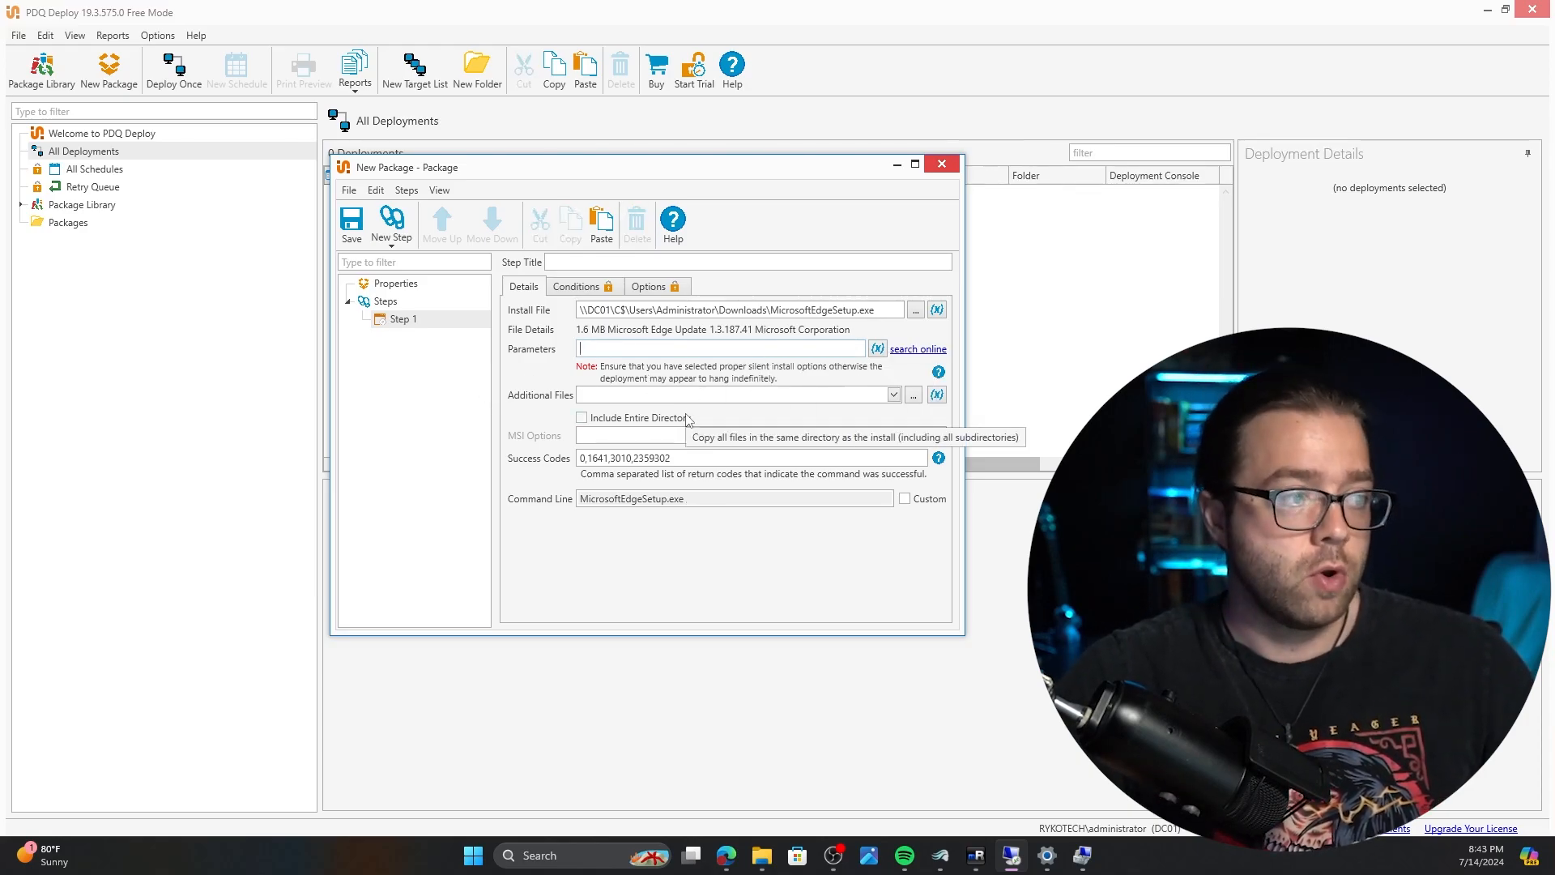
left_click(352, 224)
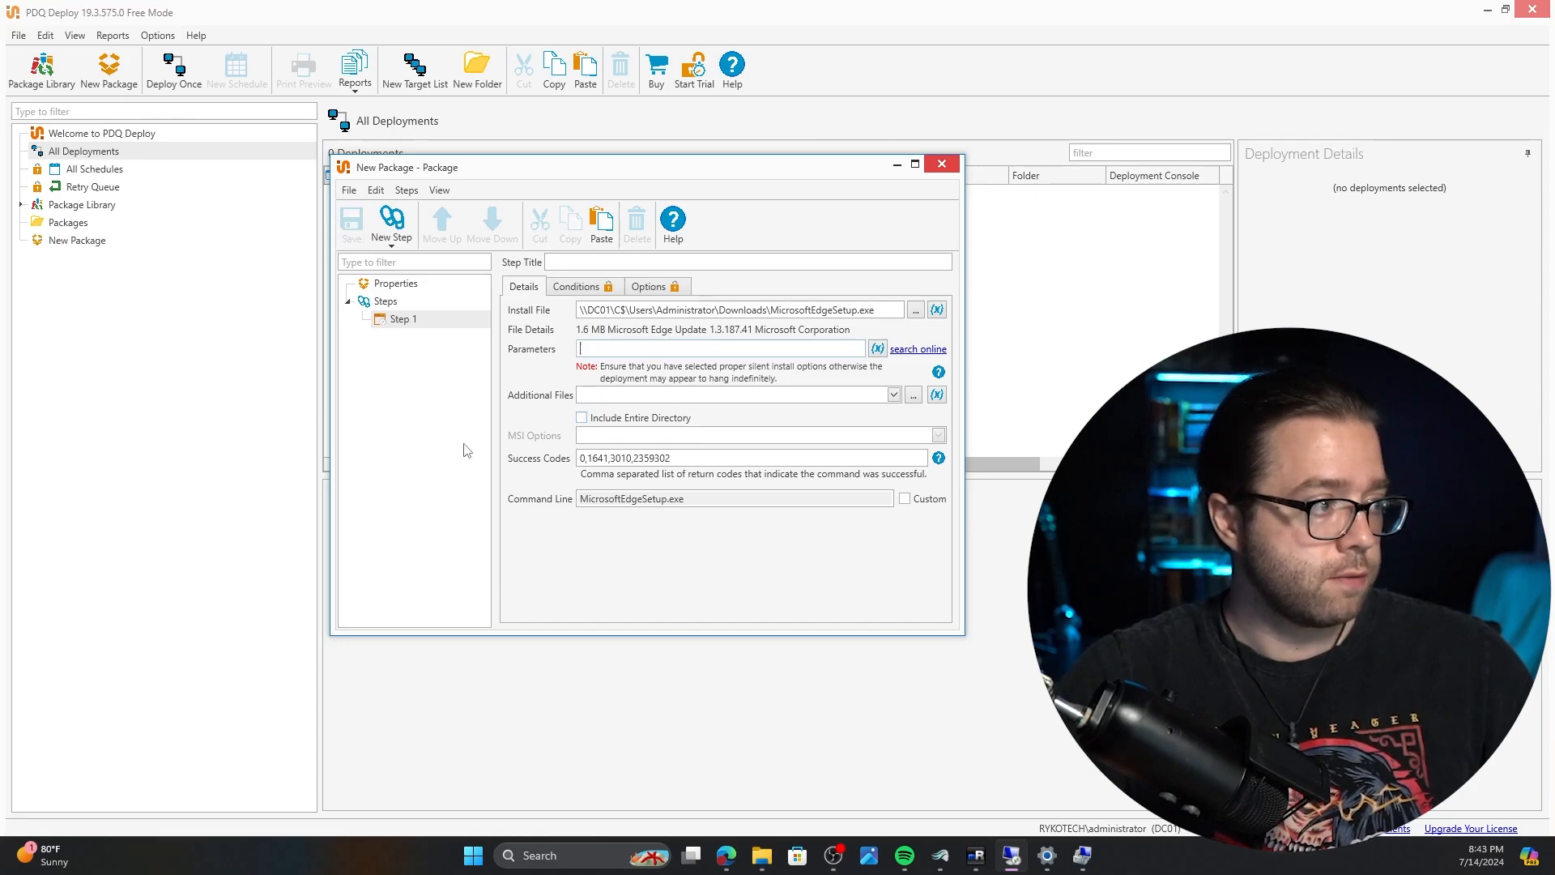
left_click(941, 165)
left_click(86, 241)
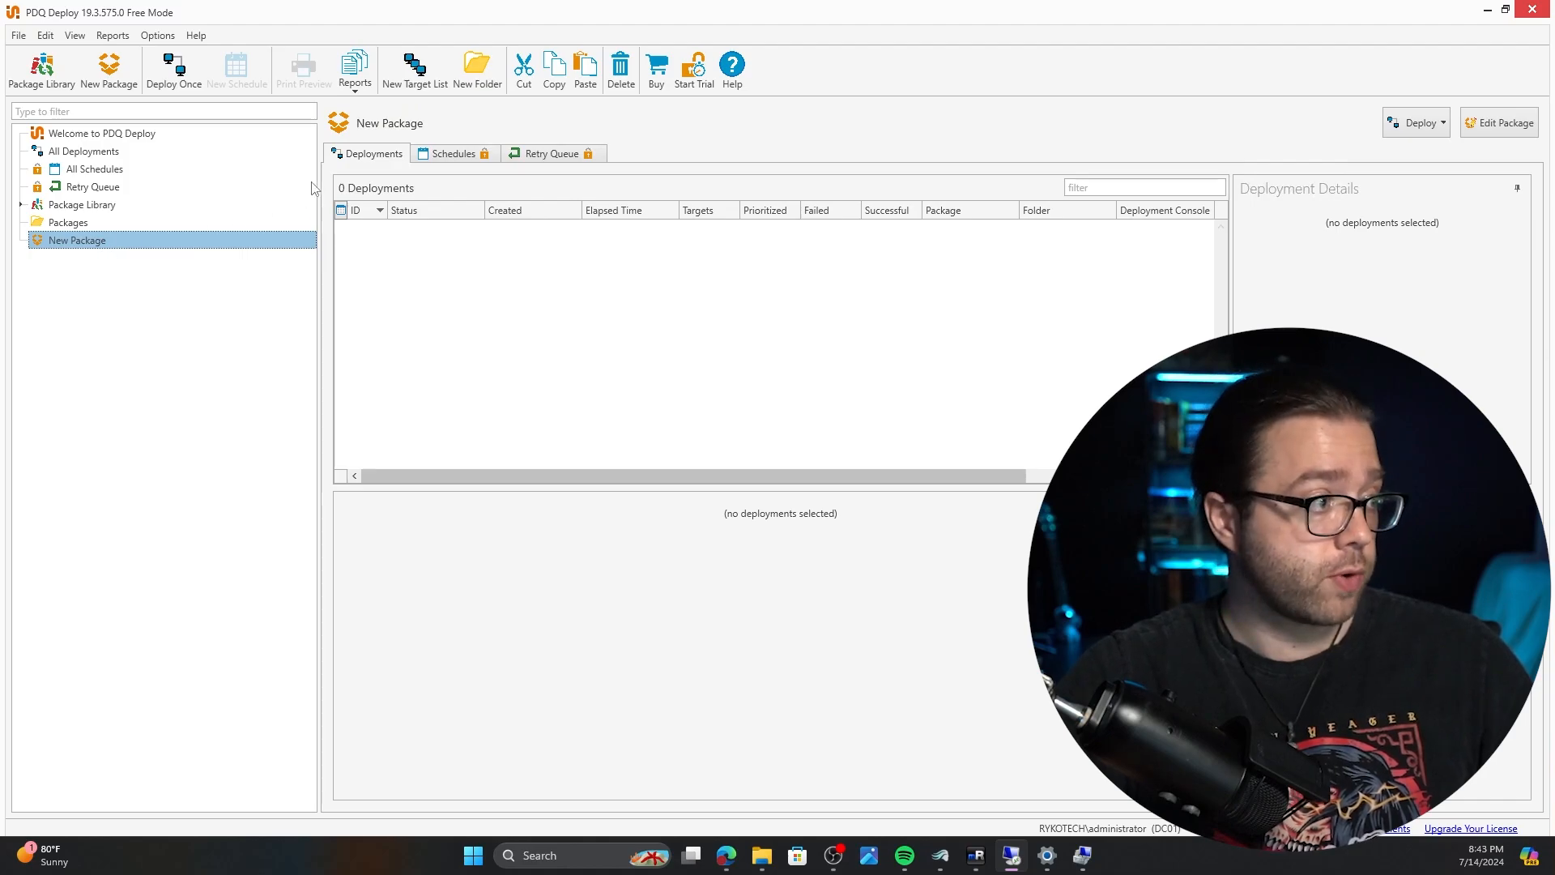
- Start a one-time deployment of New Package and open the list of PDQ Inventory collections to choose its targets
right_click(98, 246)
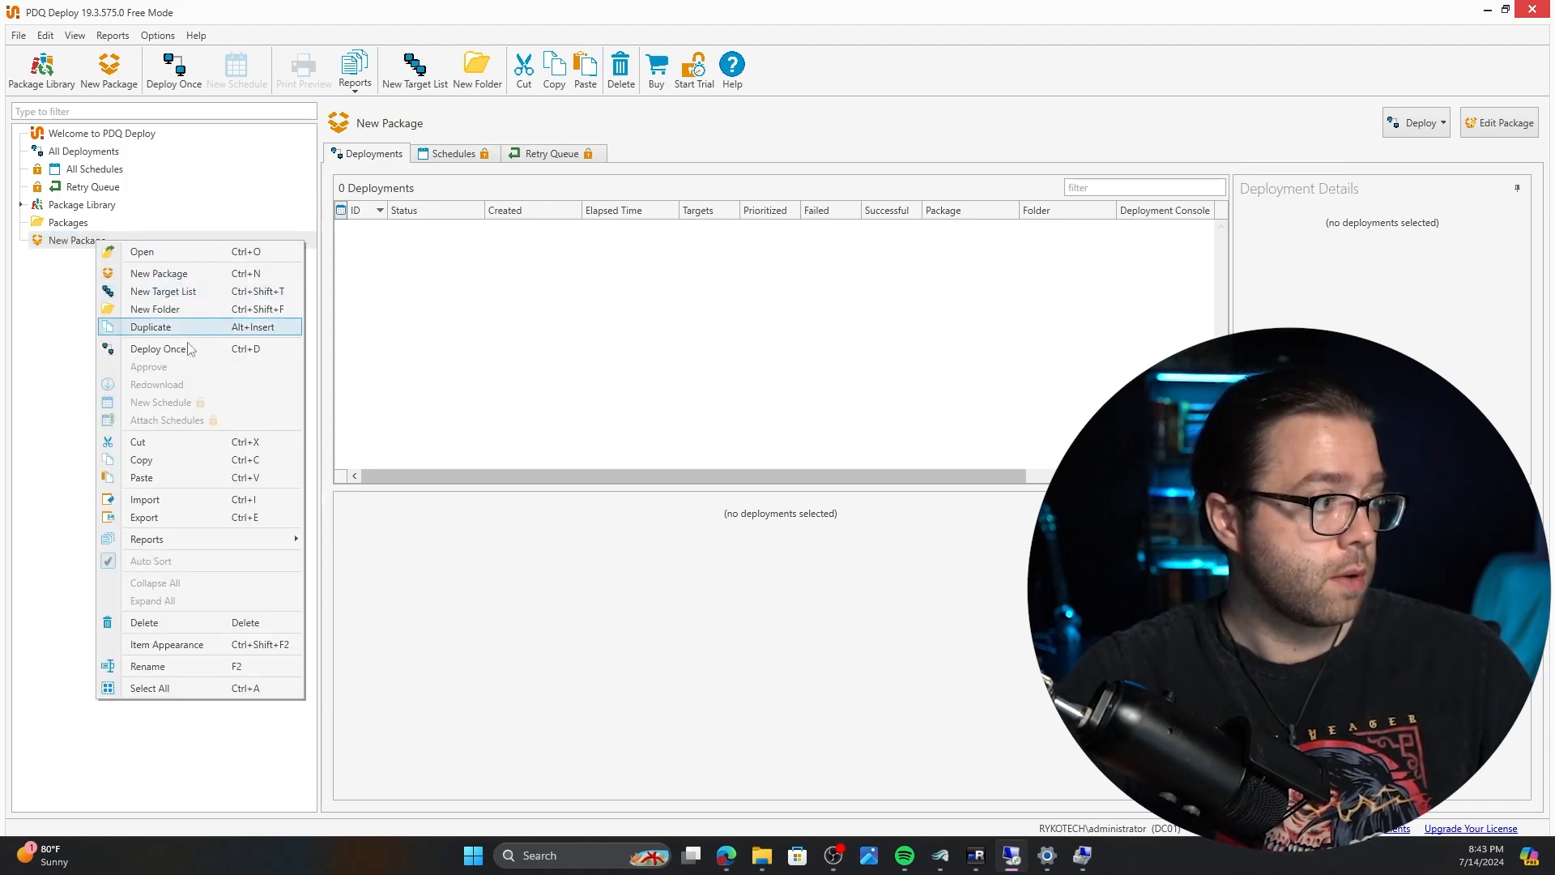
left_click(162, 349)
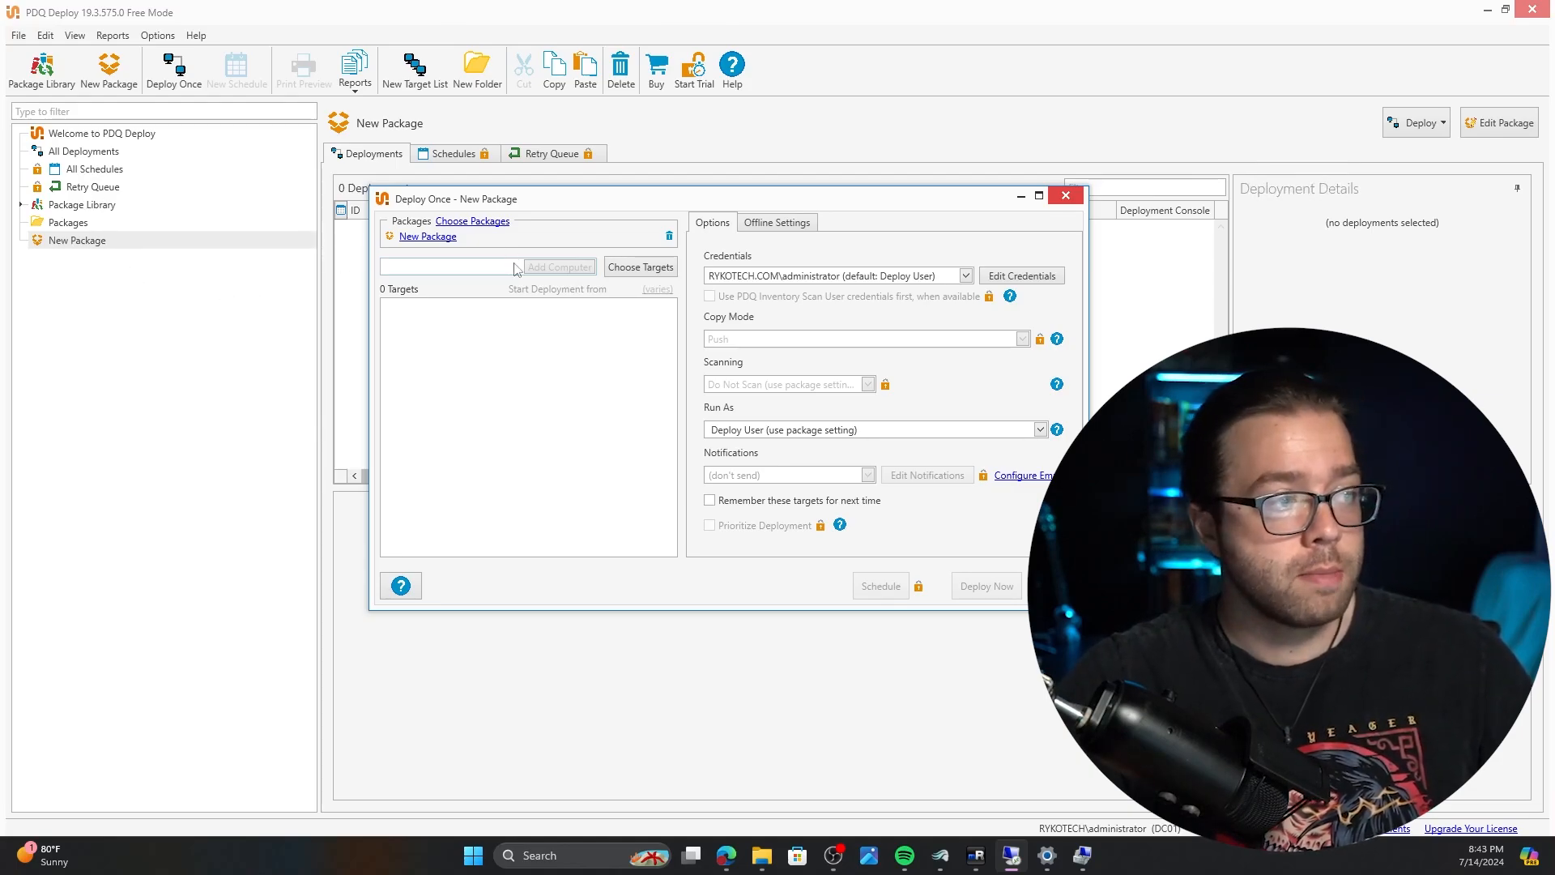
left_click(639, 267)
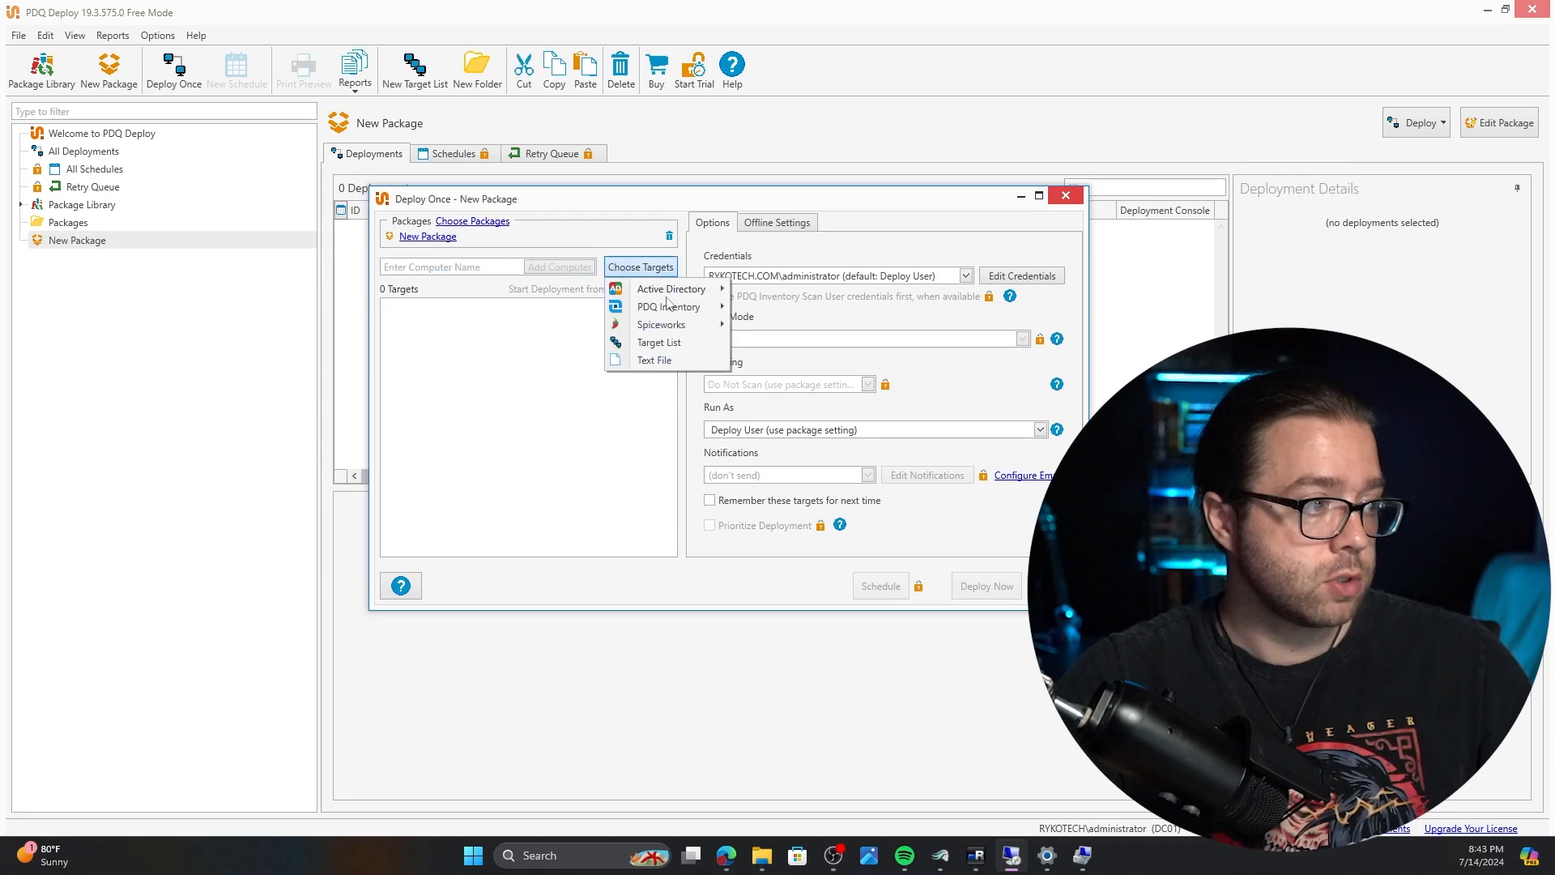
mouse_move(687, 311)
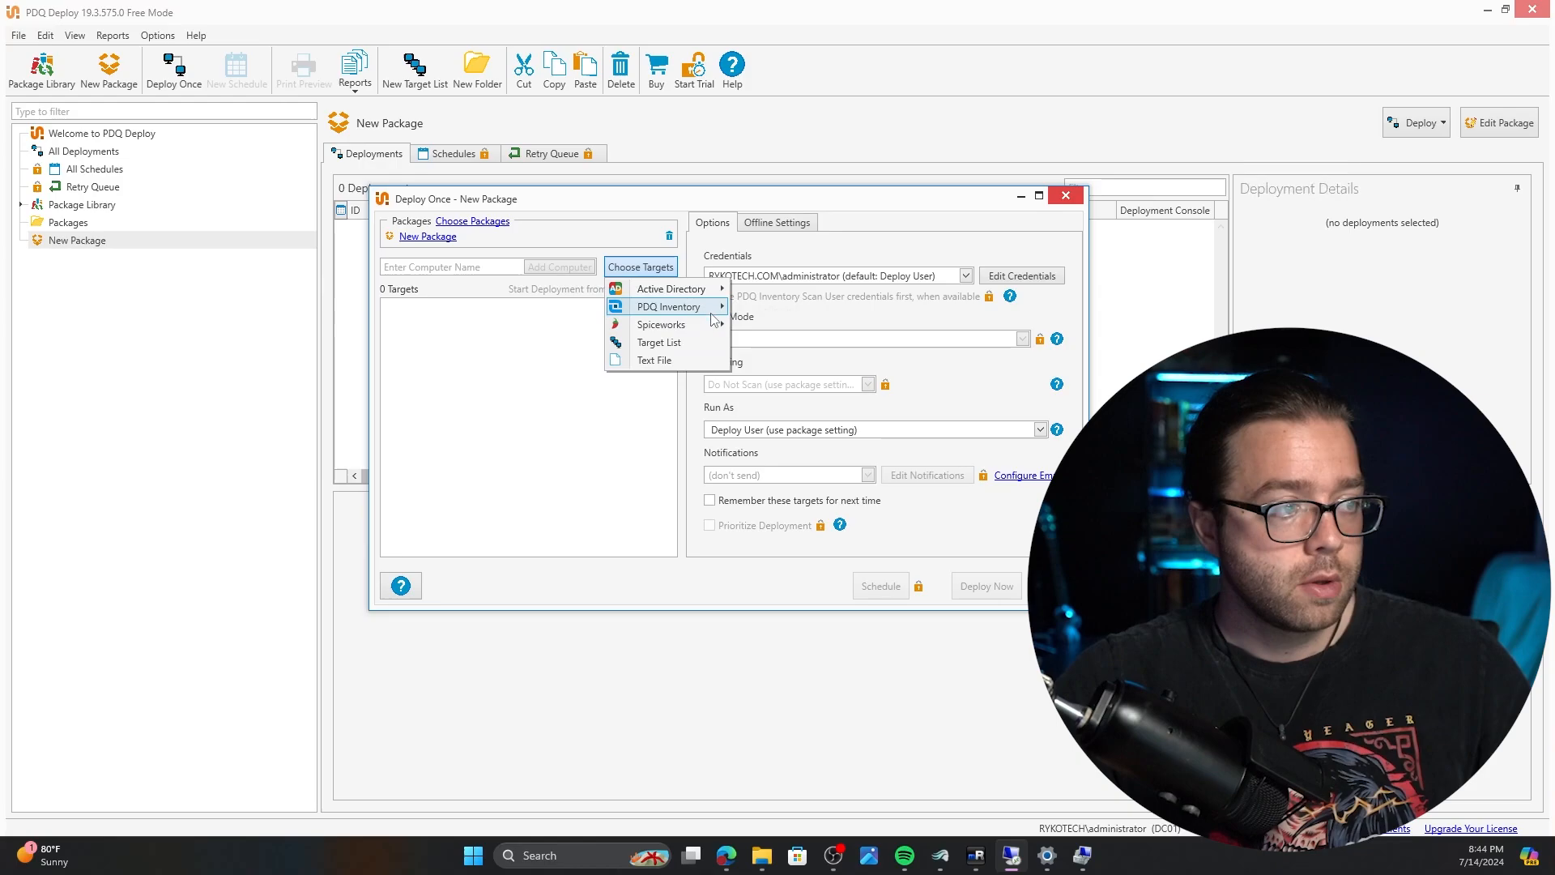
mouse_move(716, 312)
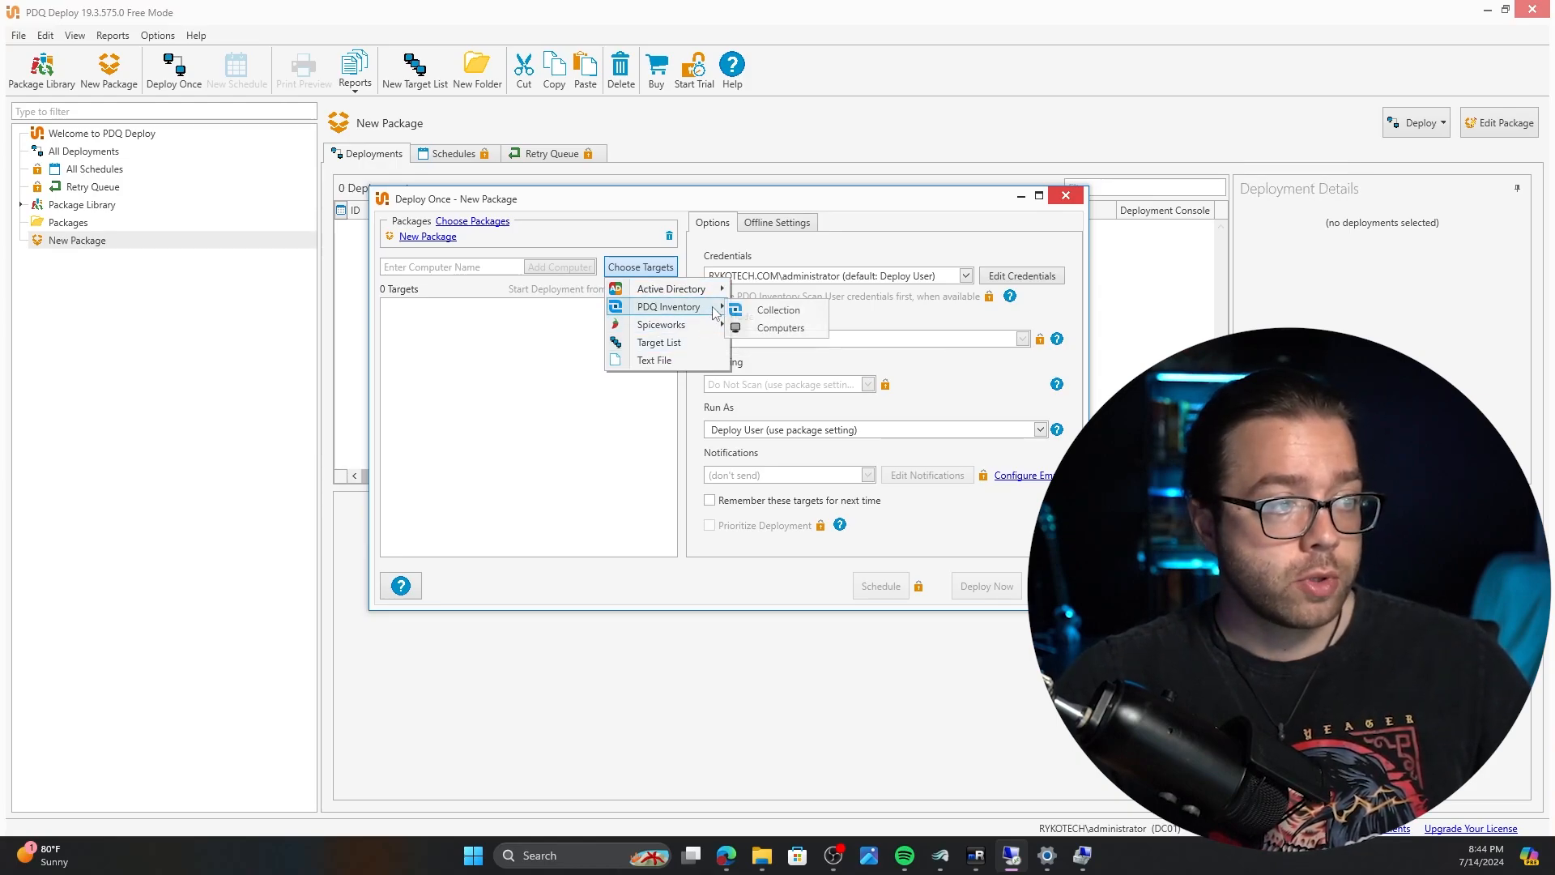
left_click(779, 311)
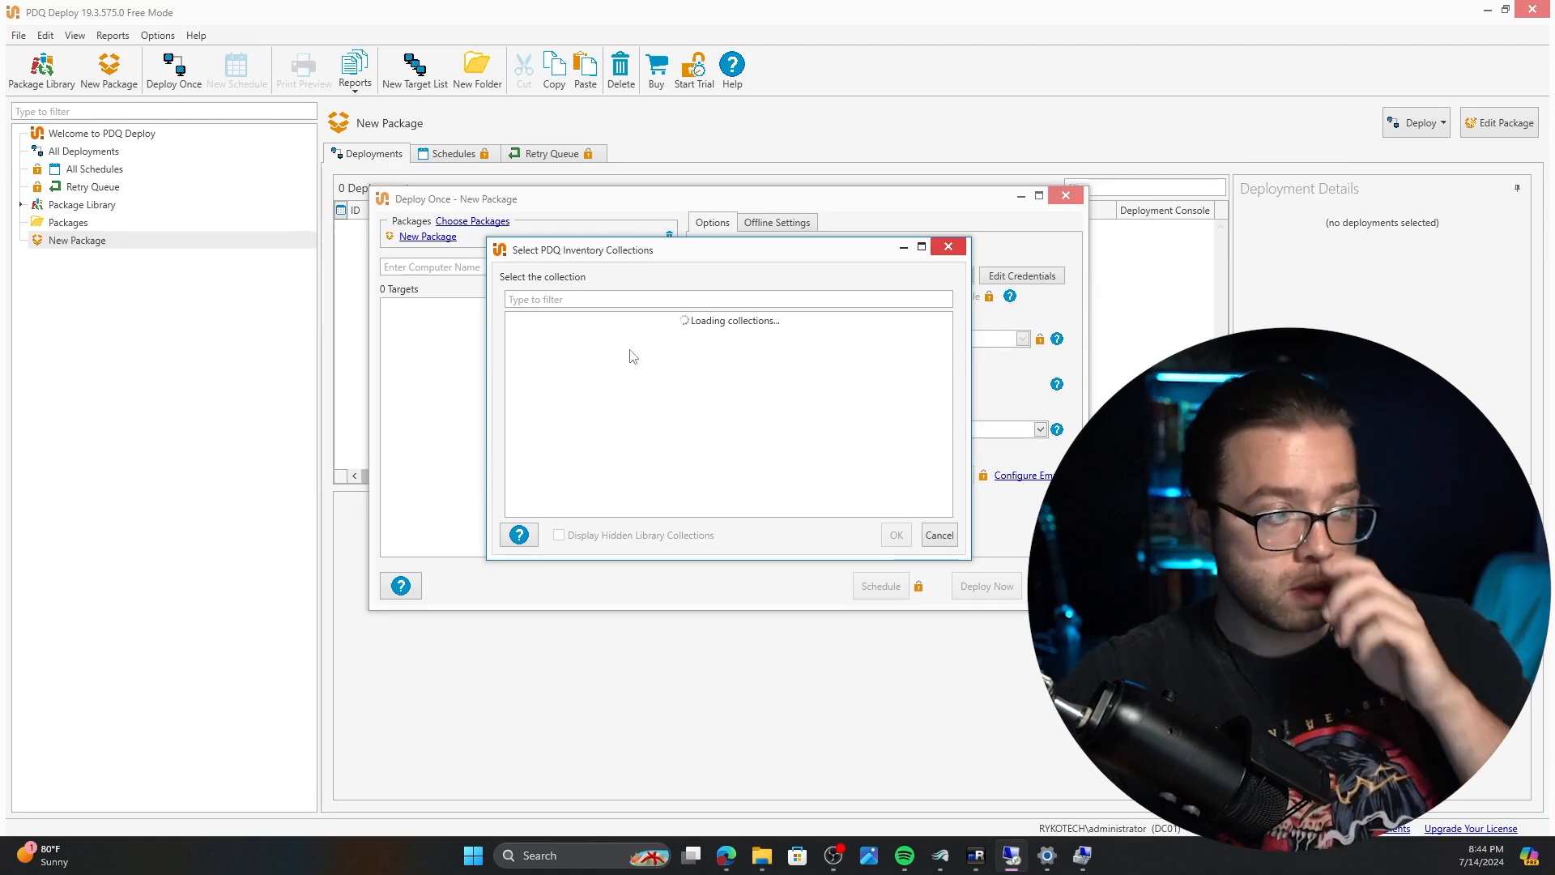
scroll(691, 434, "down", 3)
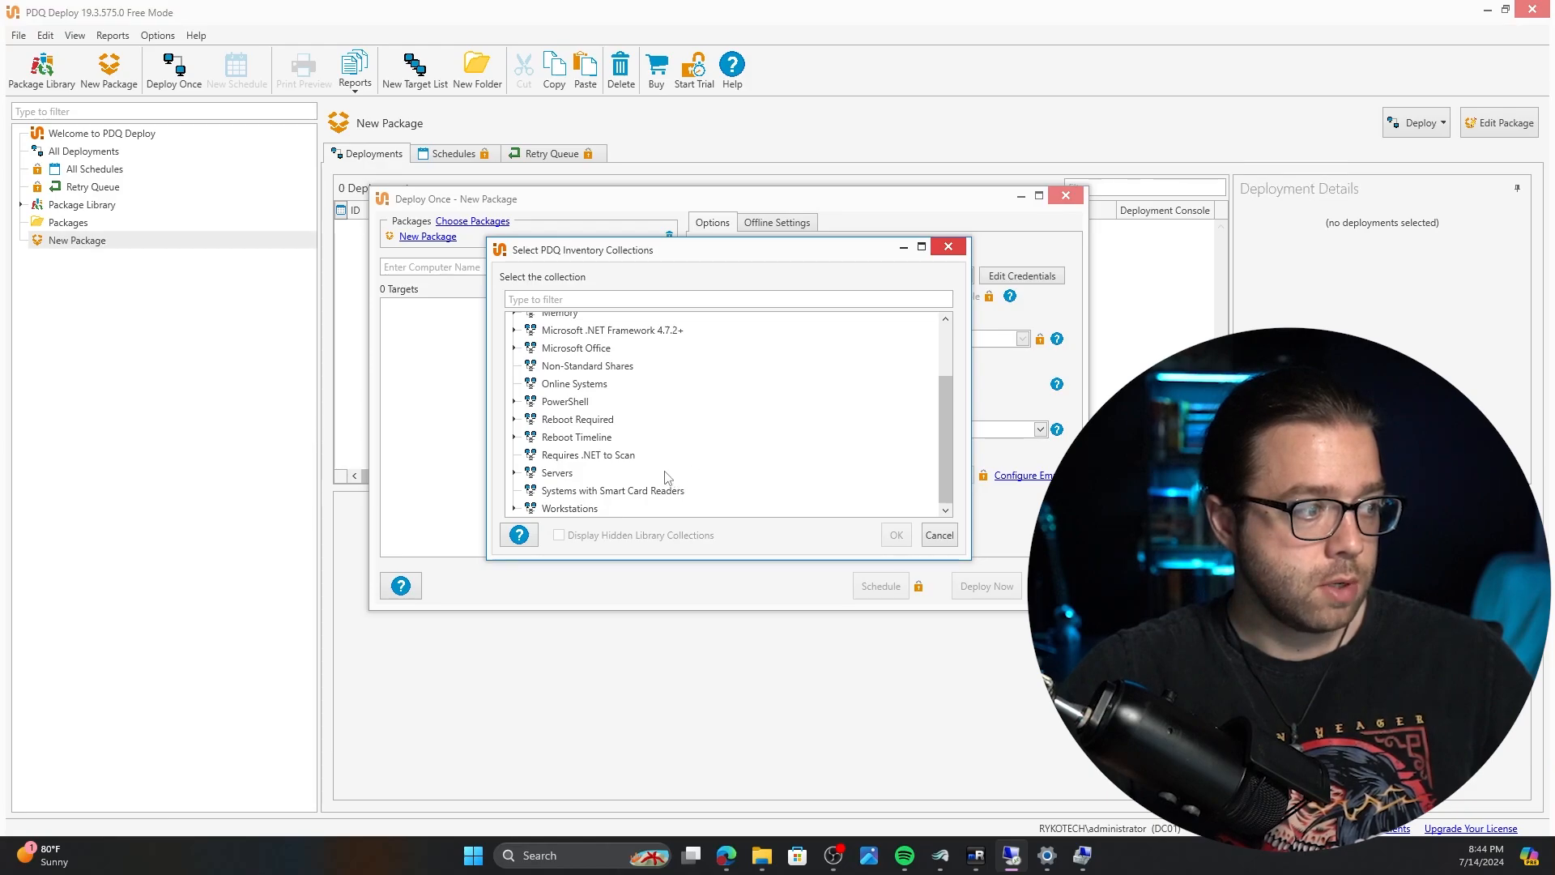
- Switch to PDQ Inventory and check the location and member computers of New Collection
key("alt+Tab")
key("alt+Tab")
key("alt+Tab")
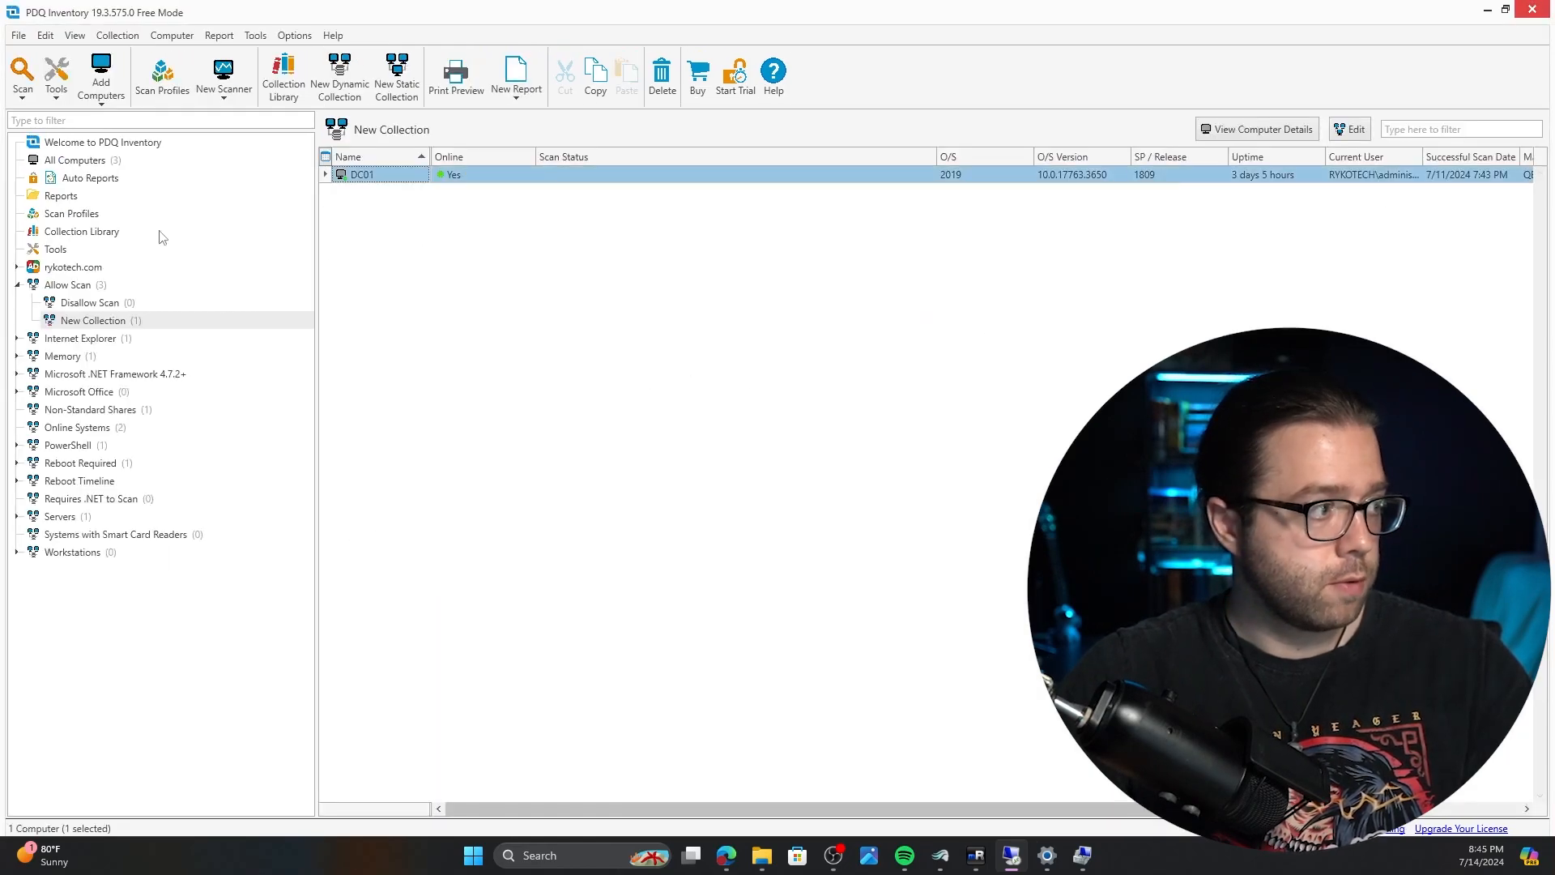
left_click(80, 319)
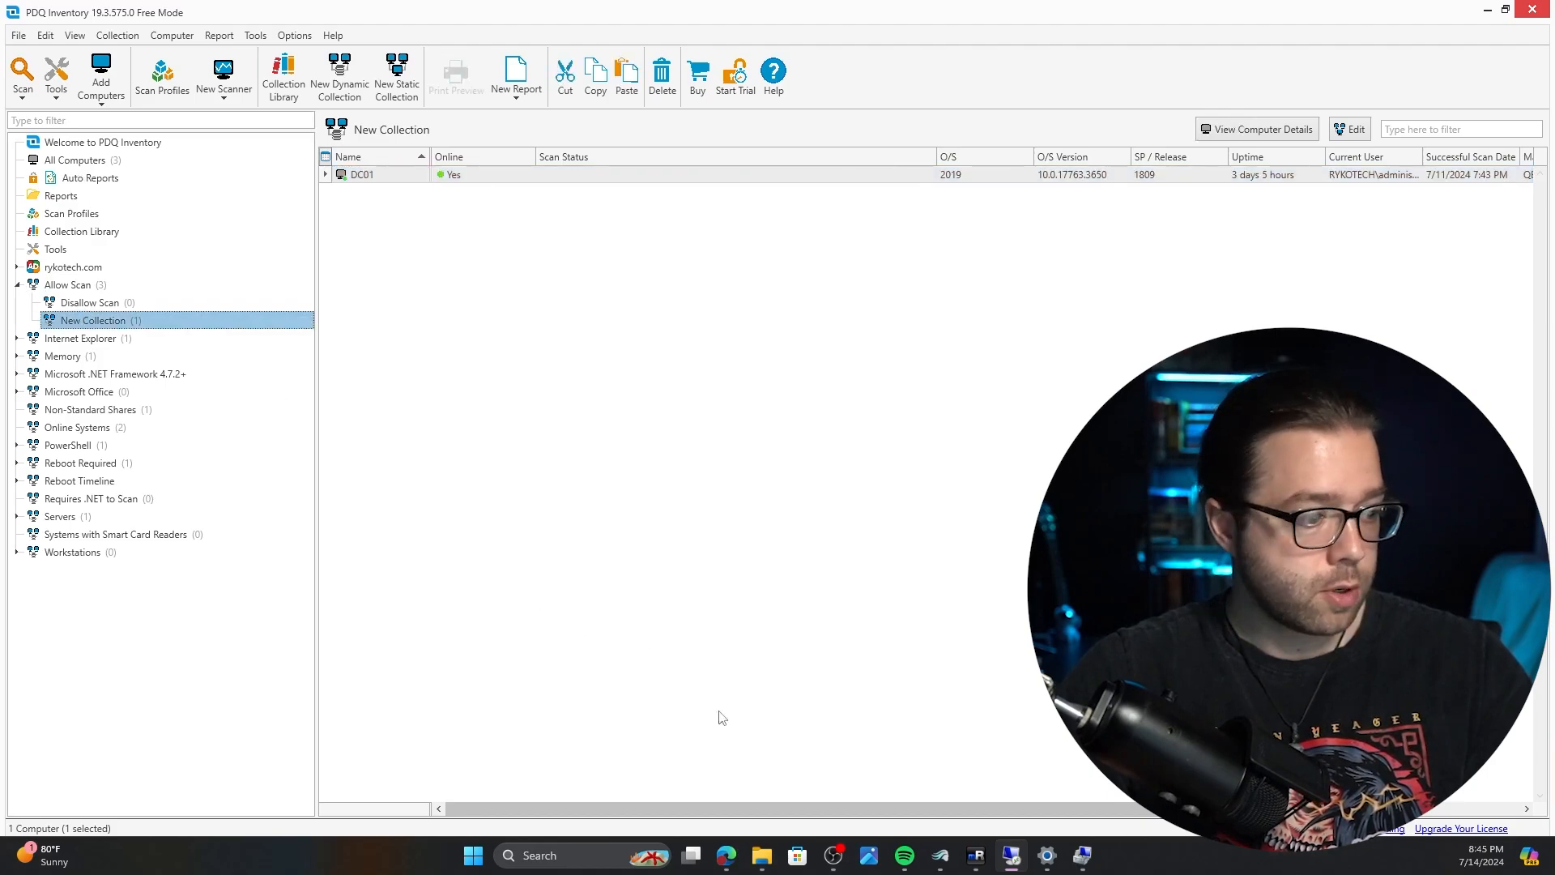
- Return to PDQ Deploy's Deploy Once window, add New Collection under Allow Scan as the deployment target, and select its computer
key("alt+Tab")
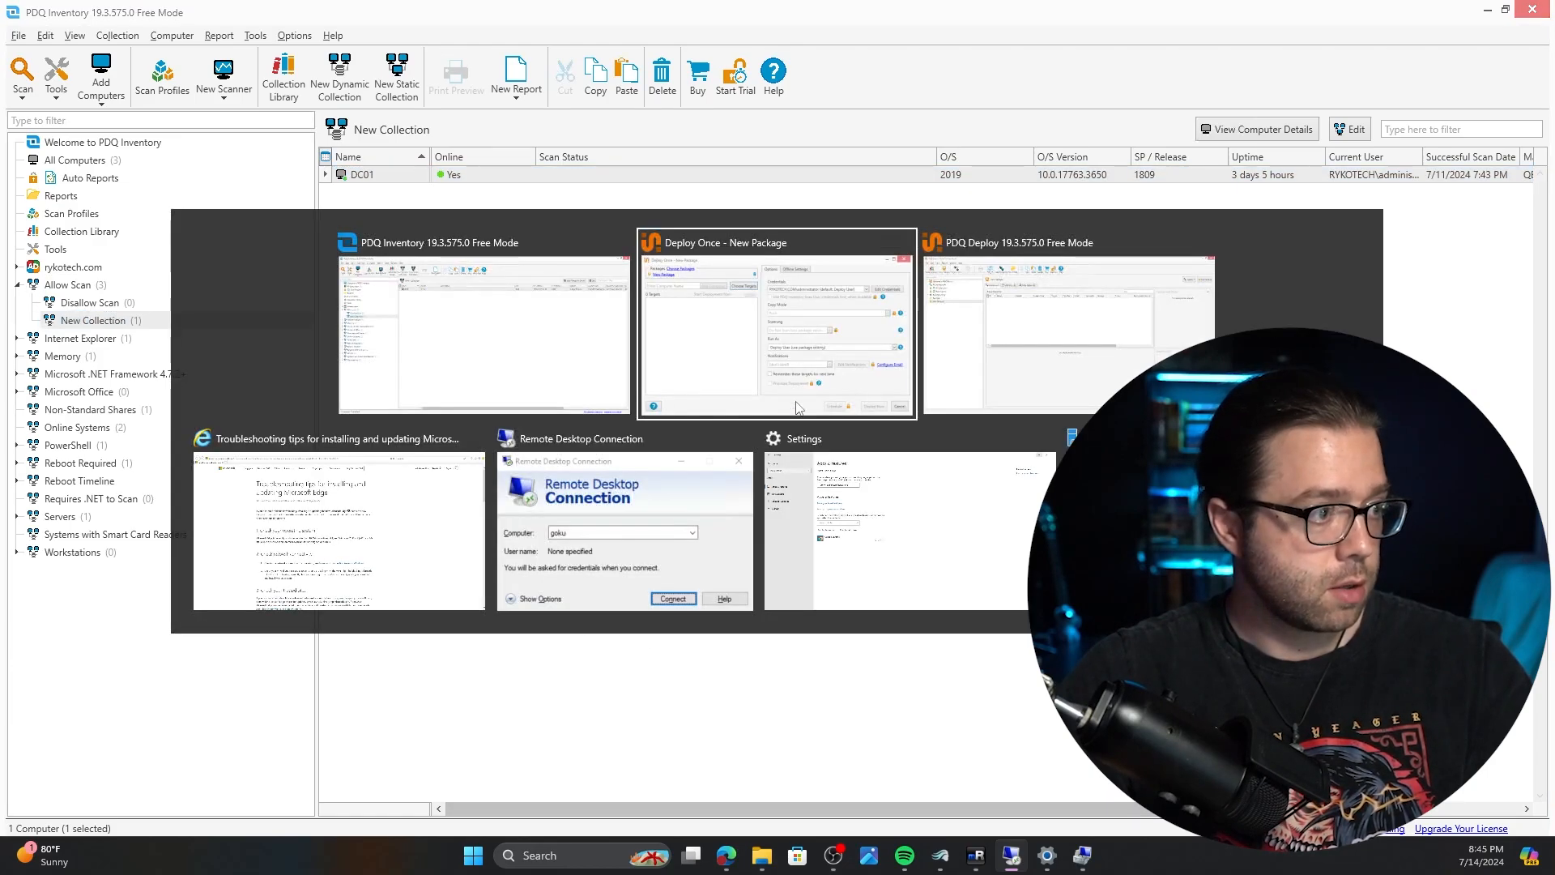
left_click(784, 344)
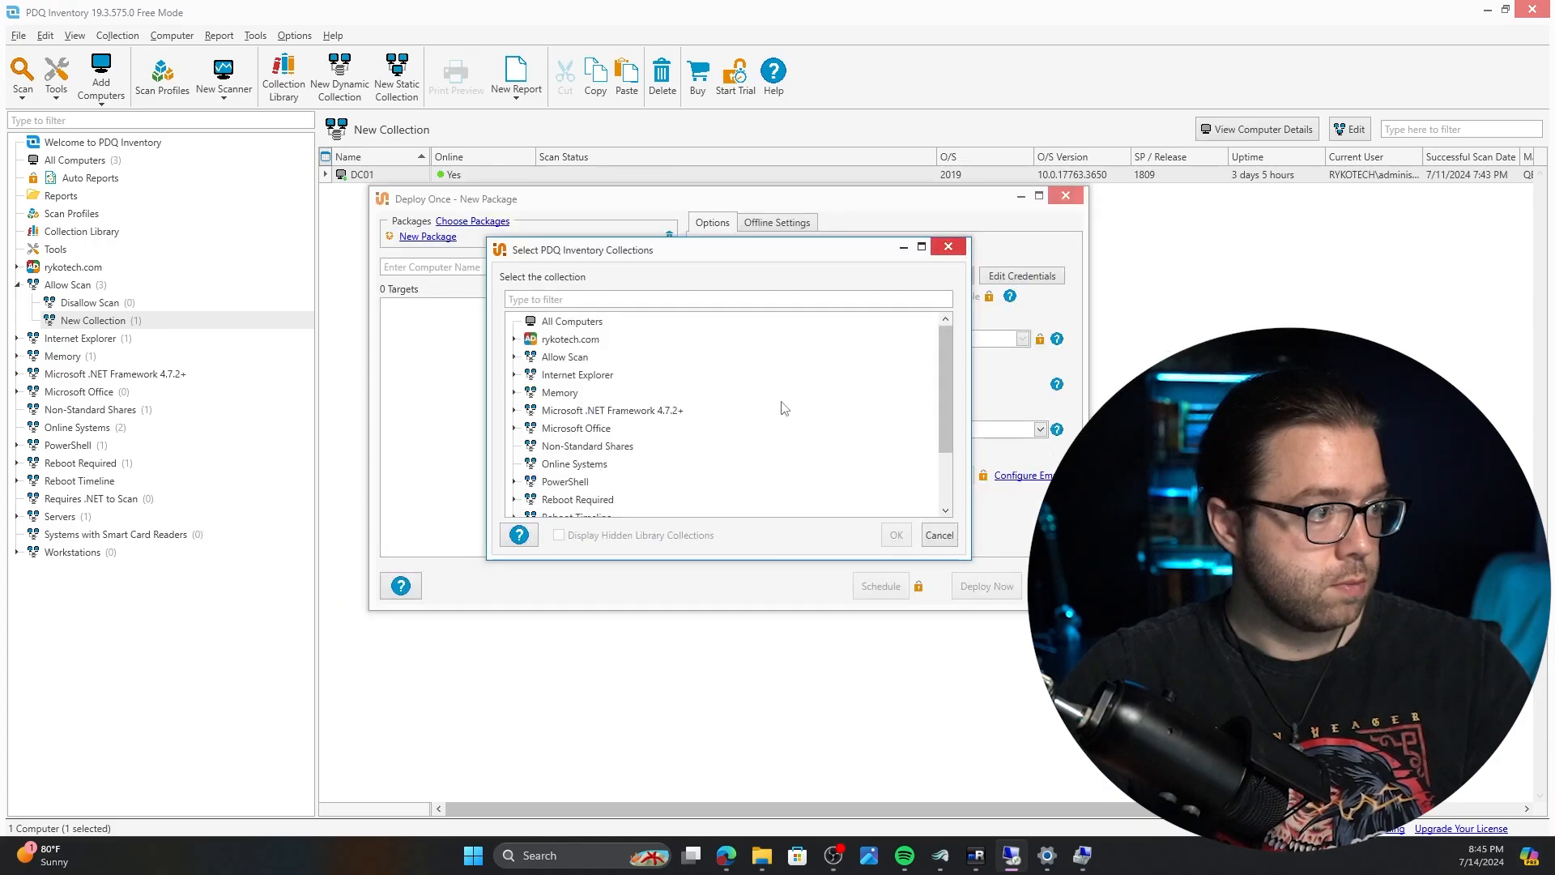
left_click(515, 357)
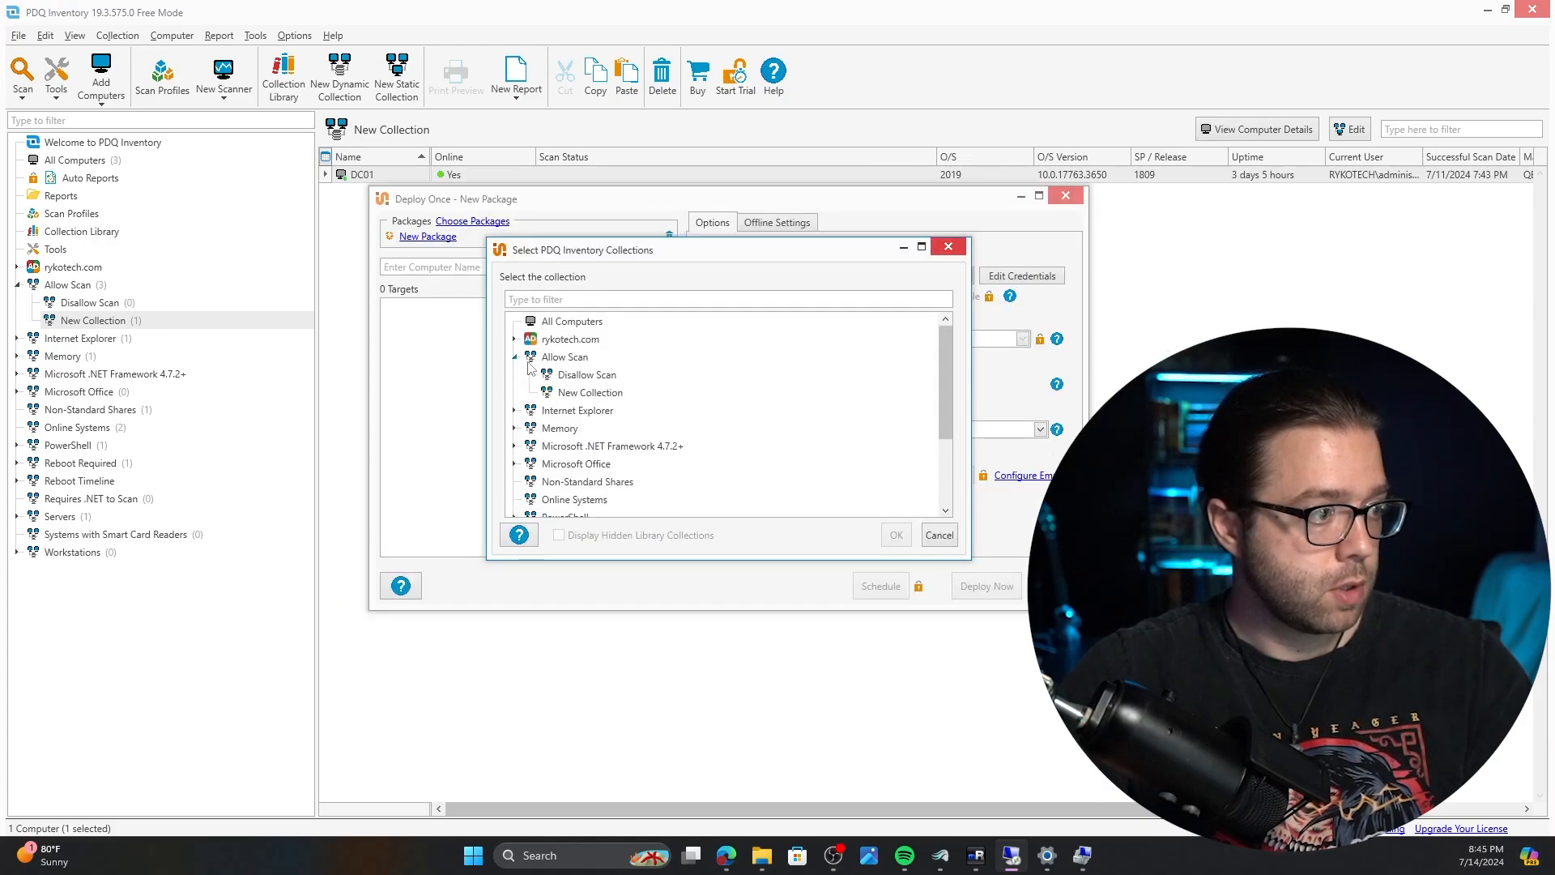
left_click(577, 393)
left_click(896, 536)
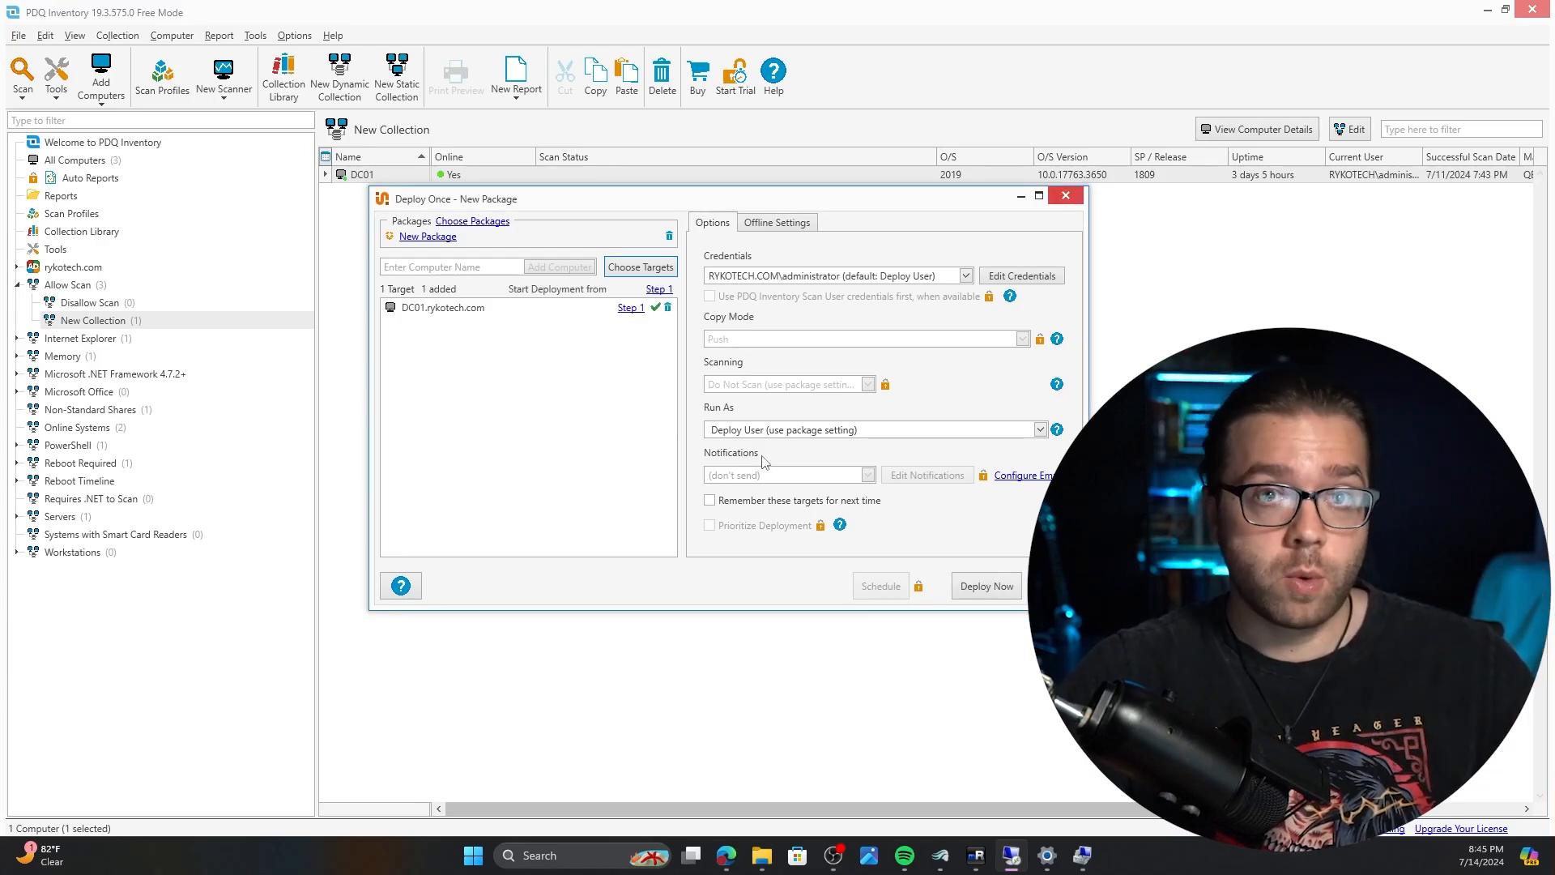
left_click(462, 307)
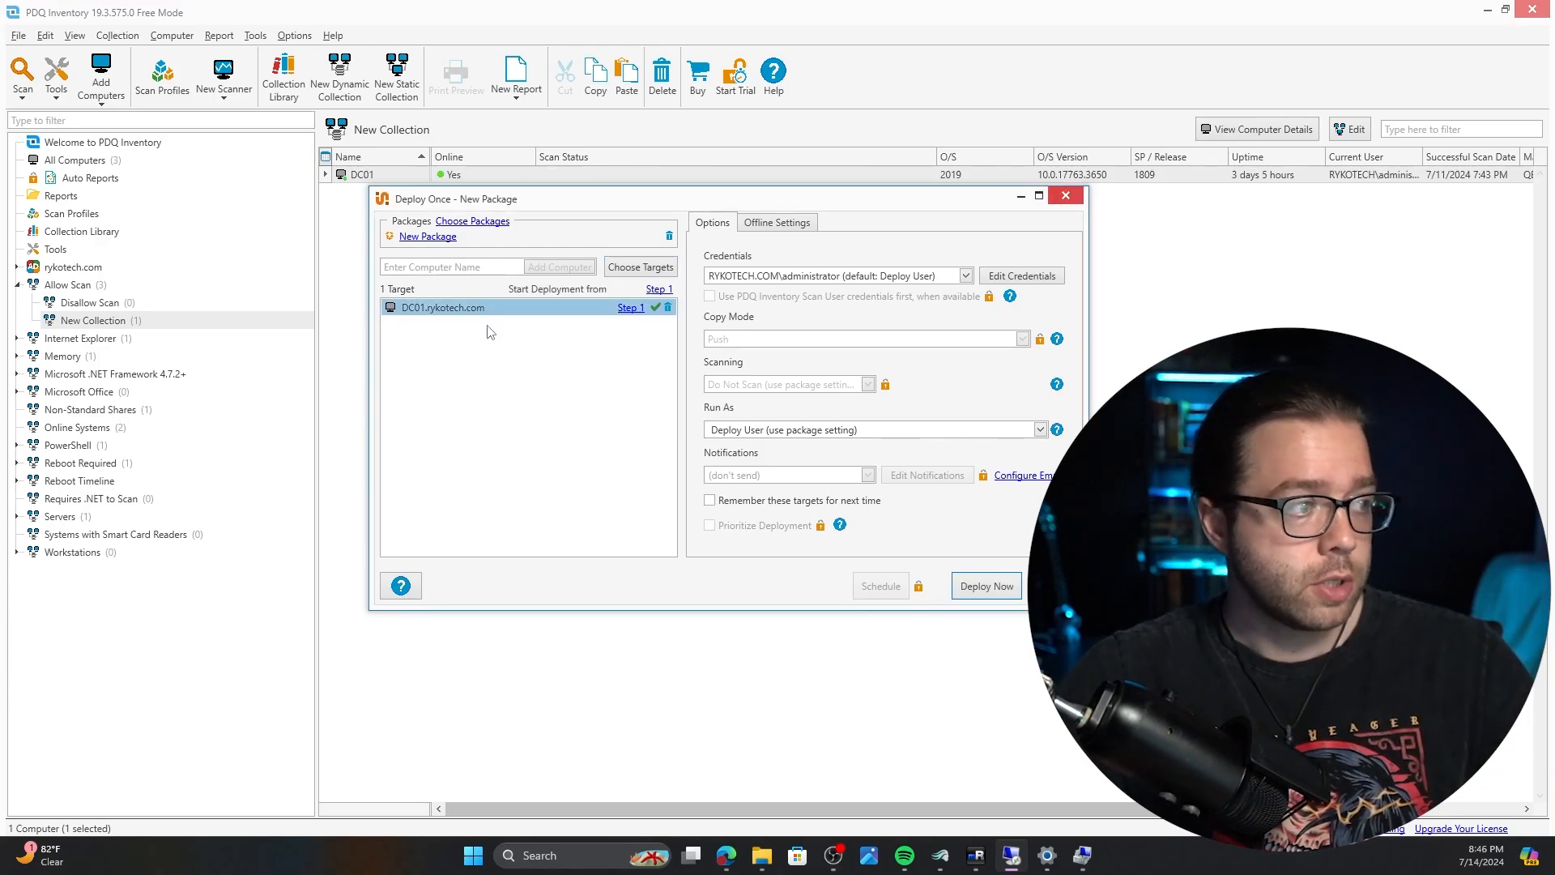